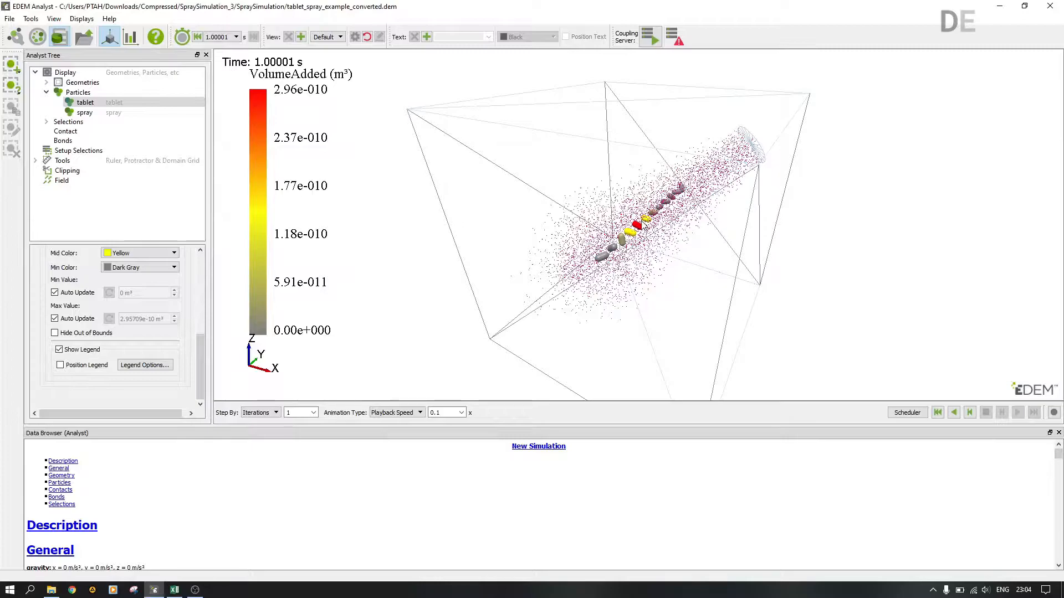
Step: Review the total simulation time and the target save interval in the Simulator settings
scroll(637, 234, "up", 5)
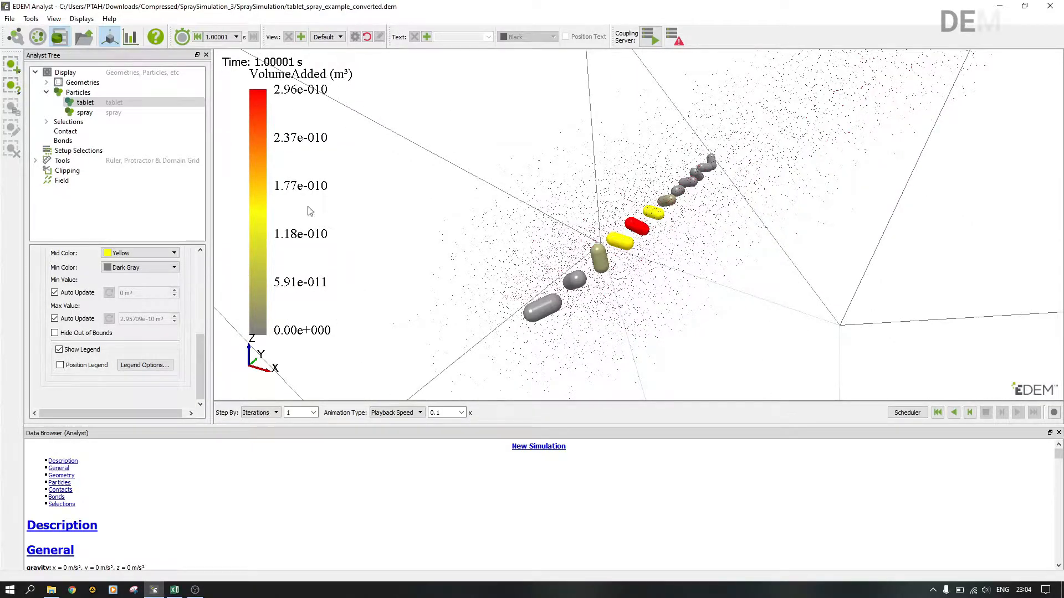
left_click(39, 39)
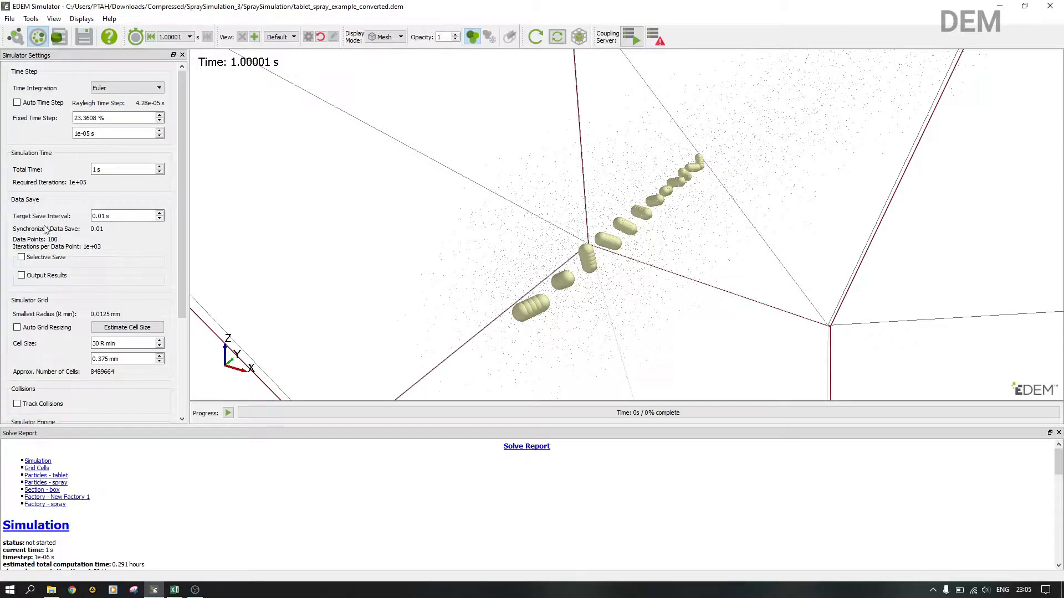
left_click(107, 218)
left_click(96, 170)
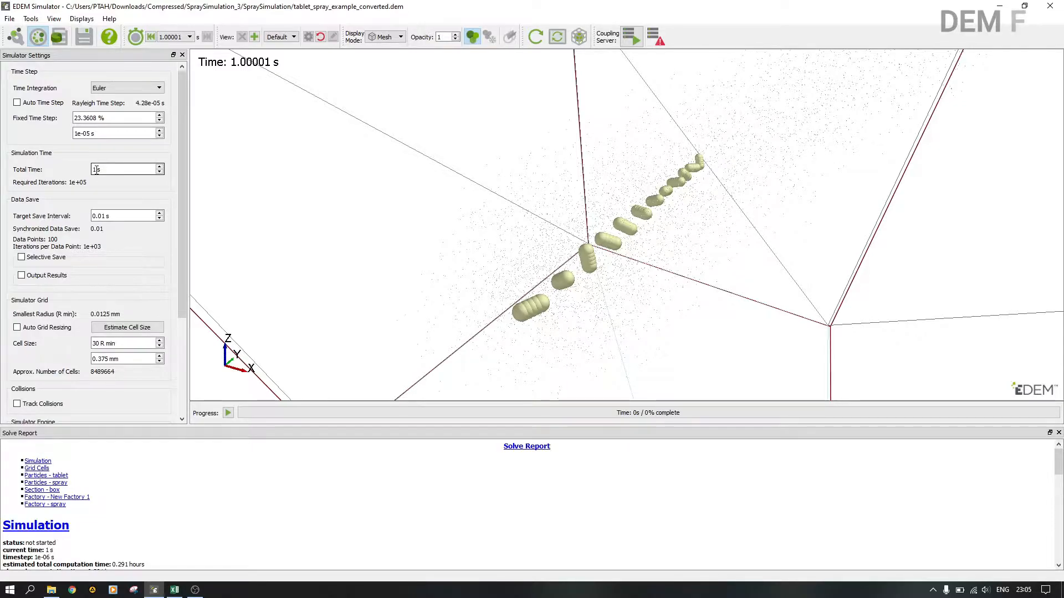
Step: Switch to Excel and check the extracted total particle volume data for the tablets in Volume2
left_click(176, 590)
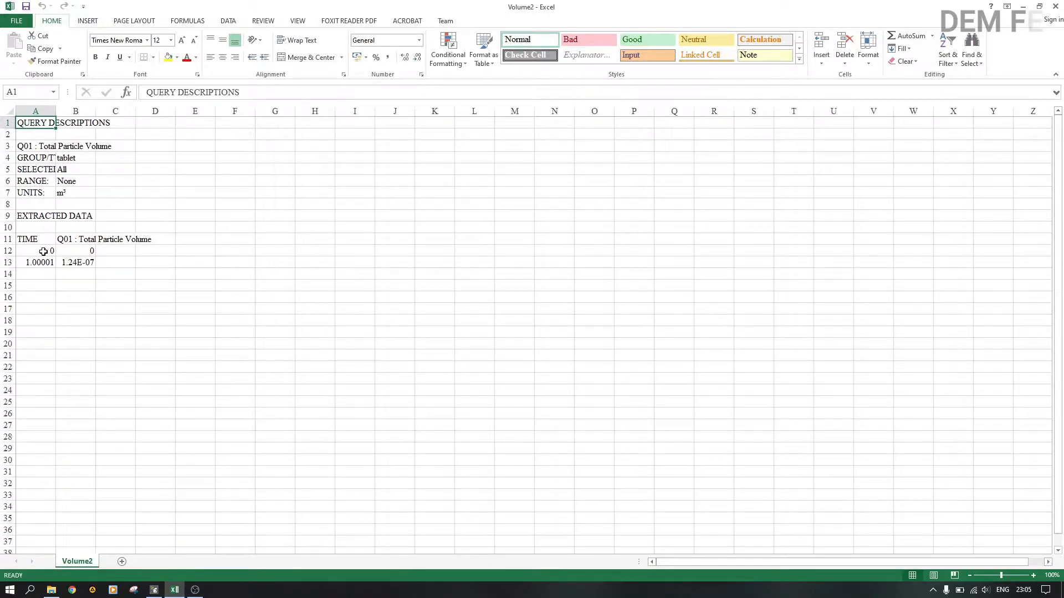
left_click(1023, 7)
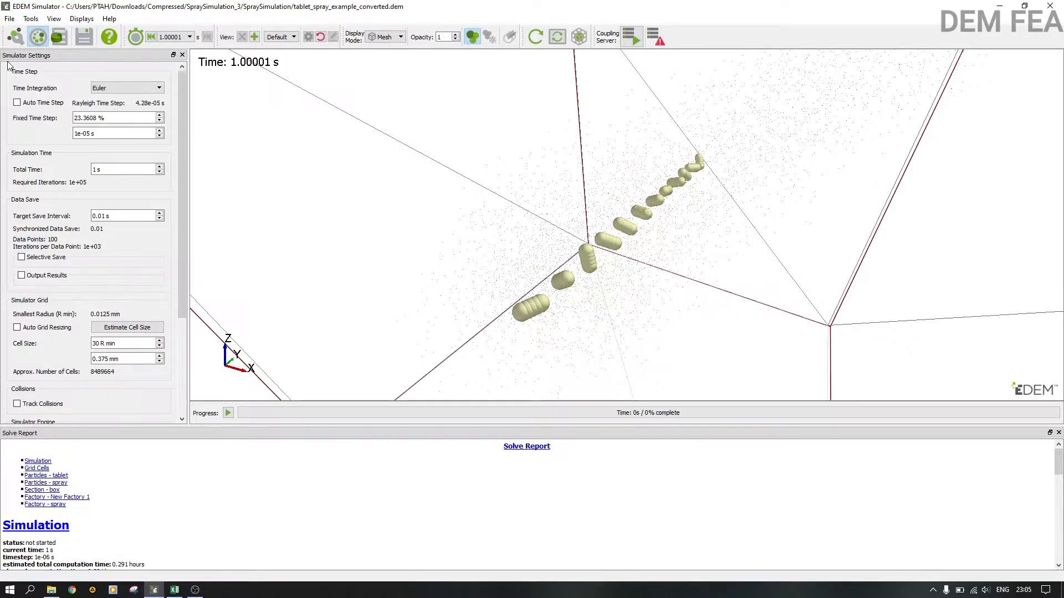
Step: In EDEM Analyst, set up a line graph for the Particle group with type tablet and selection All
left_click(58, 37)
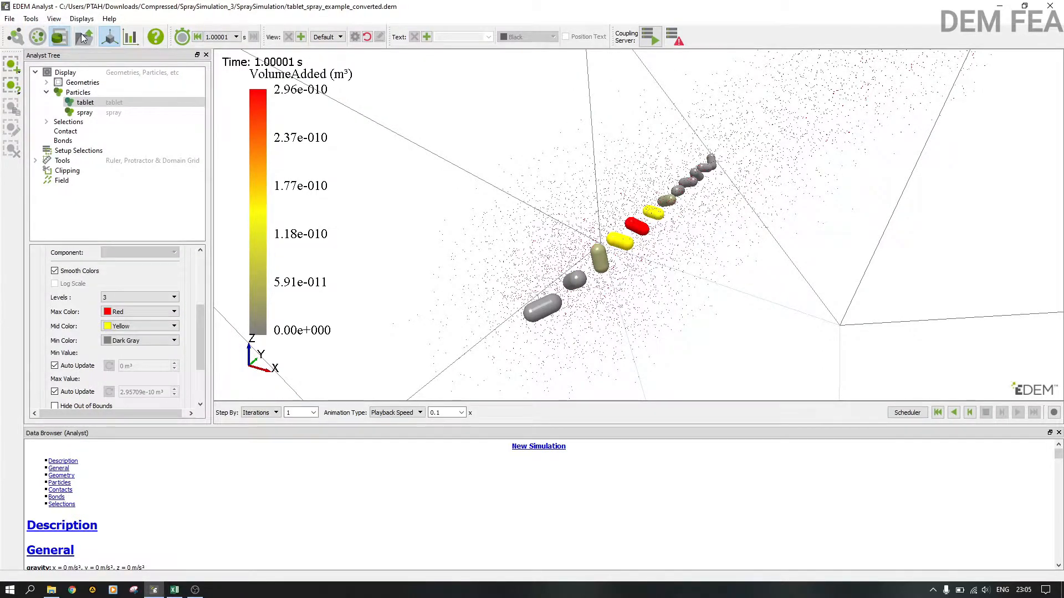
left_click(126, 43)
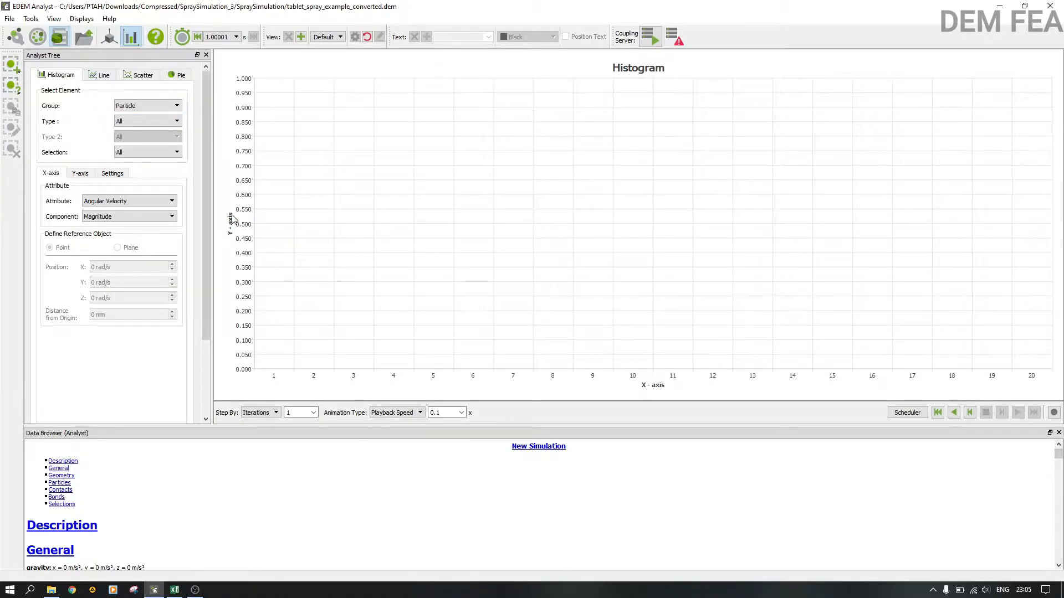
left_click(103, 75)
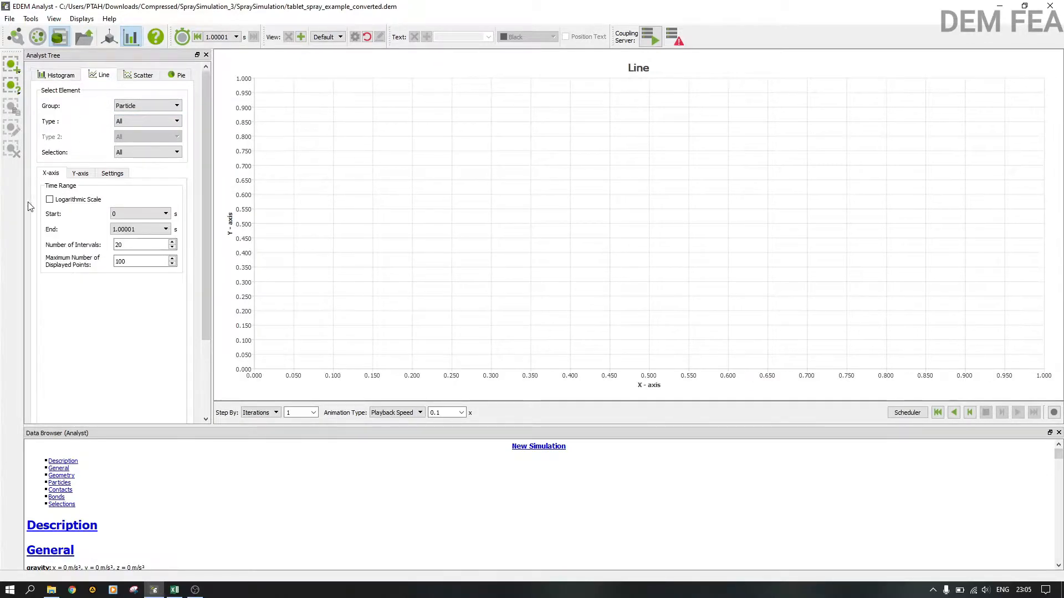
left_click(151, 106)
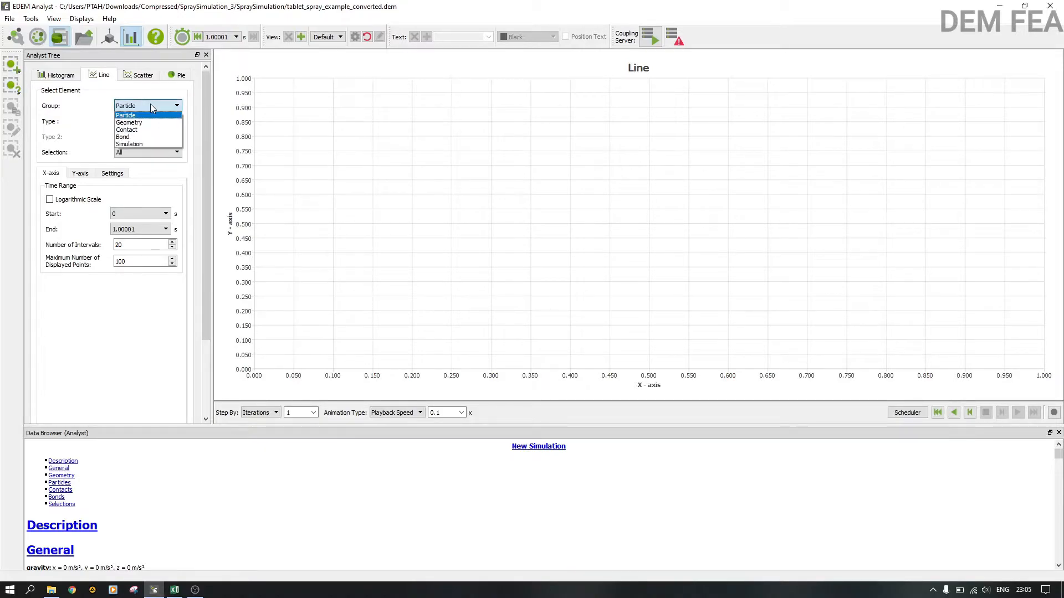
left_click(151, 104)
left_click(143, 118)
left_click(145, 138)
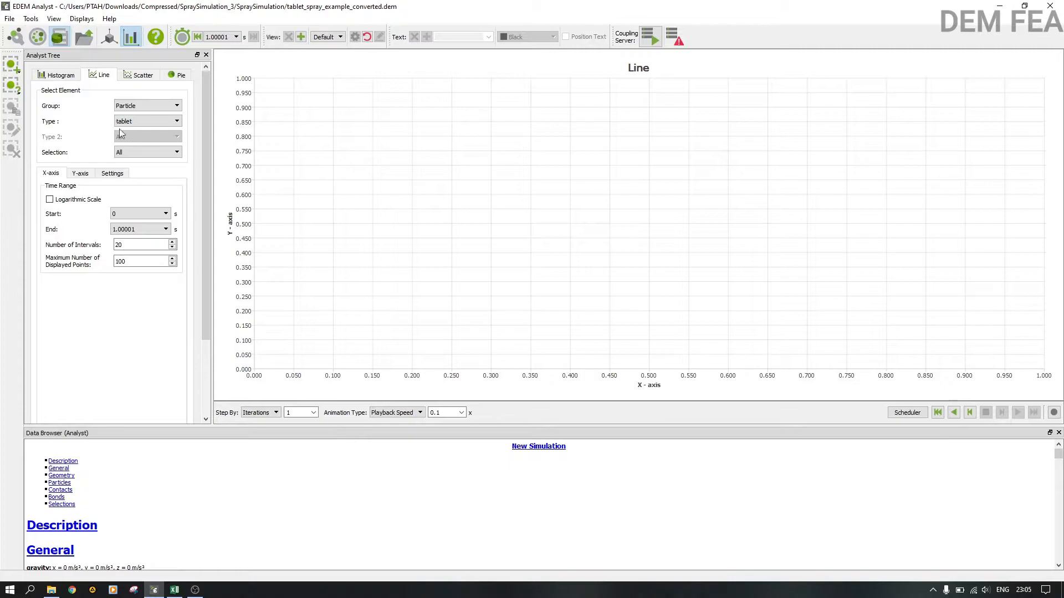
left_click(134, 153)
left_click(134, 160)
Step: Set the graph's Y-axis to the Maximum of the Volume attribute and create the graph
left_click(87, 177)
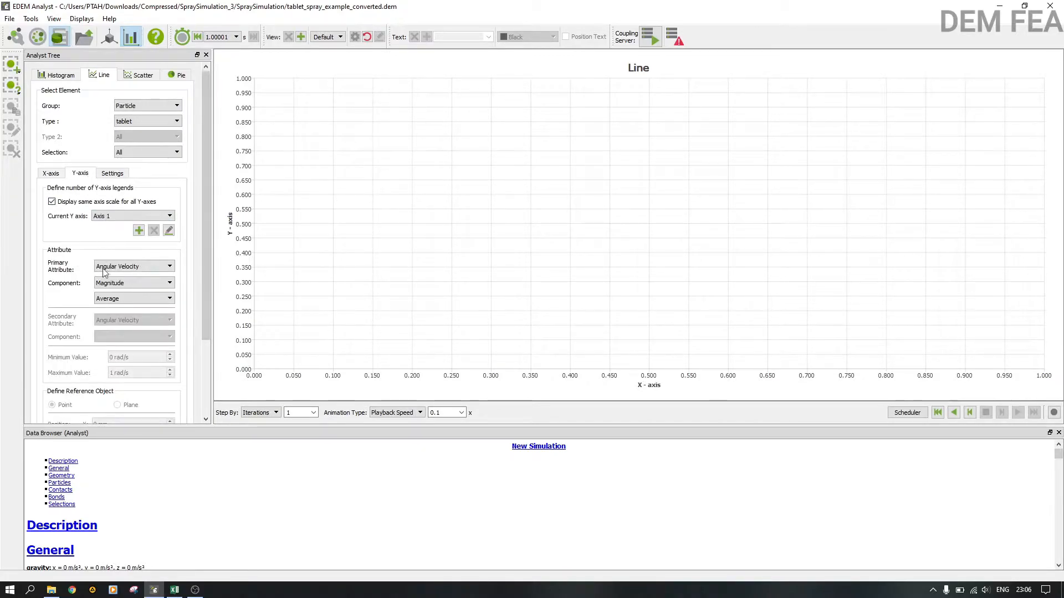
left_click(133, 266)
scroll(121, 334, "down", 4)
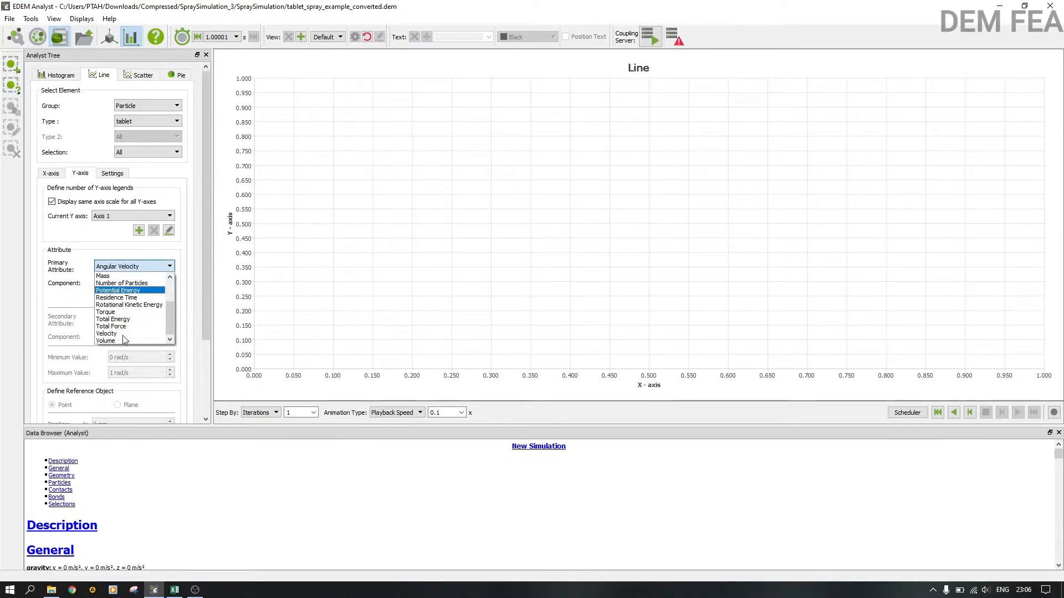
left_click(112, 341)
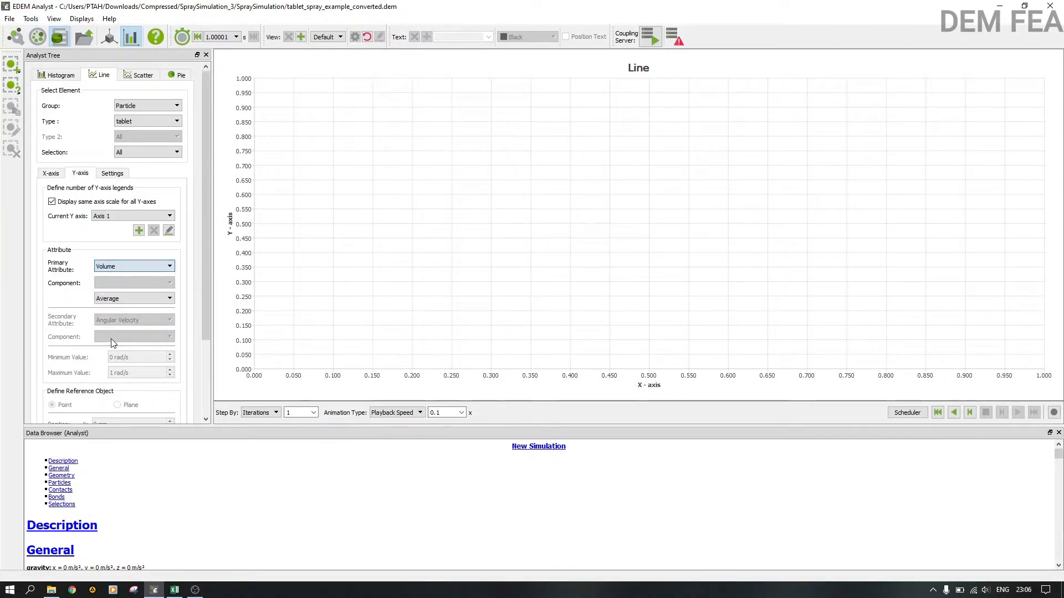
left_click(117, 267)
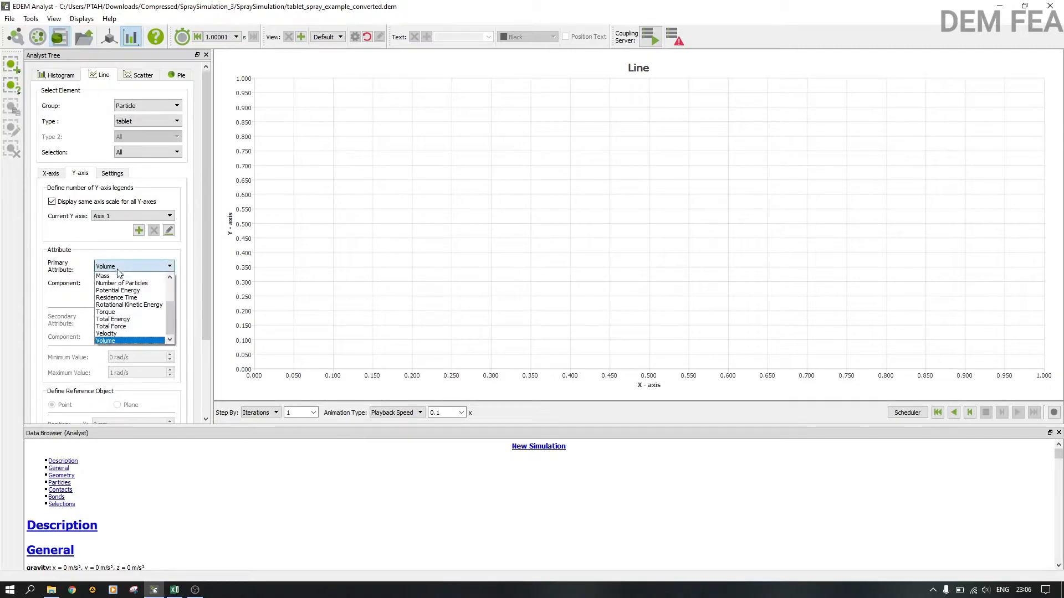
left_click(118, 342)
left_click(142, 308)
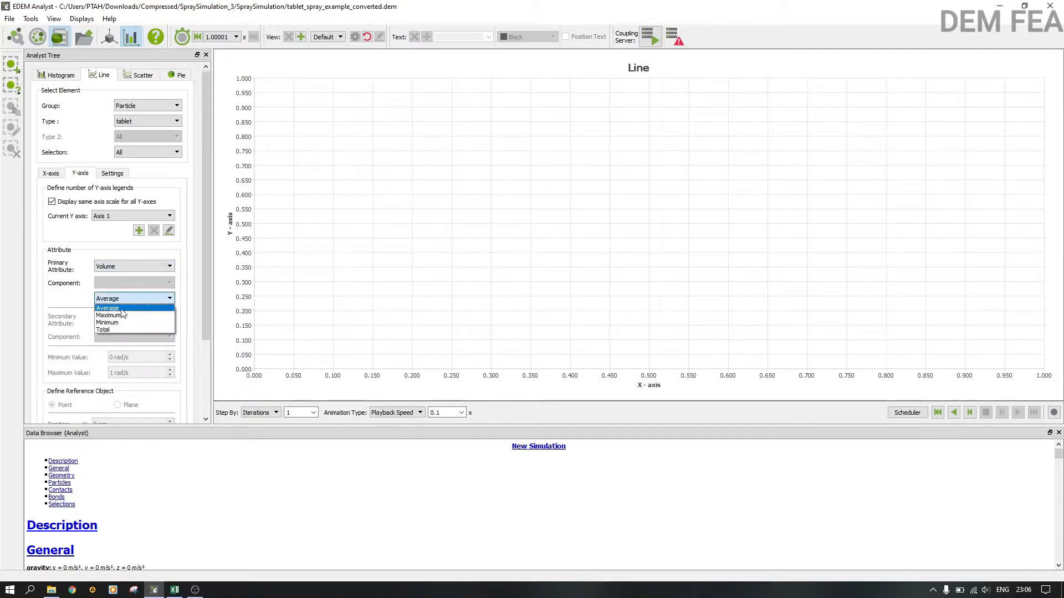
left_click(119, 320)
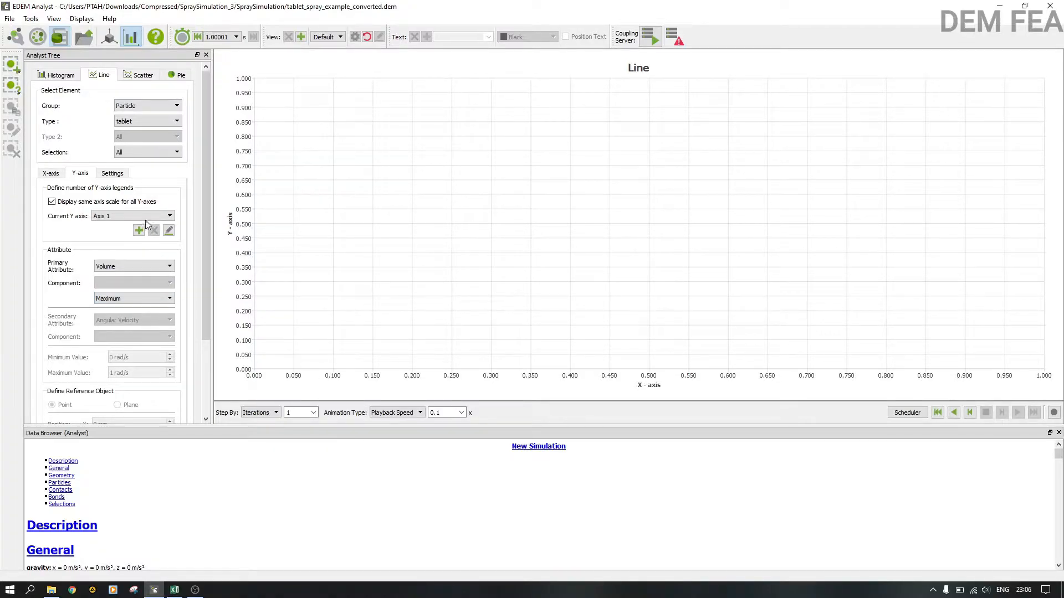
scroll(165, 365, "down", 3)
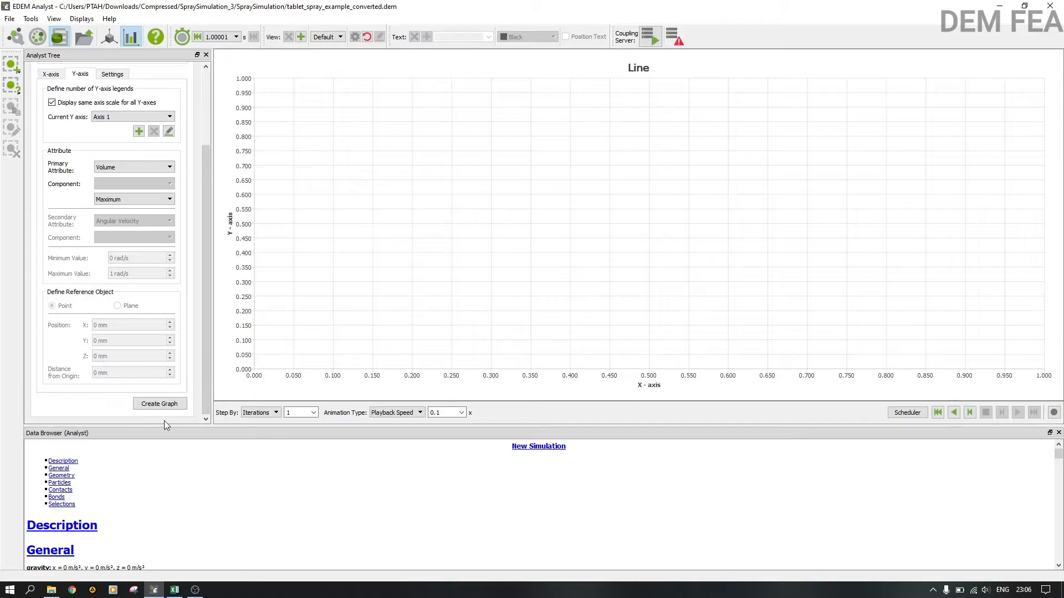
left_click(171, 408)
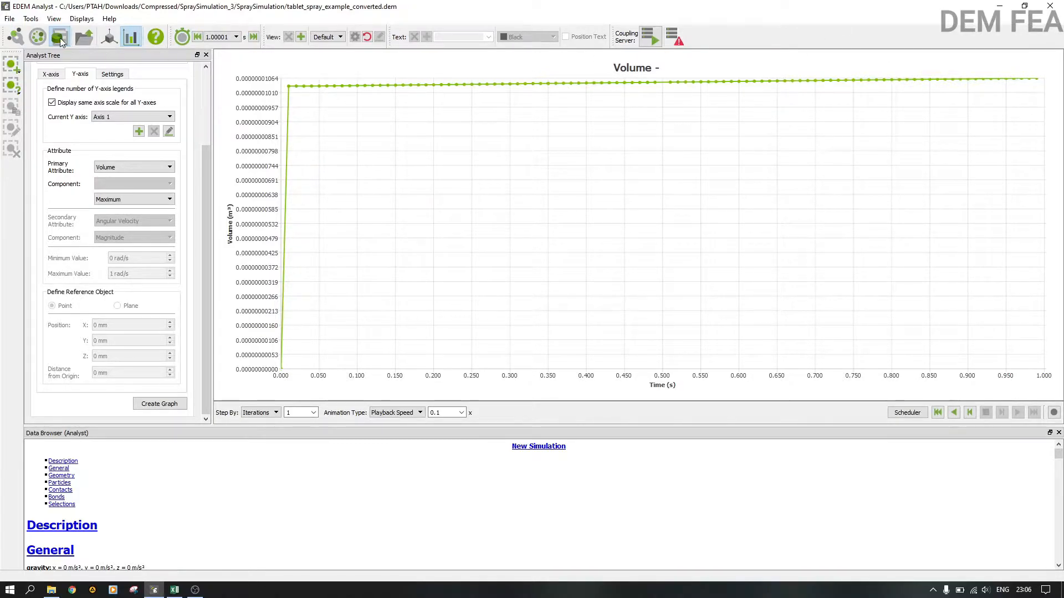
Step: Replay the spray simulation from time 0 in the 3D view and examine the tablets coloured by VolumeAdded
left_click(109, 37)
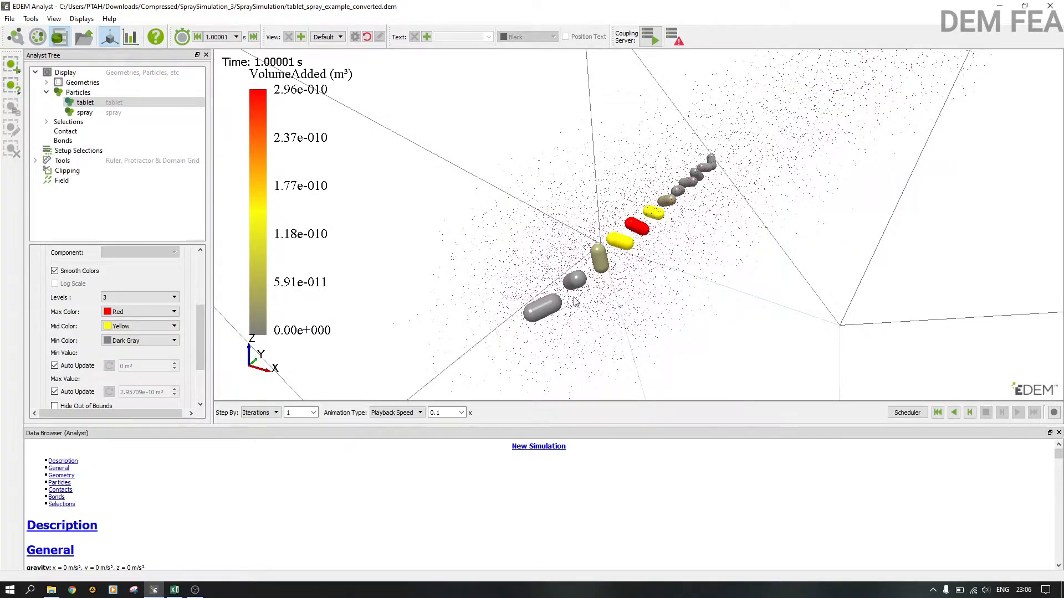
left_click(938, 415)
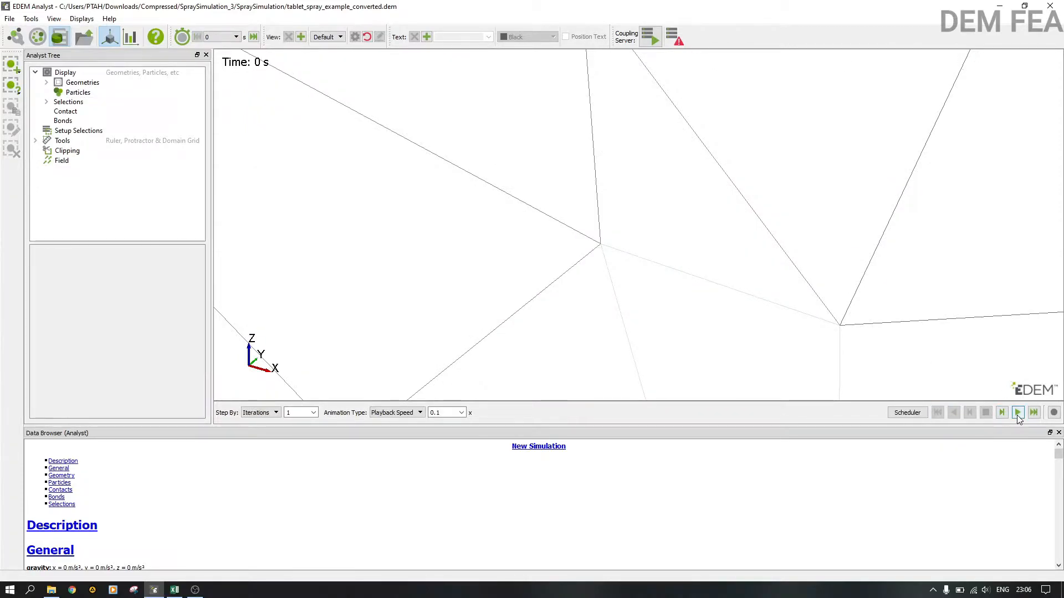
left_click(1017, 412)
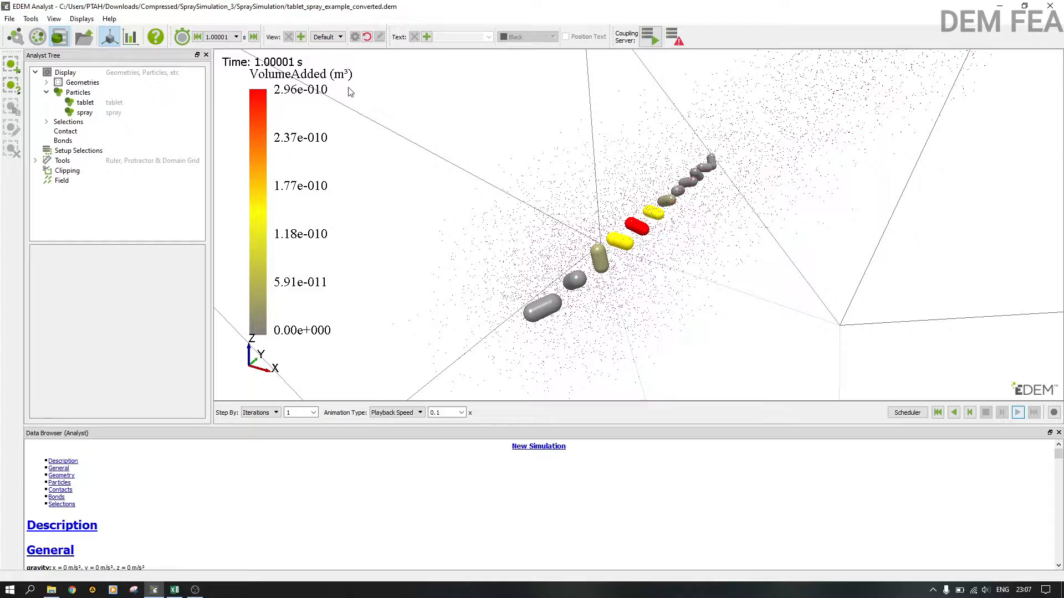
left_click_drag(653, 253, 802, 281)
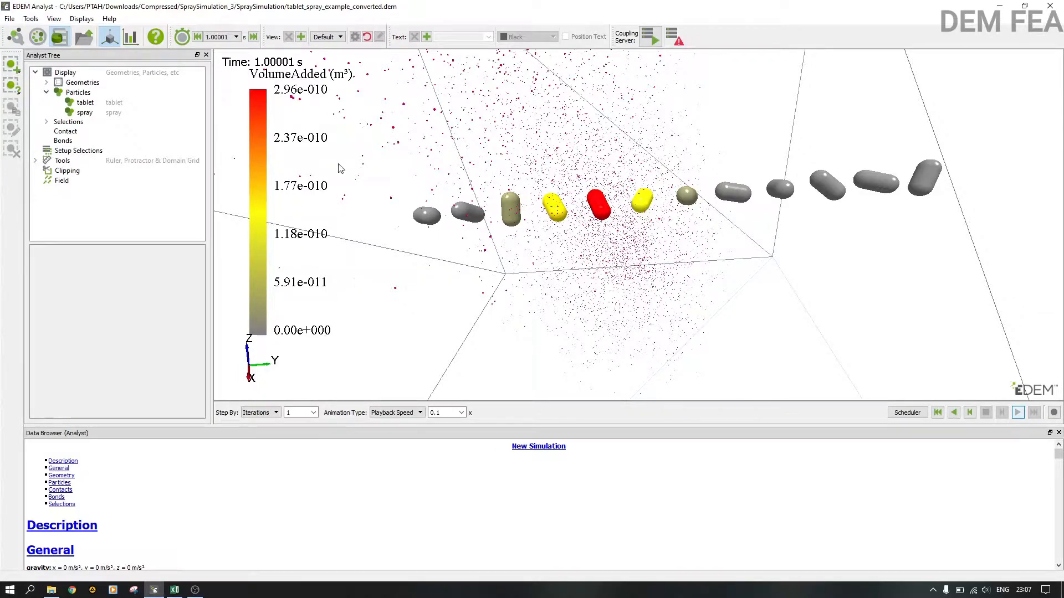
Step: Create a new results data export configuration with the filename "Volume added.csv"
left_click(9, 18)
mouse_move(49, 56)
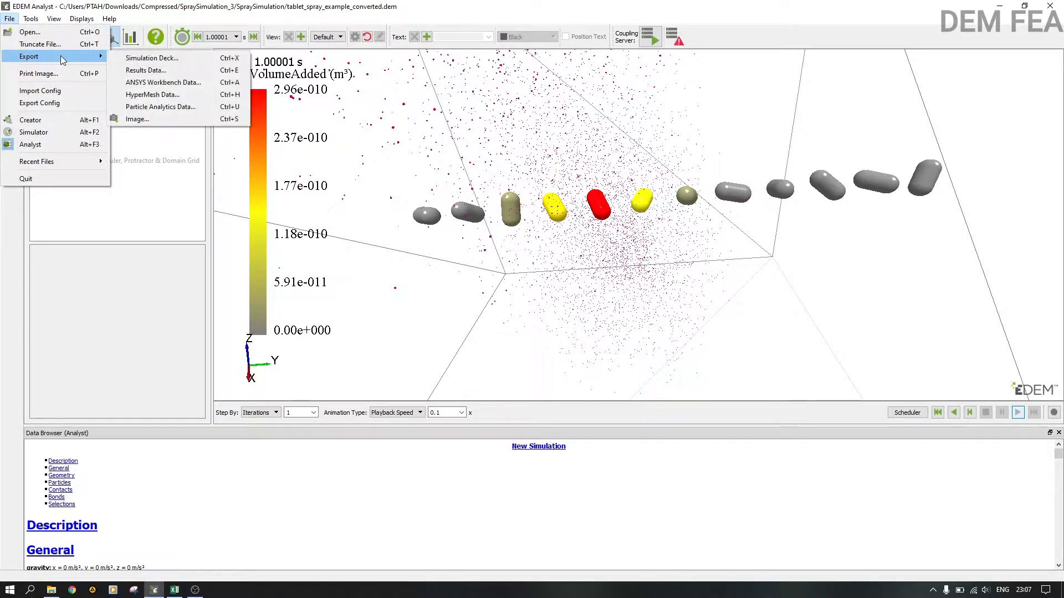
left_click(169, 71)
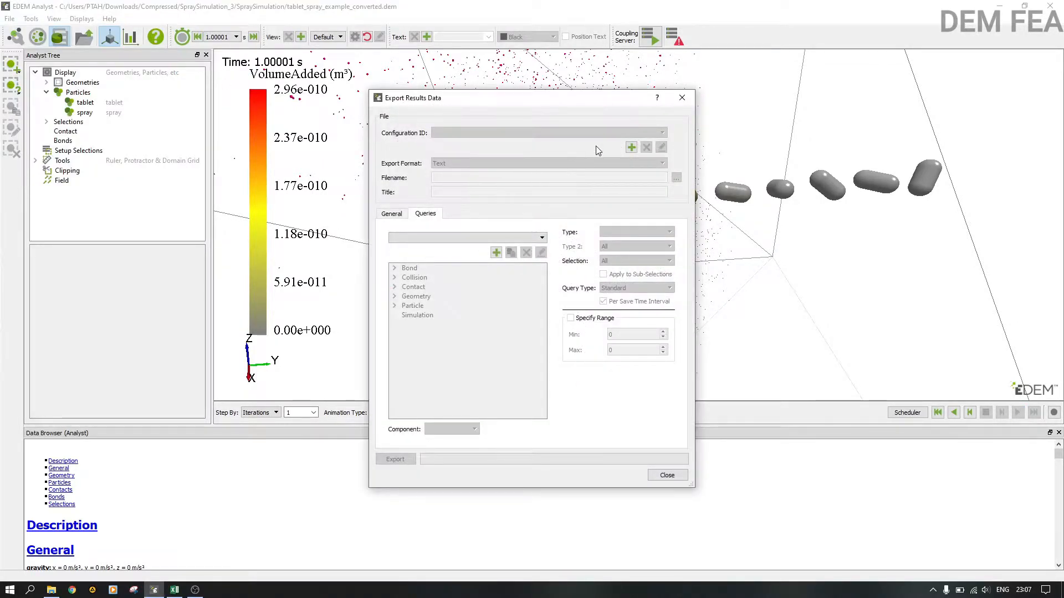
left_click(632, 147)
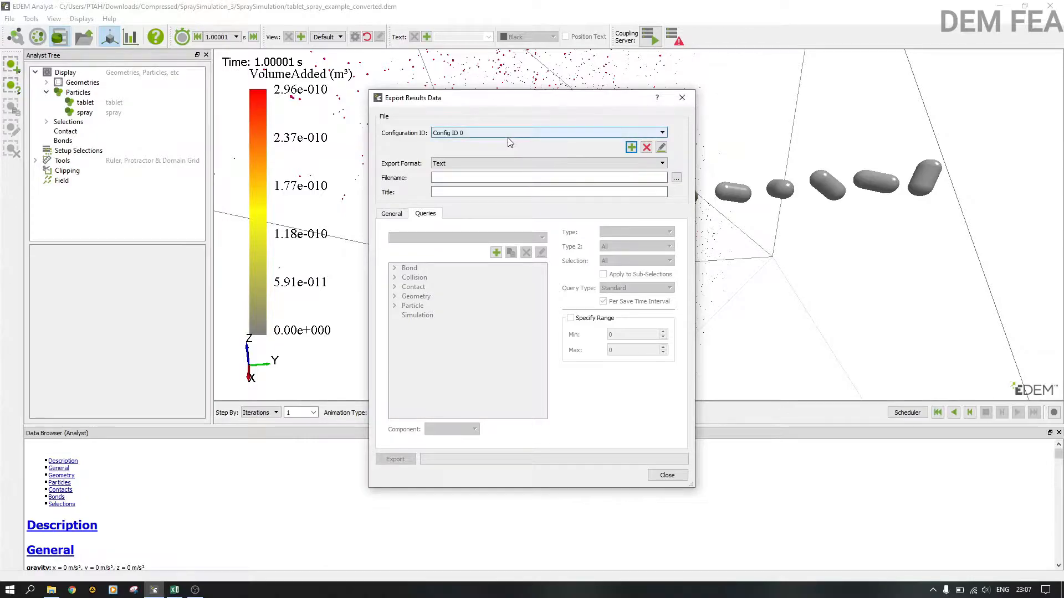
left_click(442, 177)
type("Vol")
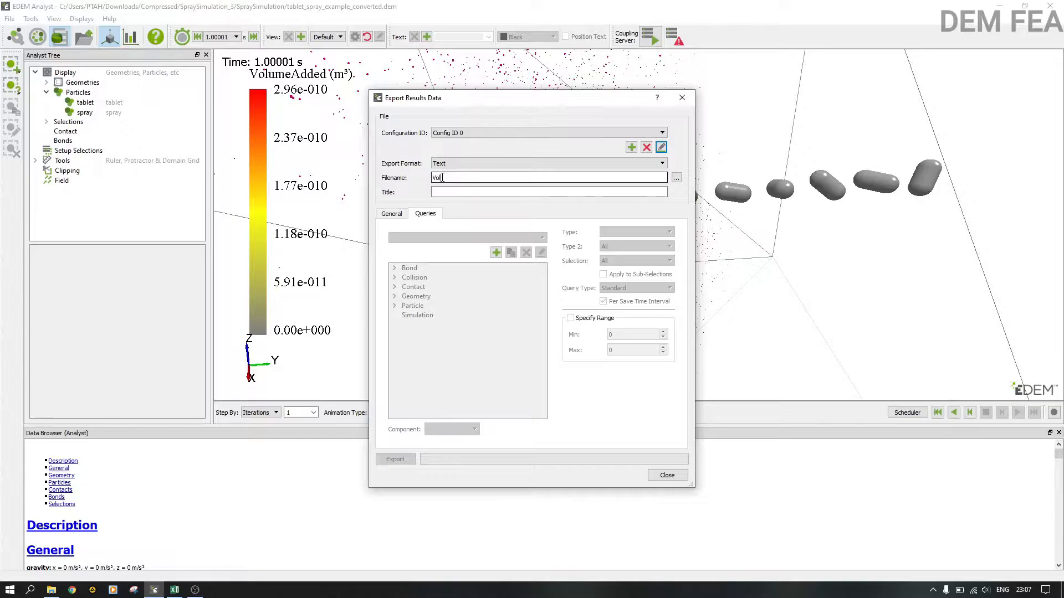
type("ume added.csv")
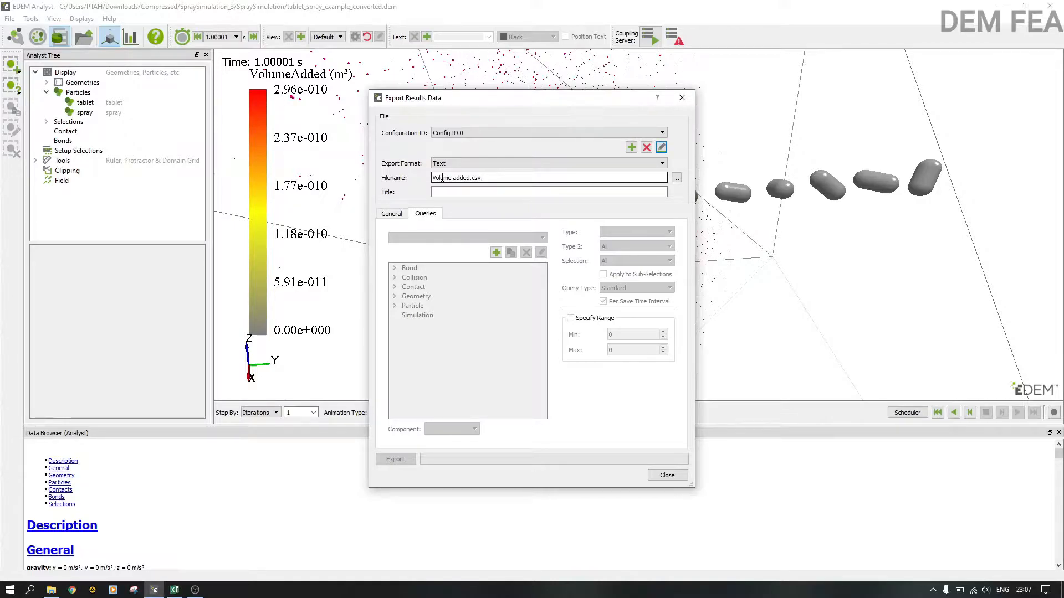
Step: Add an export query for the particle attribute VolumeAdded
left_click(495, 253)
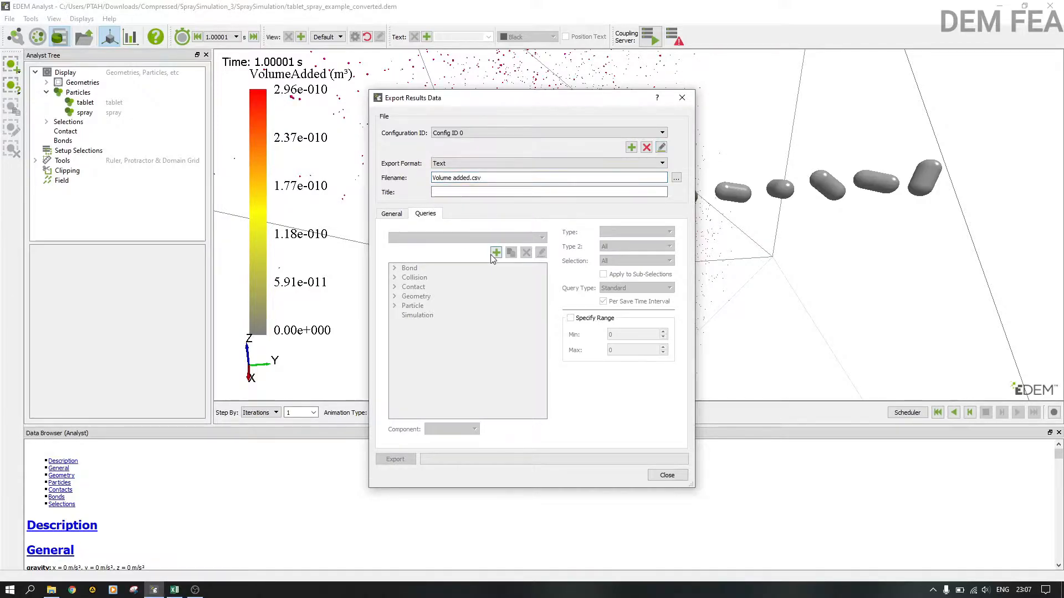
left_click(395, 306)
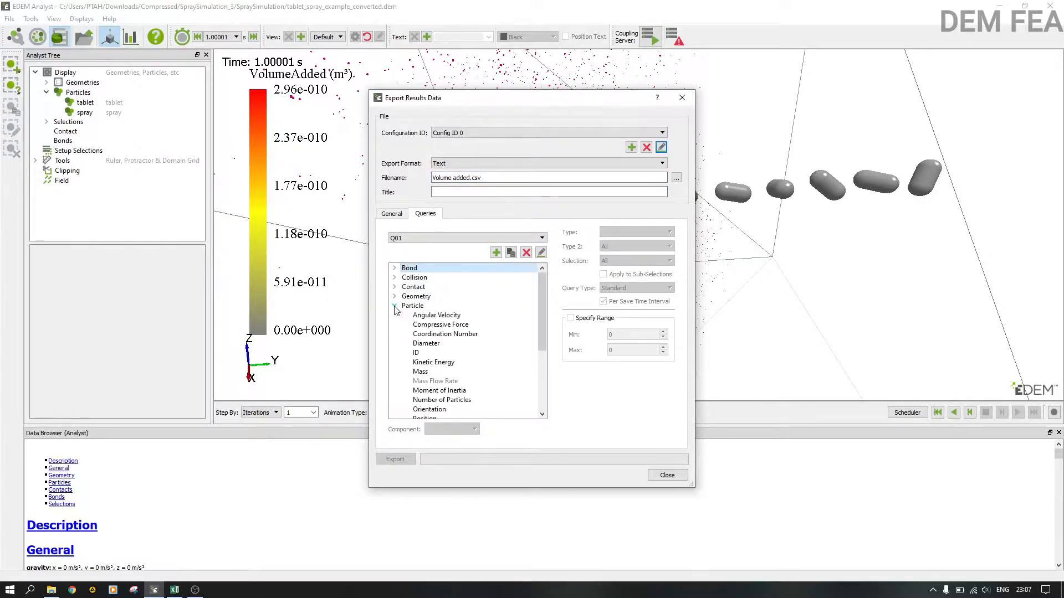
scroll(432, 339, "down", 2)
scroll(432, 339, "down", 2)
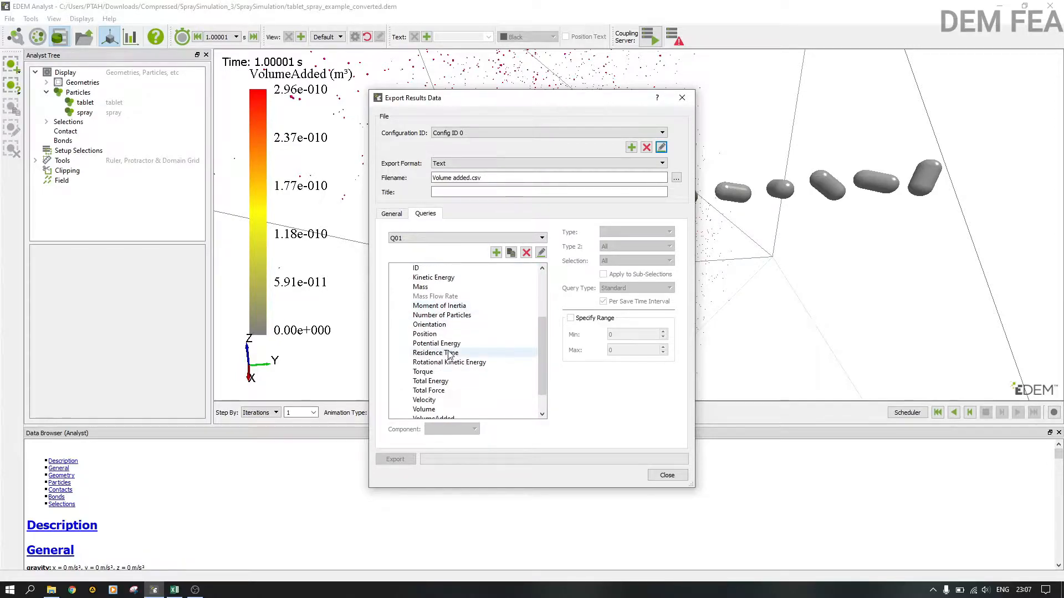
left_click(454, 391)
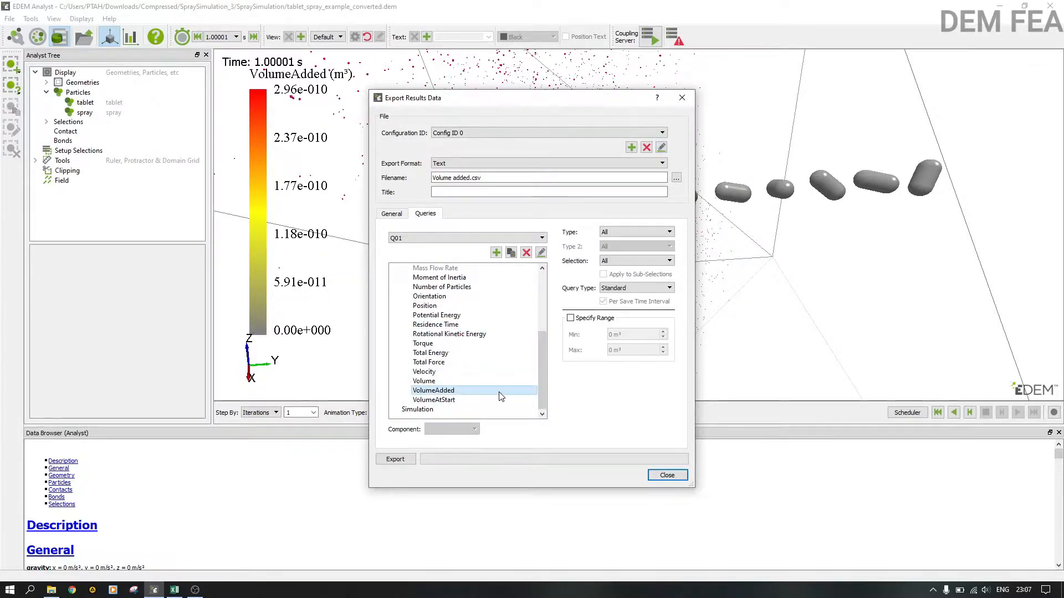
Step: Restrict the VolumeAdded query to the tablet type with selection All and set its query type to Maximum
left_click(632, 234)
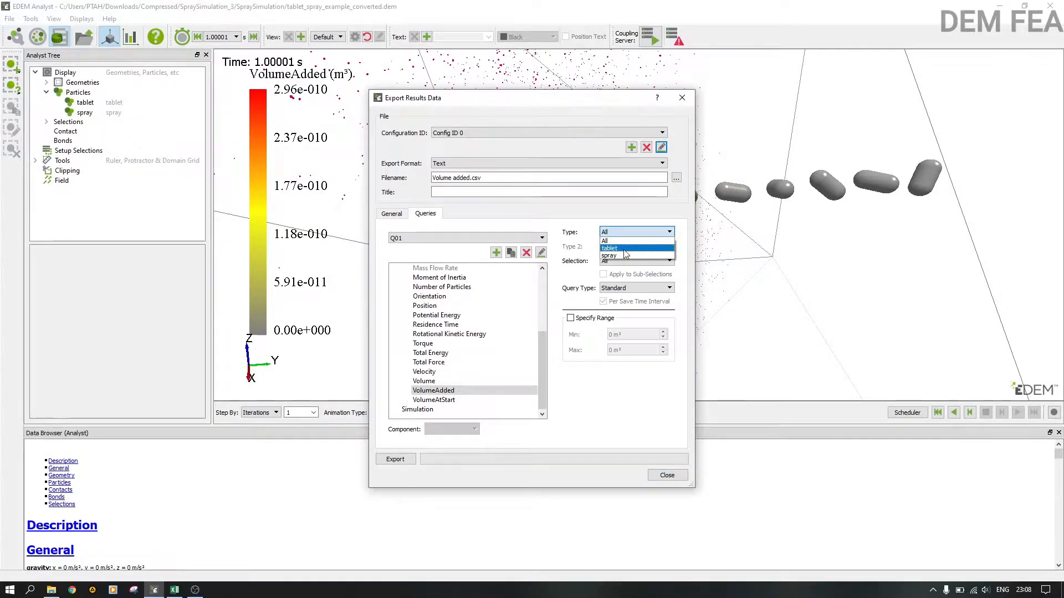
left_click(624, 249)
left_click(625, 262)
left_click(634, 274)
left_click(624, 288)
left_click(626, 312)
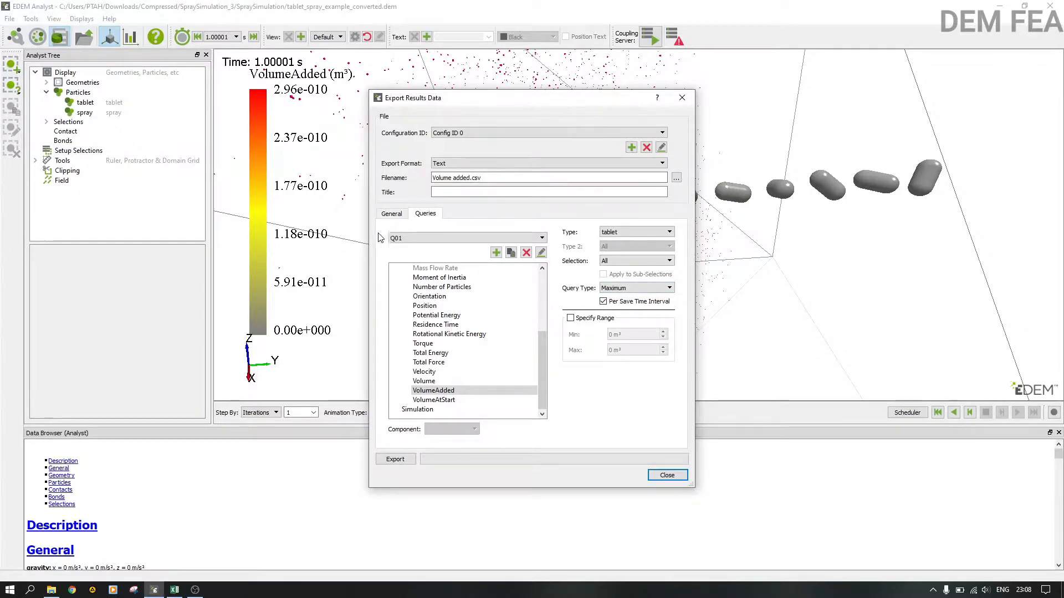
left_click(659, 261)
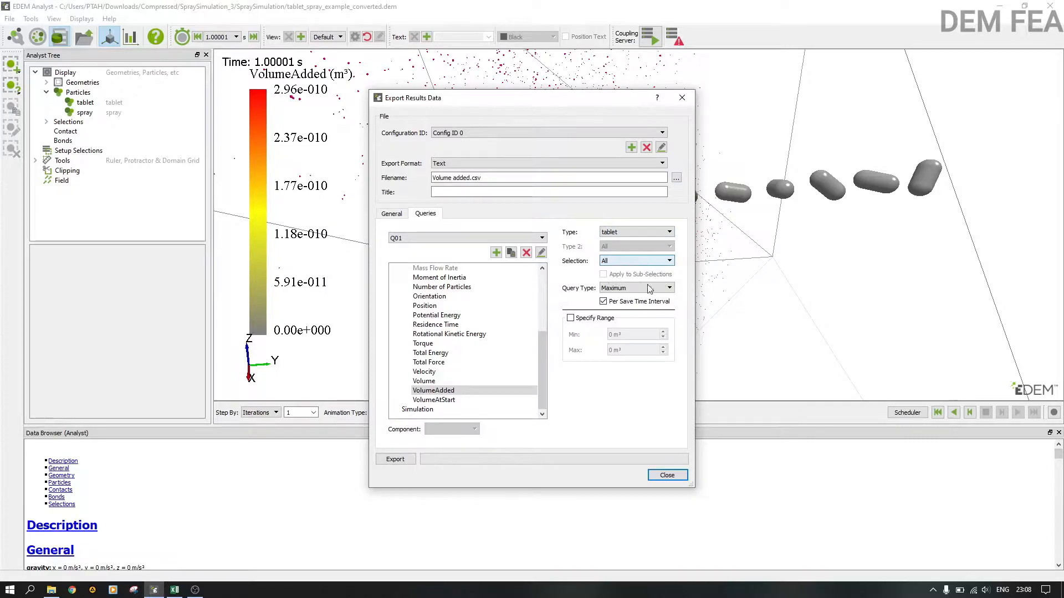
Step: Set the export's step factor to time with a 0.01 s interval and export the results data
left_click(391, 214)
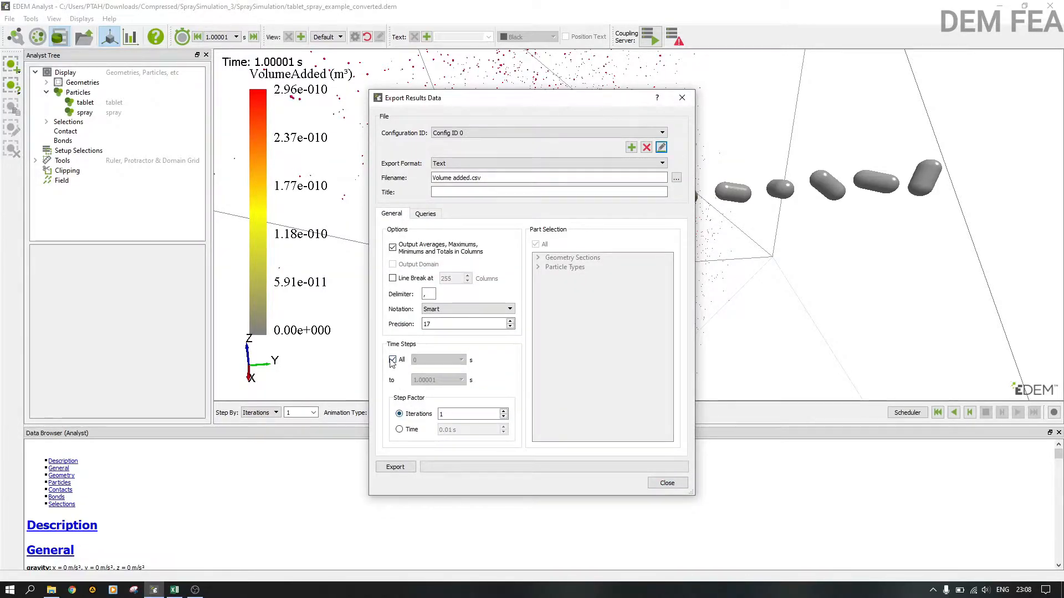
left_click(423, 214)
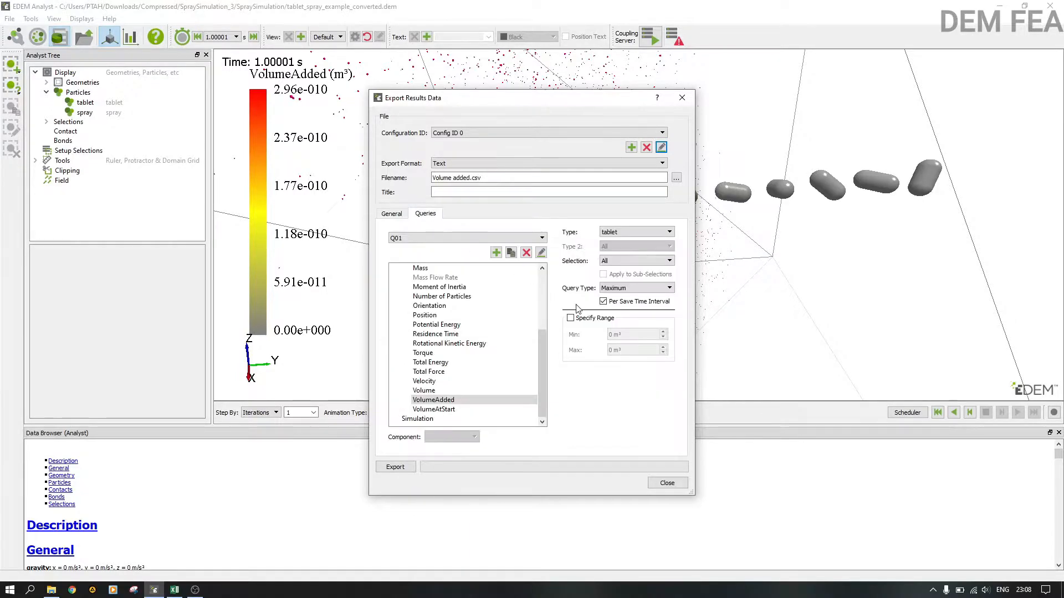
left_click(391, 214)
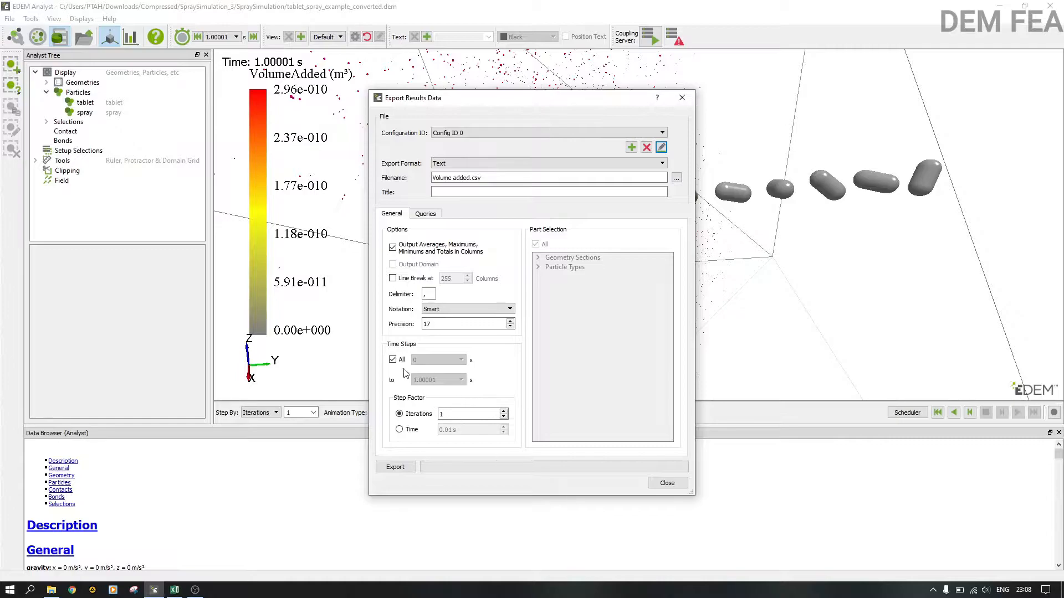
left_click(400, 430)
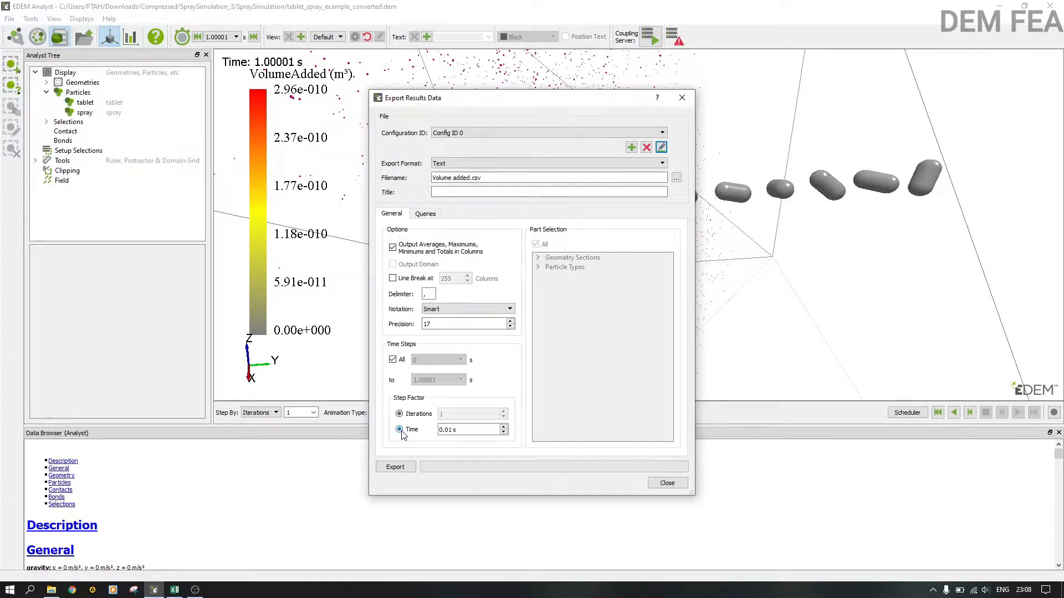
left_click(452, 431)
left_click(403, 467)
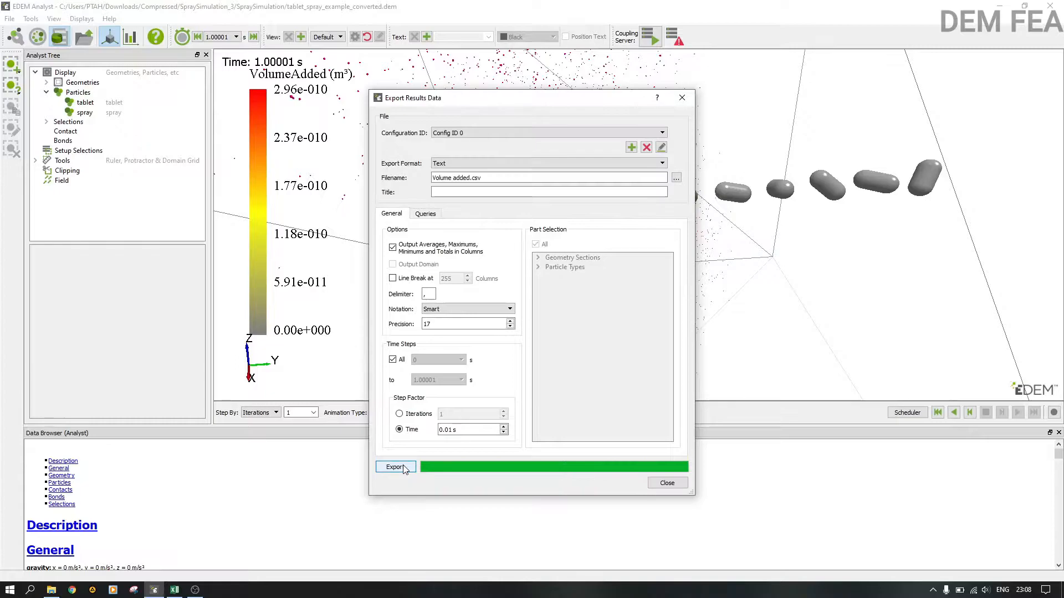
Step: Open the exported "Volume added" CSV file from the SpraySimulation folder in Excel and review the extracted time and VolumeAdded data
left_click(51, 590)
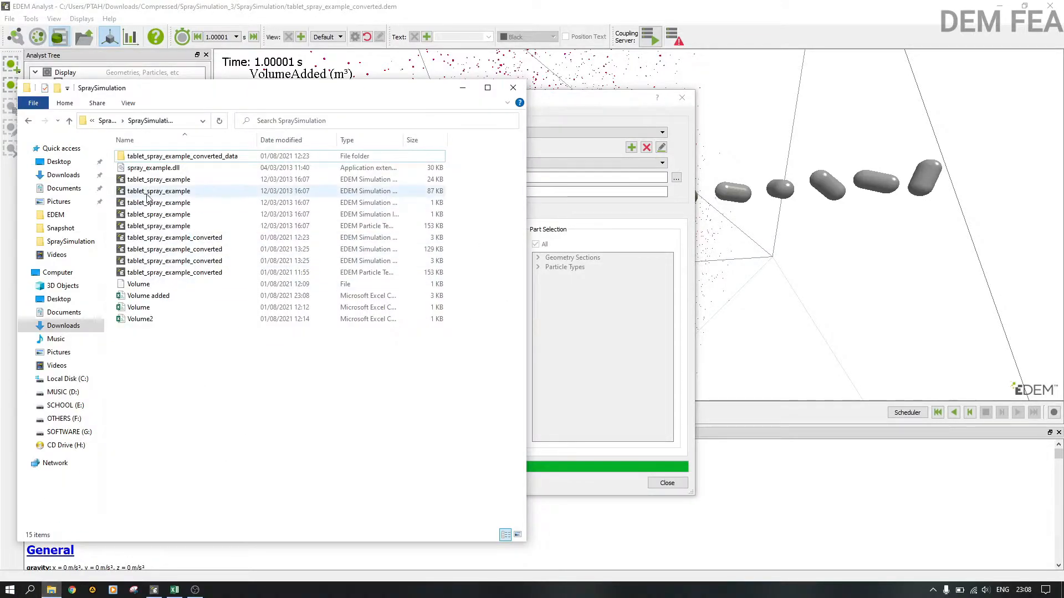
double_click(184, 297)
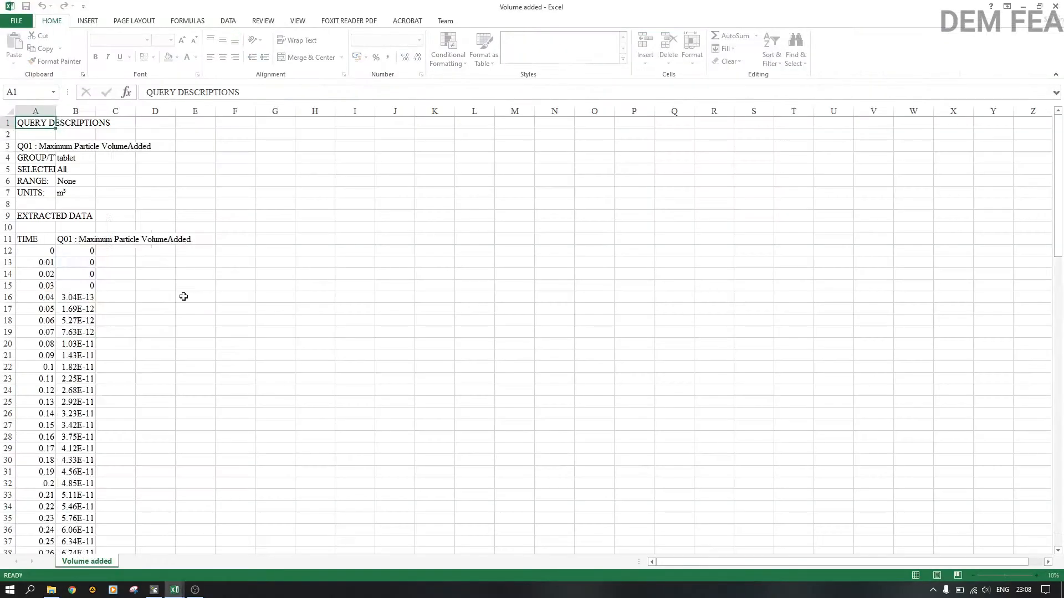
scroll(58, 269, "down", 8)
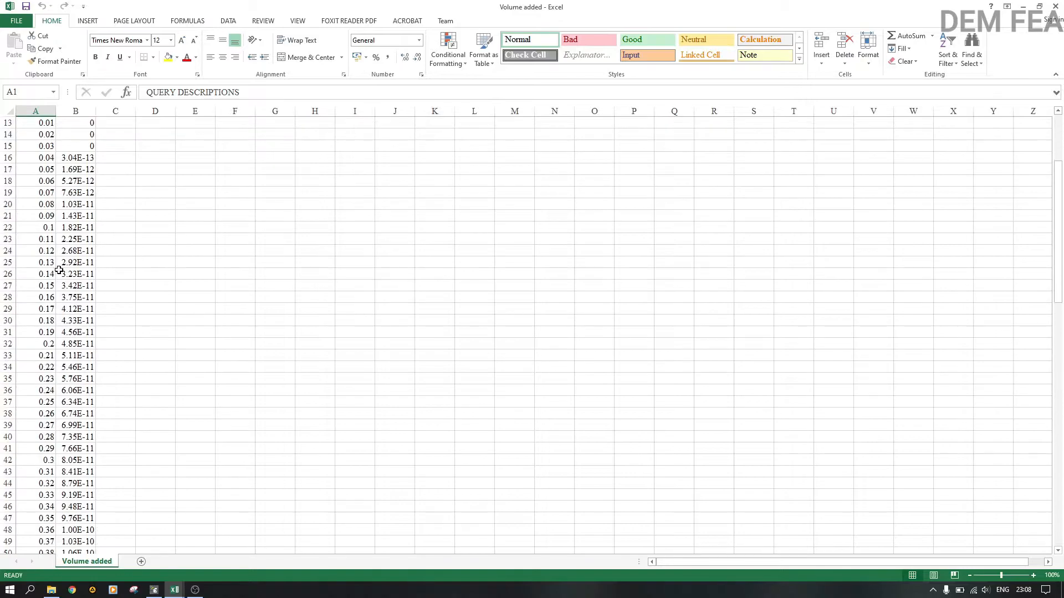
scroll(59, 270, "down", 16)
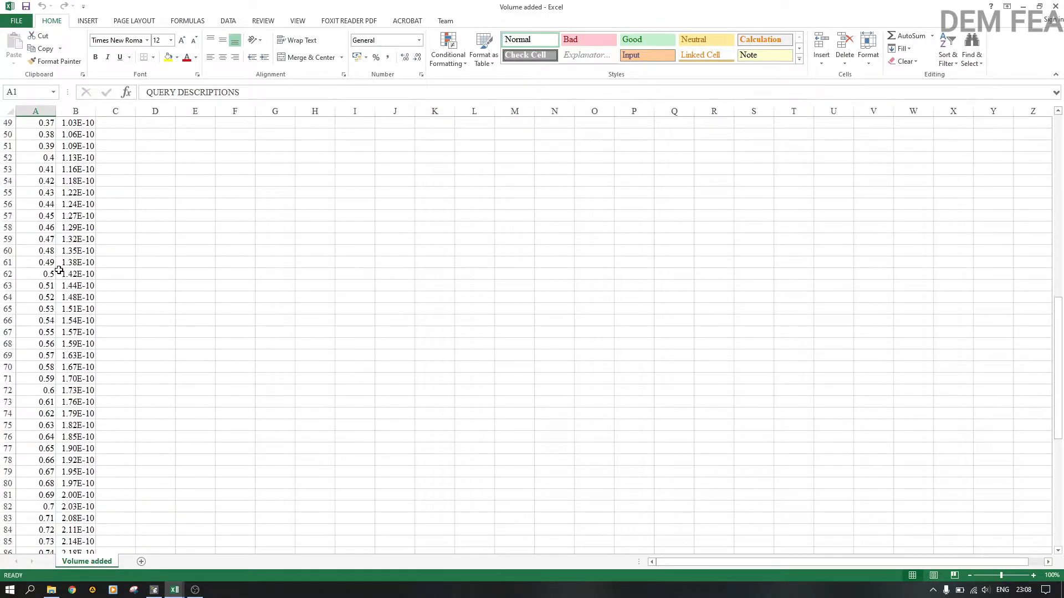
scroll(57, 376, "up", 5)
scroll(57, 375, "up", 19)
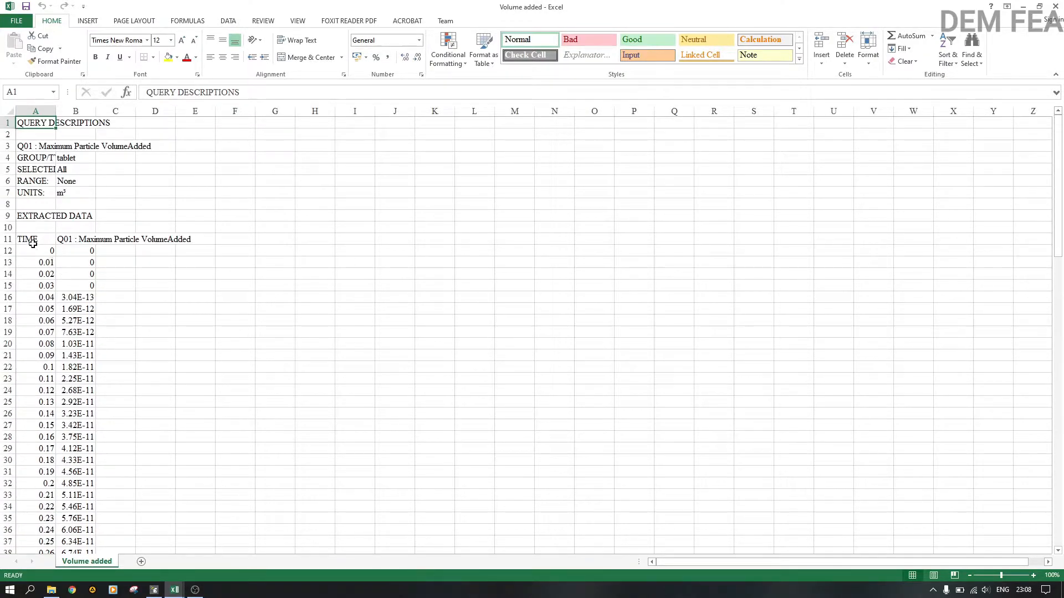
Step: Copy the TIME and Maximum Particle VolumeAdded data in A11:B112 and paste it as values into cell A1 of a new sheet
left_click(34, 241)
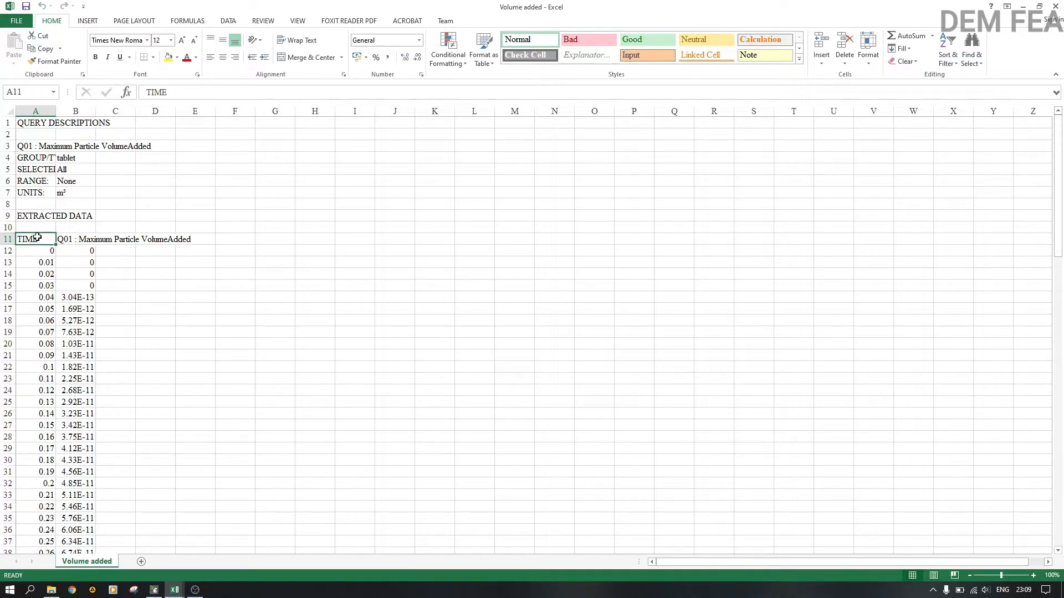
left_click_drag(37, 238, 76, 554)
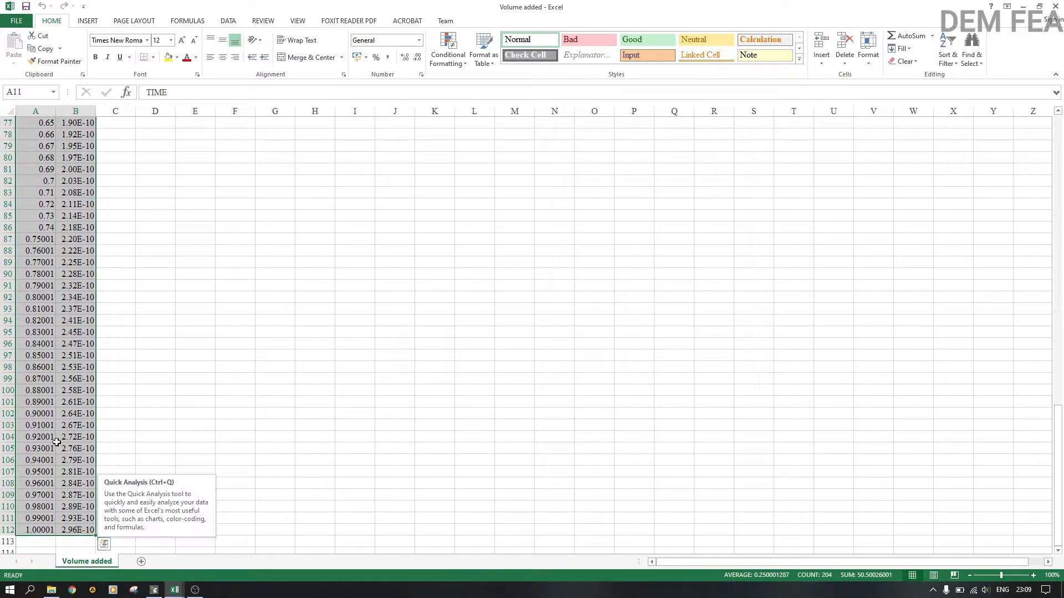
right_click(51, 415)
left_click(75, 211)
scroll(109, 335, "up", 20)
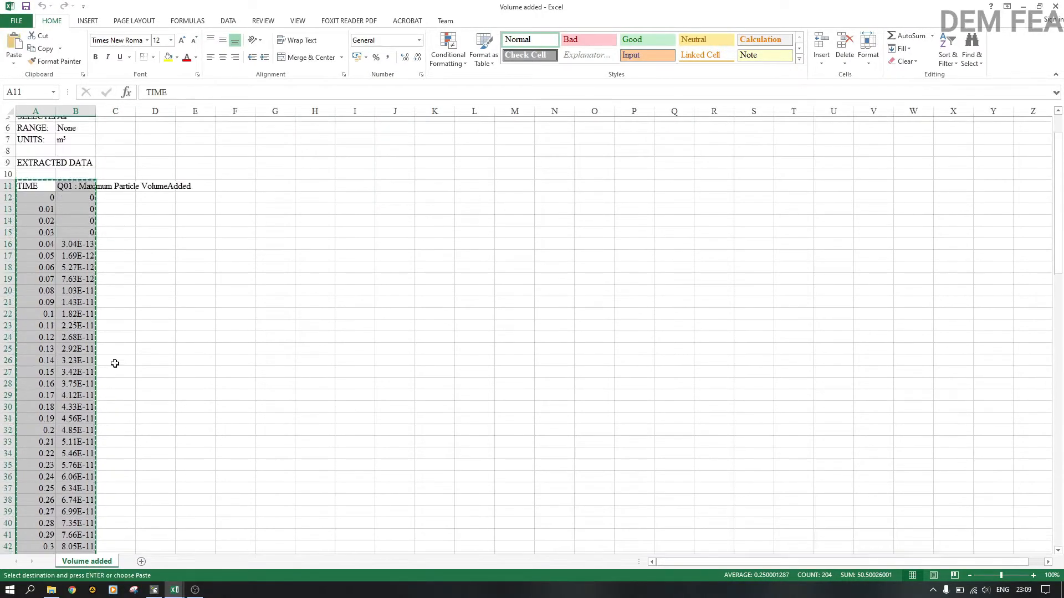
left_click(141, 561)
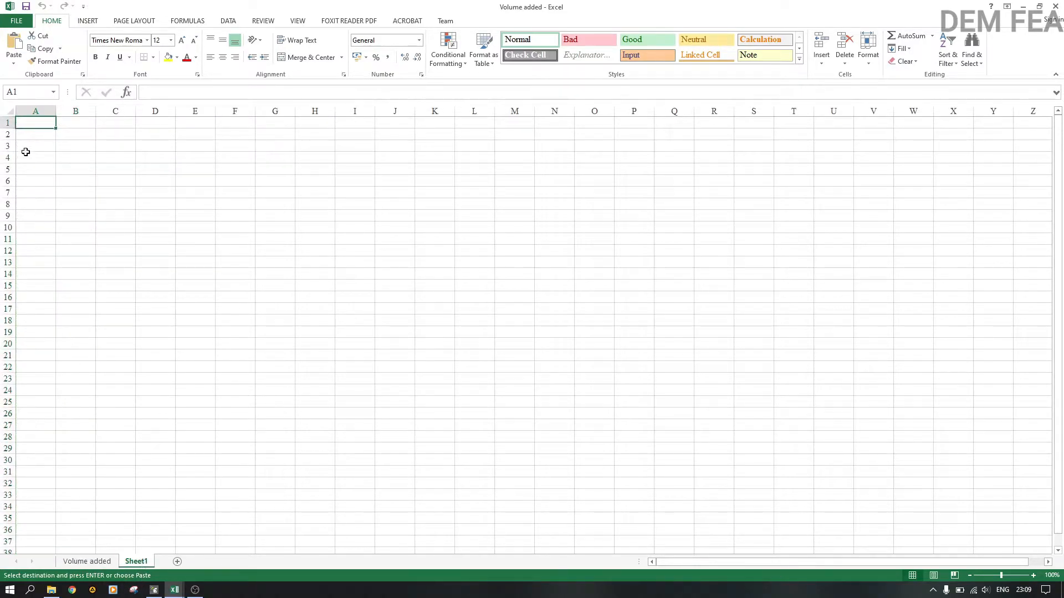
right_click(28, 124)
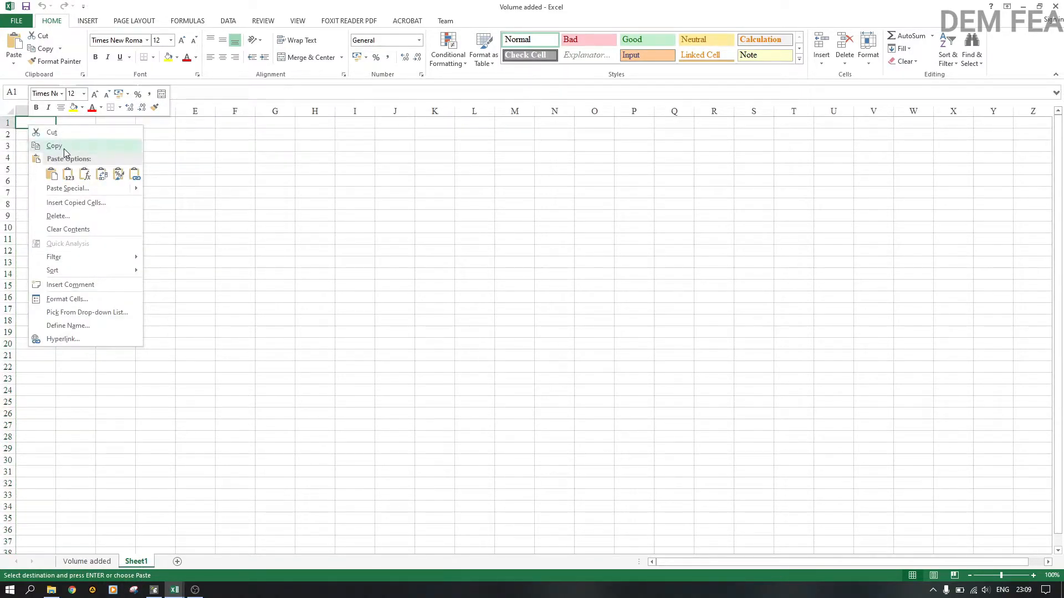
left_click(68, 175)
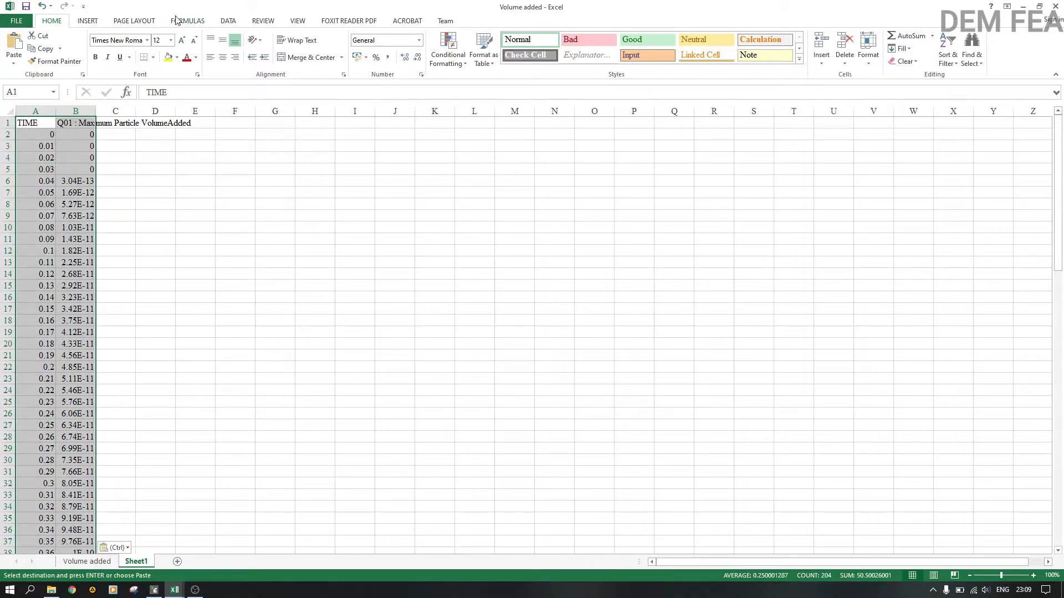
Step: Insert a scatter chart with straight lines of VolumeAdded against time and enlarge it
left_click(97, 22)
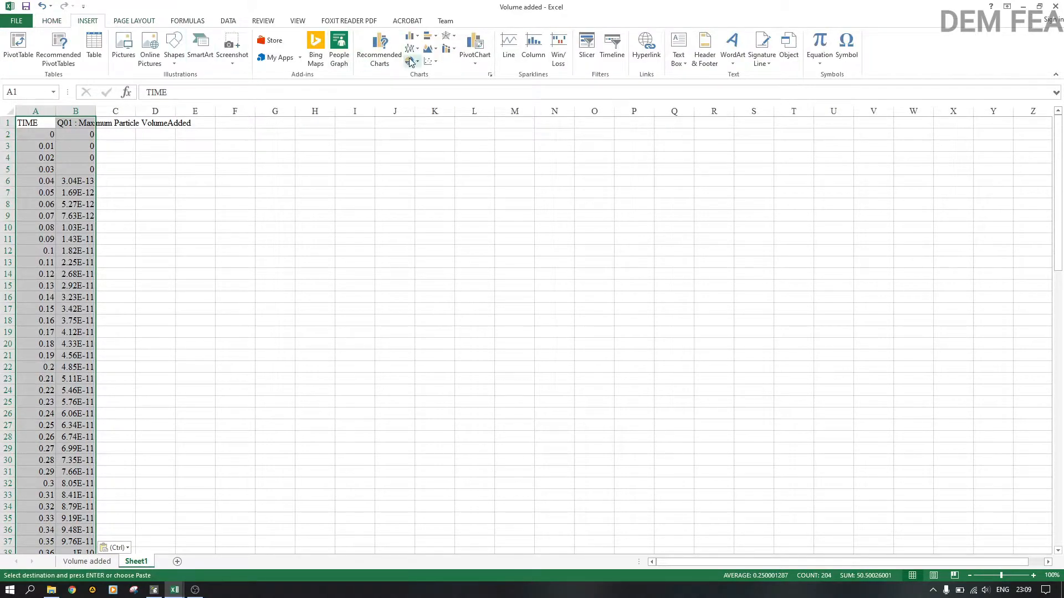
left_click(430, 61)
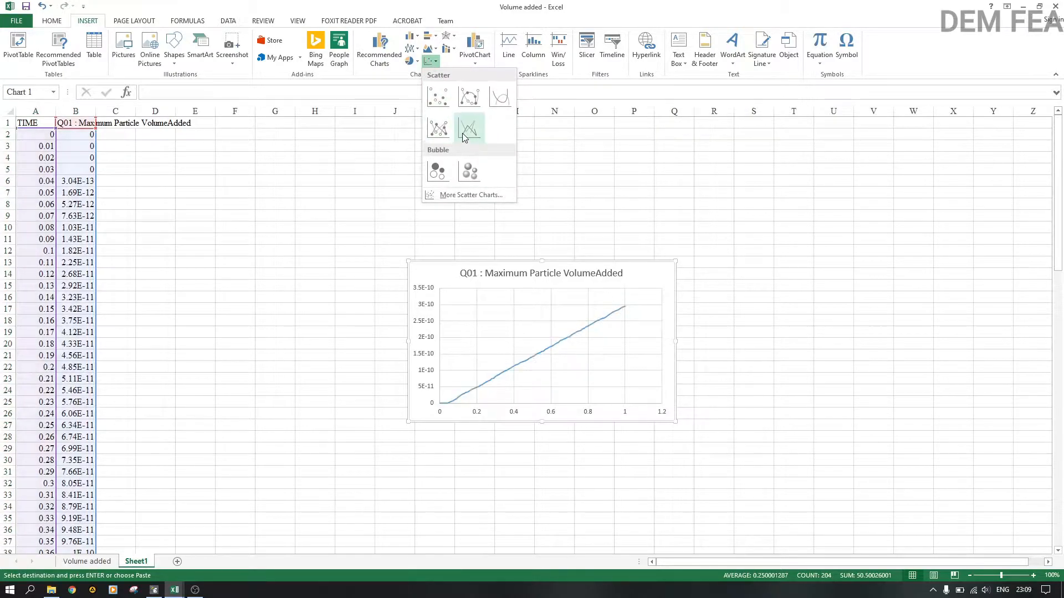
left_click(465, 137)
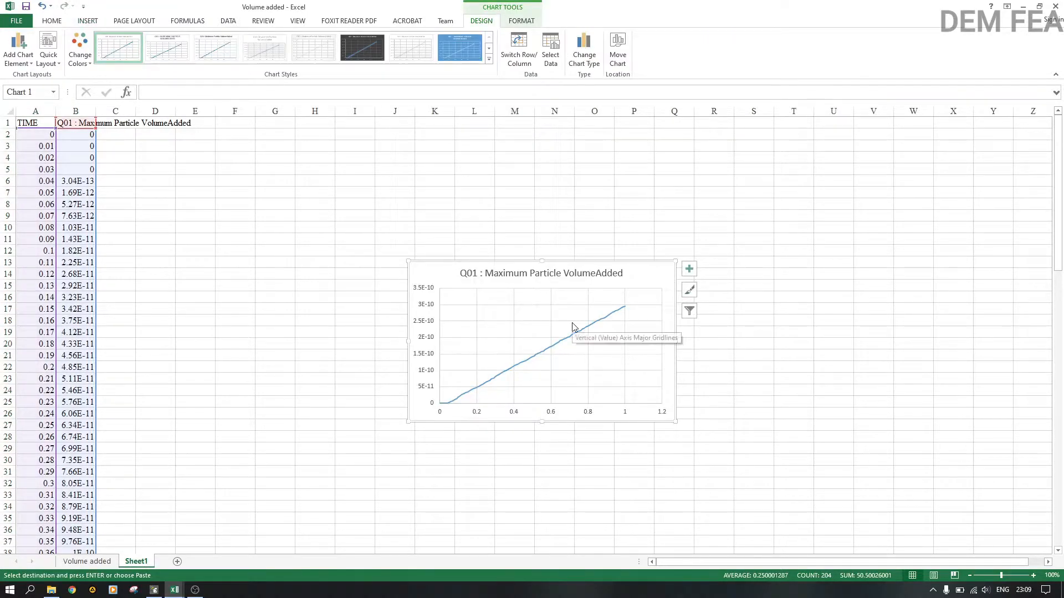
left_click_drag(407, 262, 289, 187)
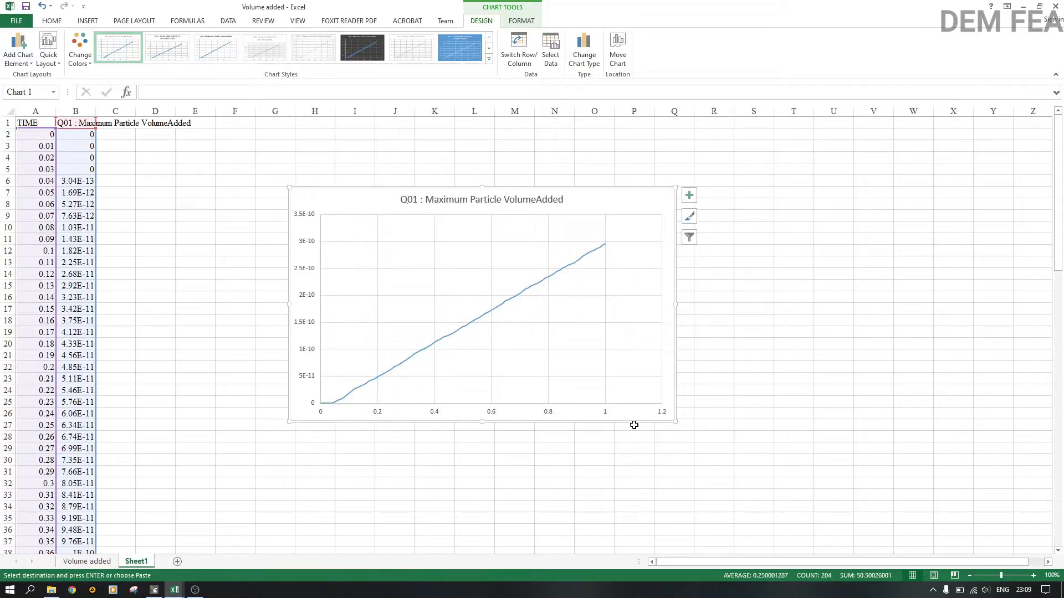
Step: Switch back to EDEM Analyst, close the results export dialog and make the Data Browser taller
left_click(156, 592)
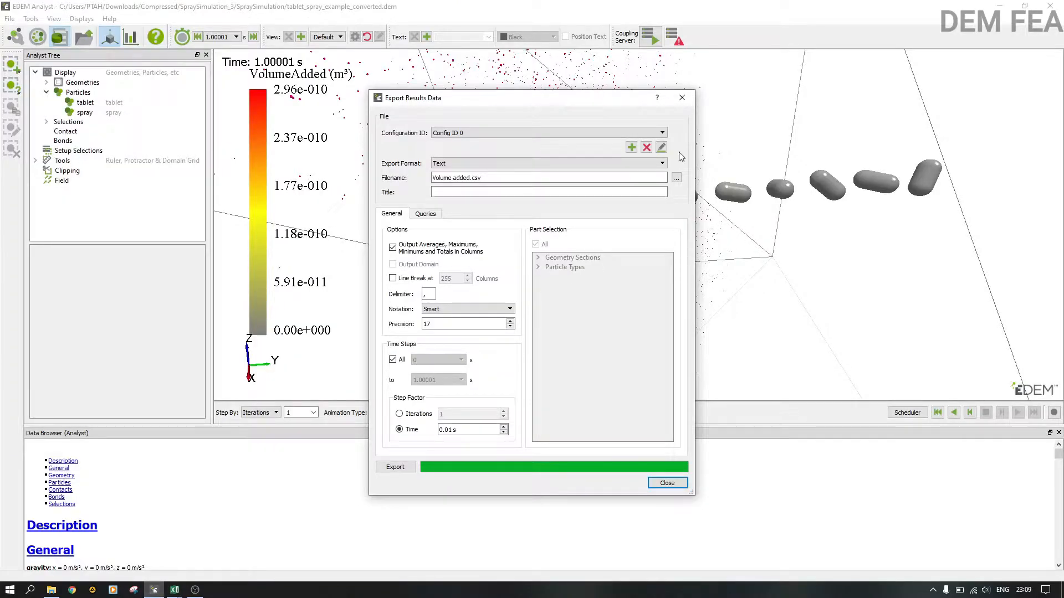
left_click(687, 90)
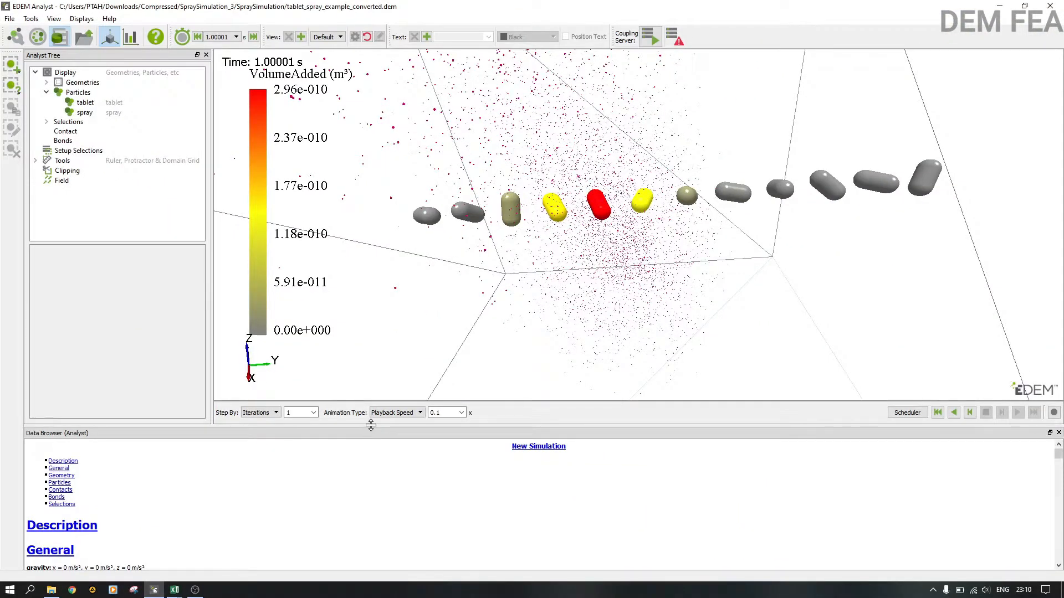
left_click_drag(370, 425, 374, 364)
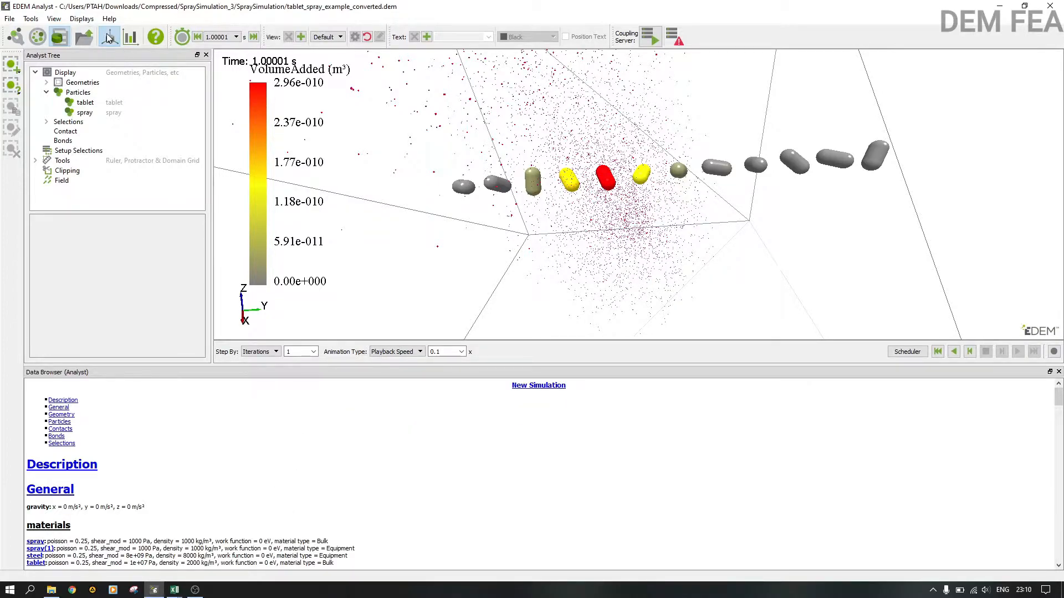
left_click(129, 39)
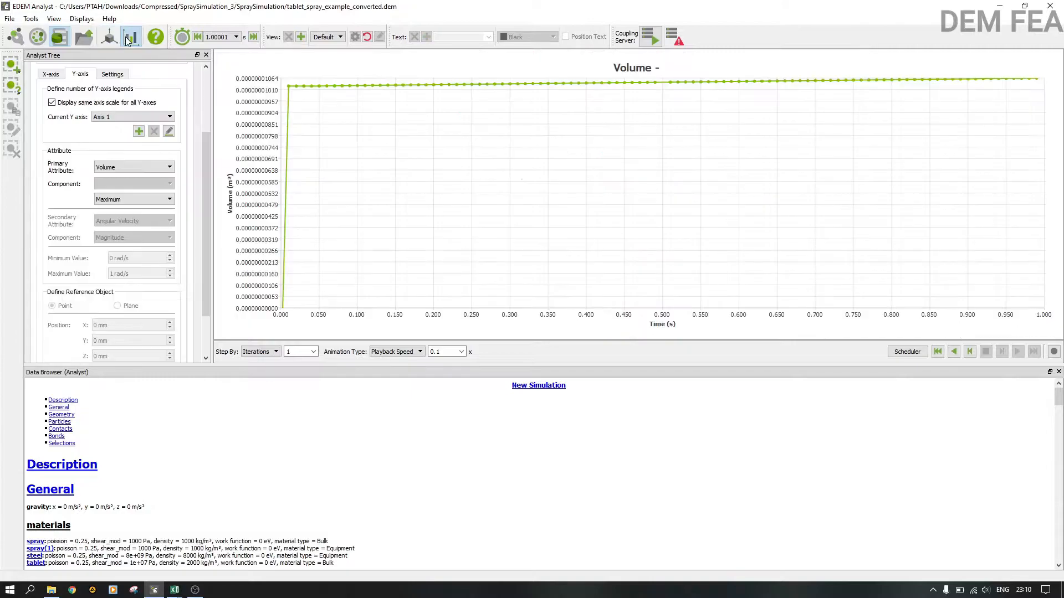
left_click(111, 39)
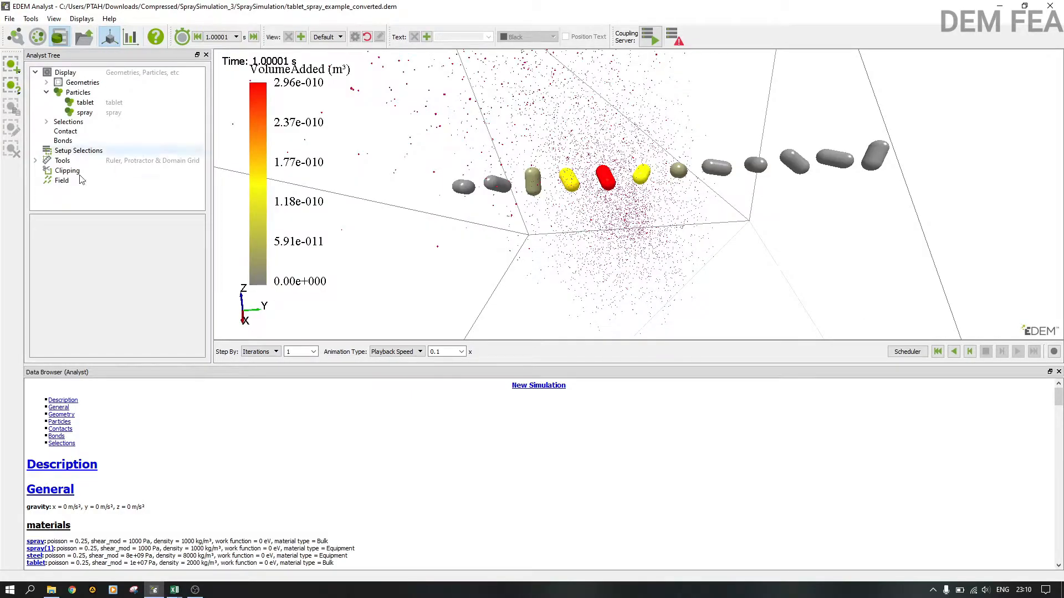
Step: Add a manual selection under Setup Selections, enable it and set it to display in the Data Browser
right_click(54, 151)
mouse_move(111, 154)
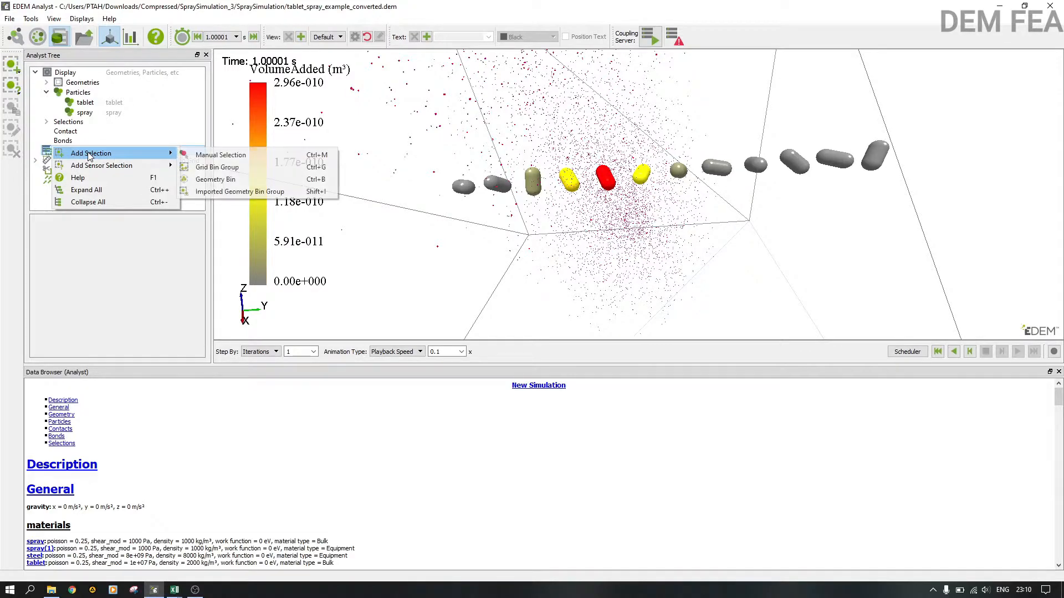
left_click(215, 154)
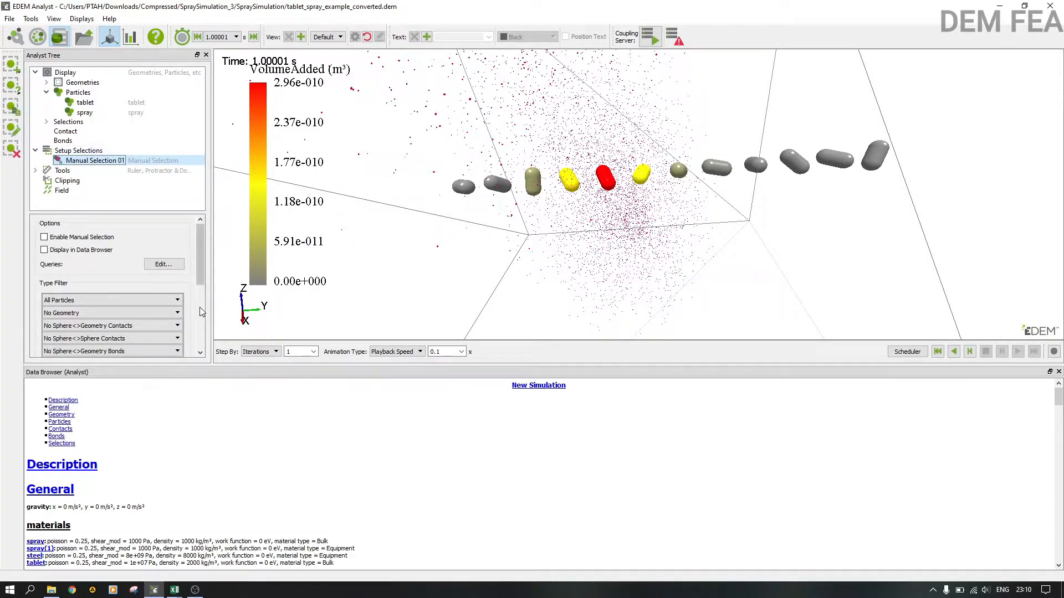
left_click(197, 251)
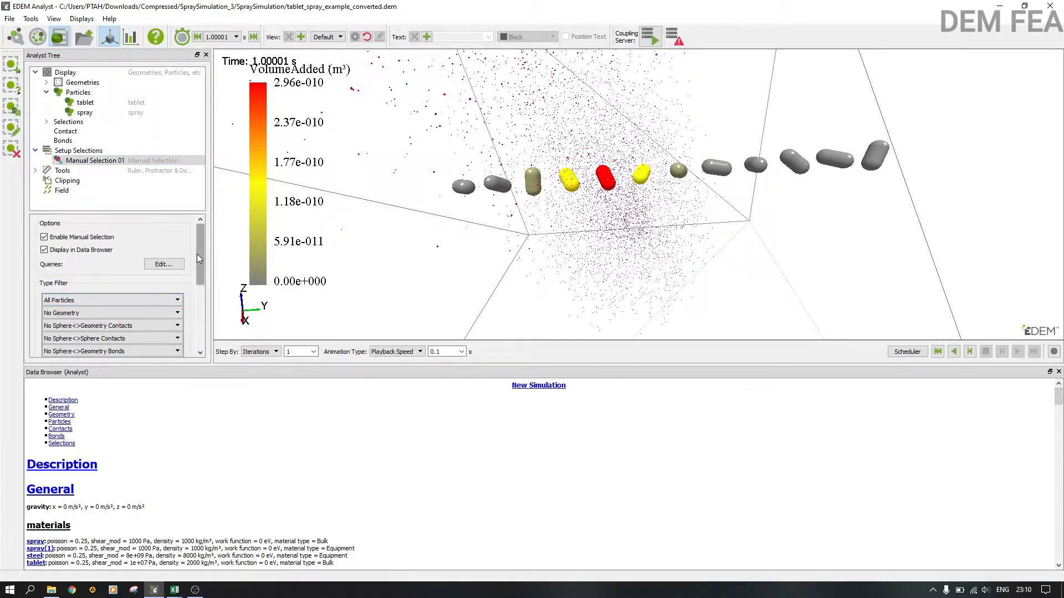
Step: Filter the manual selection to tablet particles only and select the third to eighth tablets of the row in the 3D view
left_click(139, 299)
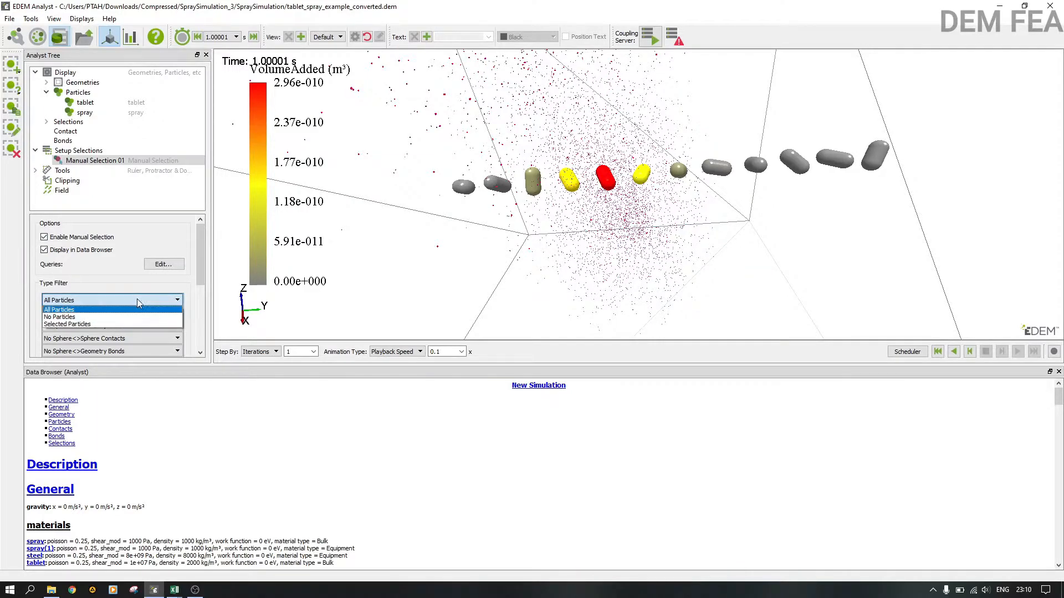
left_click(70, 324)
left_click(47, 331)
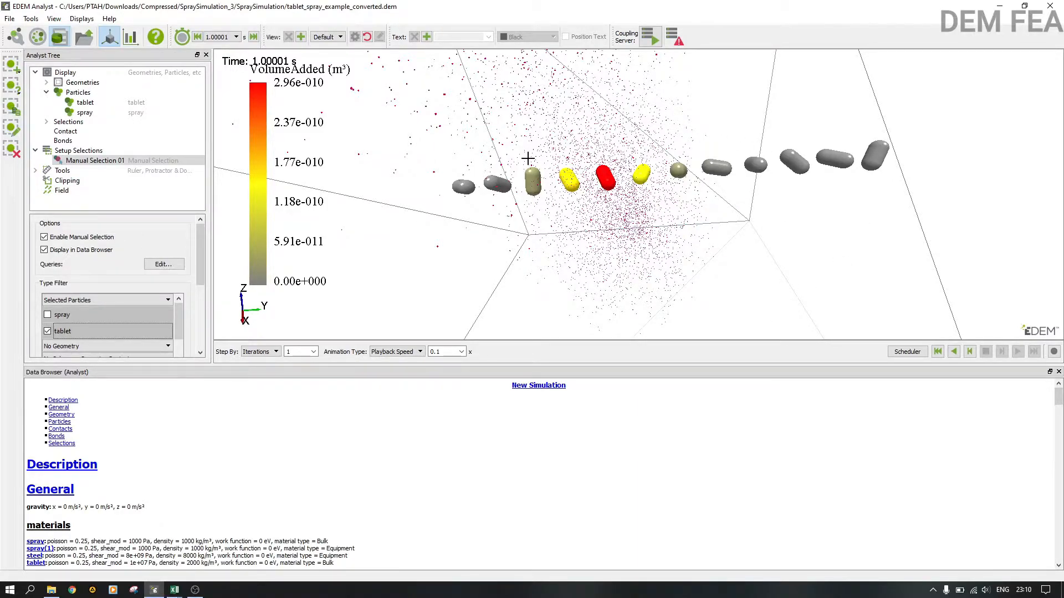
left_click_drag(515, 148, 734, 201)
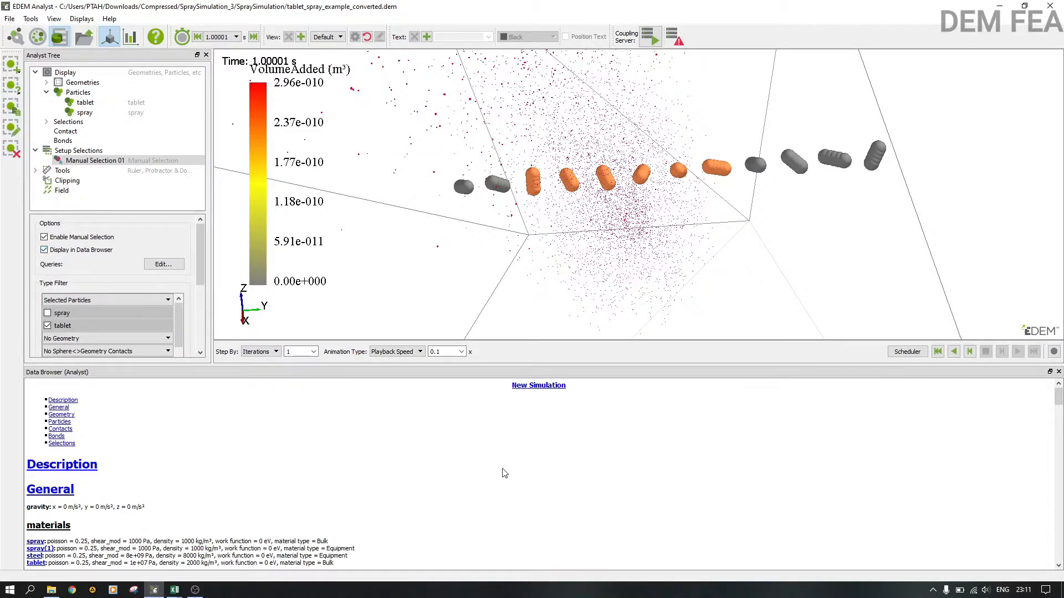
Step: Open the particle details of Manual Selection 01 in the Data Browser and examine each tablet's VolumeAdded and VolumeAtStart properties
left_click_drag(1058, 398, 1058, 553)
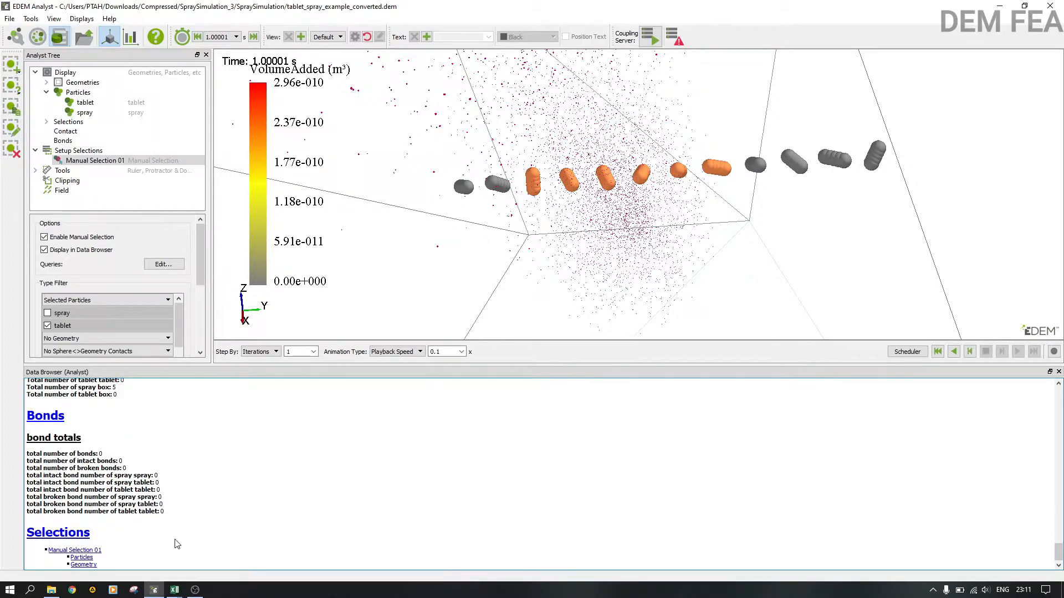
left_click(92, 555)
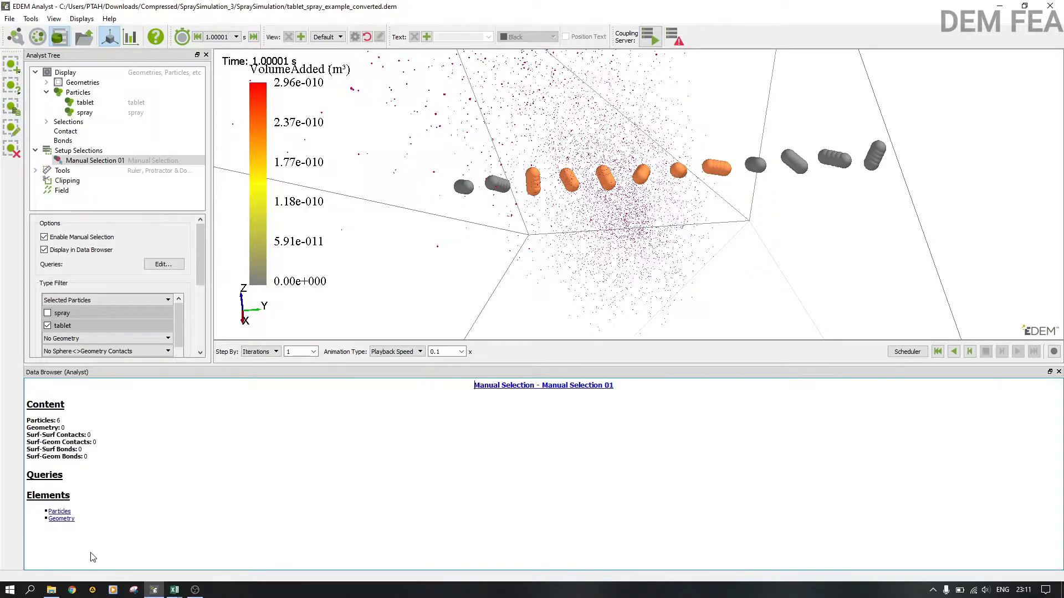
left_click(65, 512)
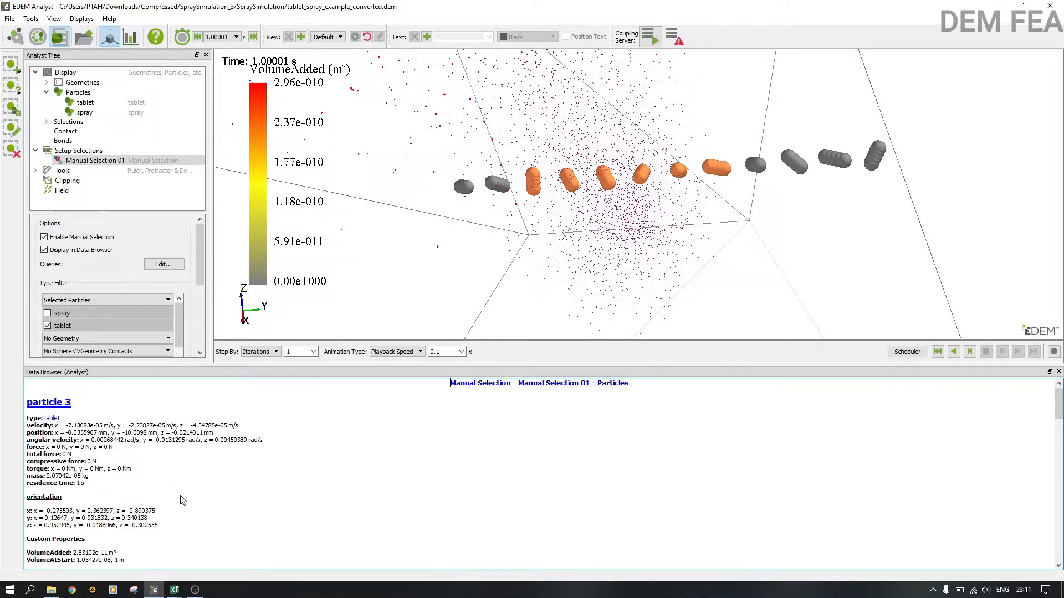
scroll(183, 500, "down", 2)
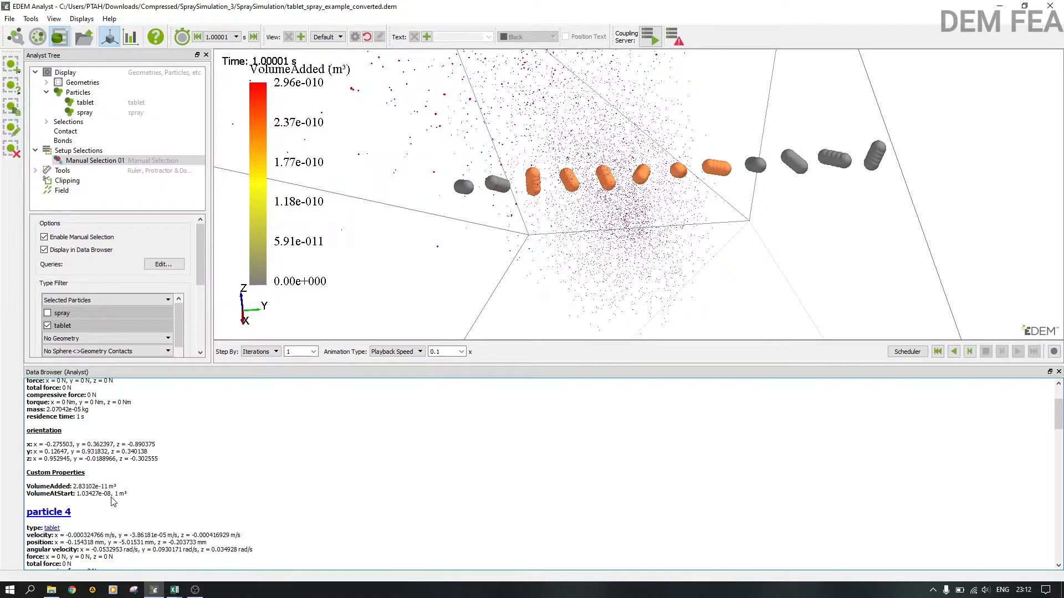
Step: Read through the Data Browser entries for particles 4 to 8, comparing each tablet's VolumeAdded and VolumeAtStart custom properties
scroll(139, 489, "down", 4)
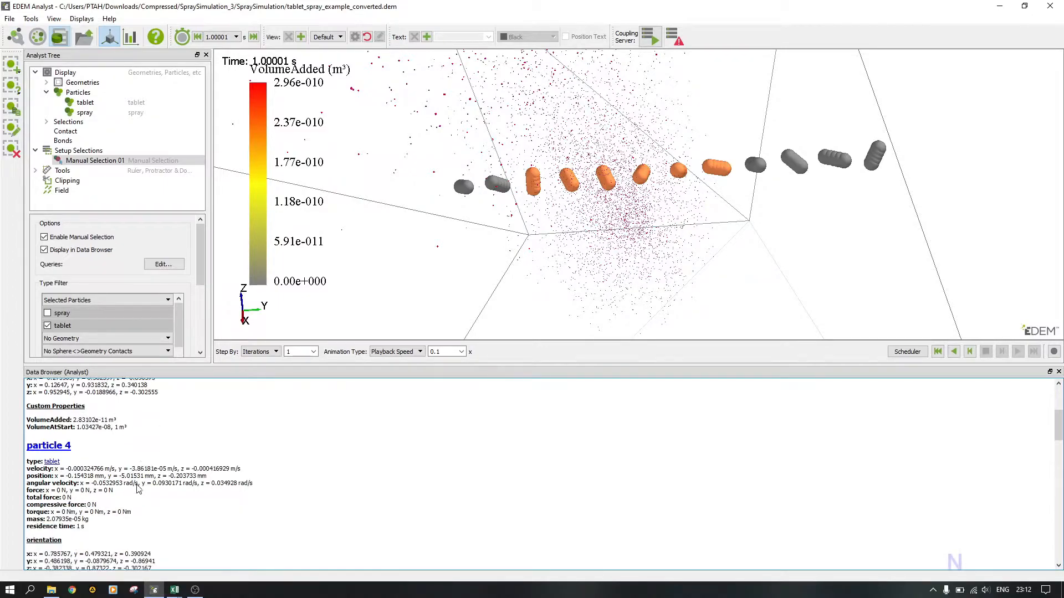
scroll(142, 495, "down", 1)
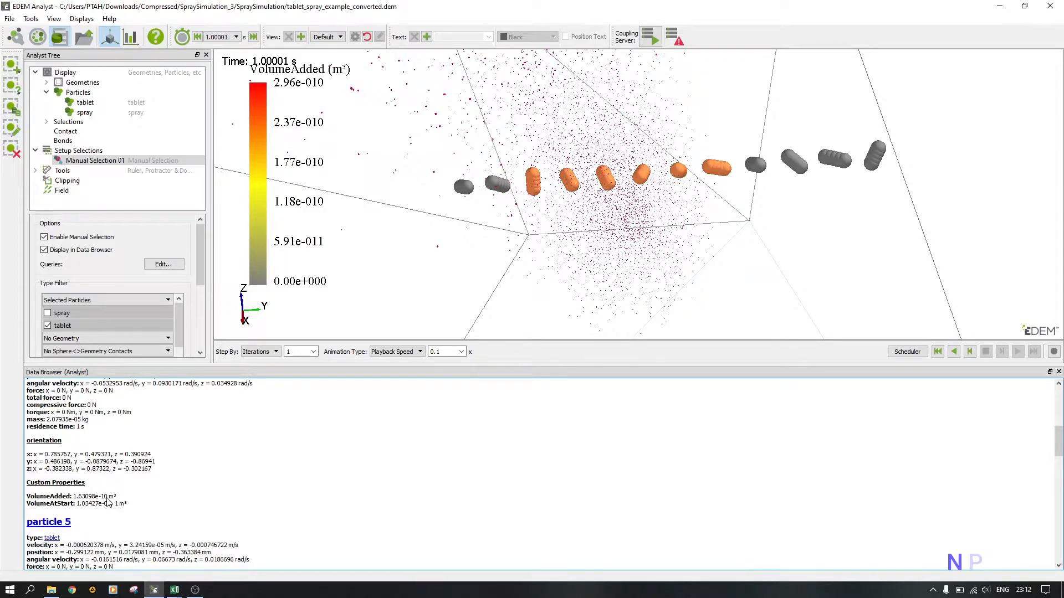
scroll(108, 503, "up", 3)
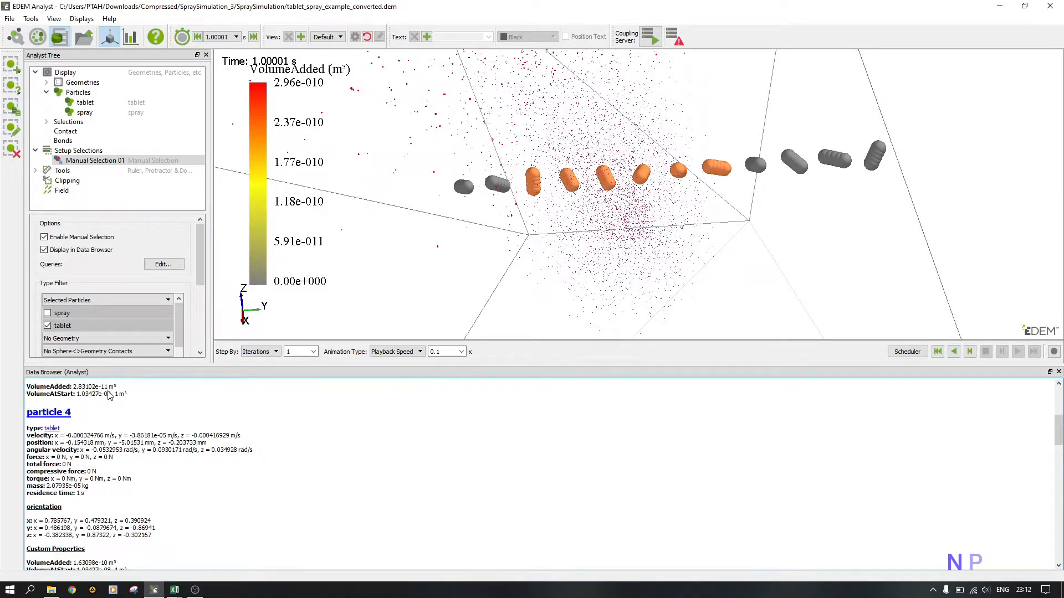
scroll(108, 439, "down", 3)
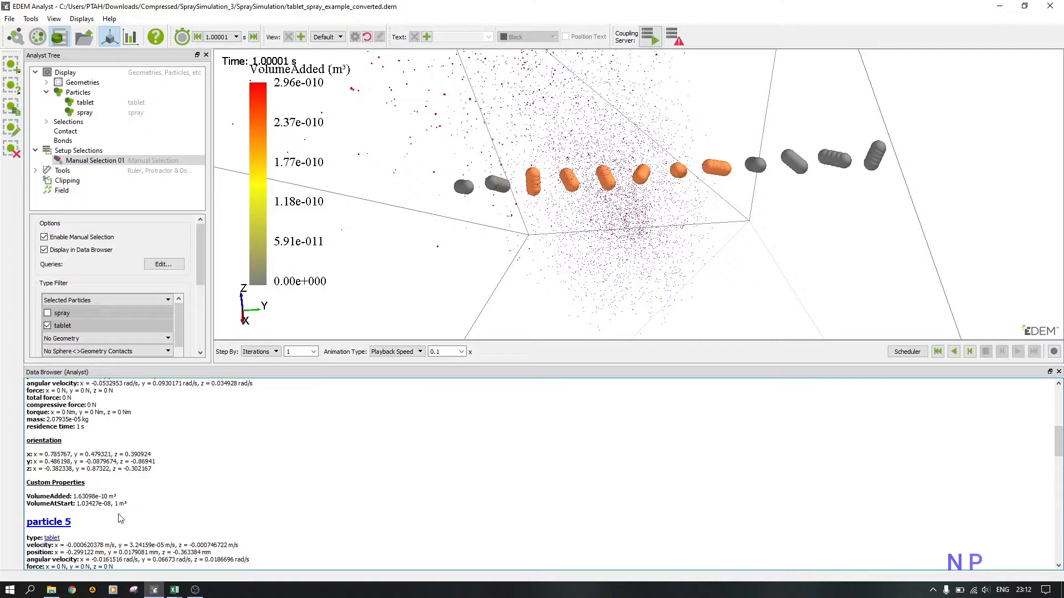
scroll(119, 517, "down", 3)
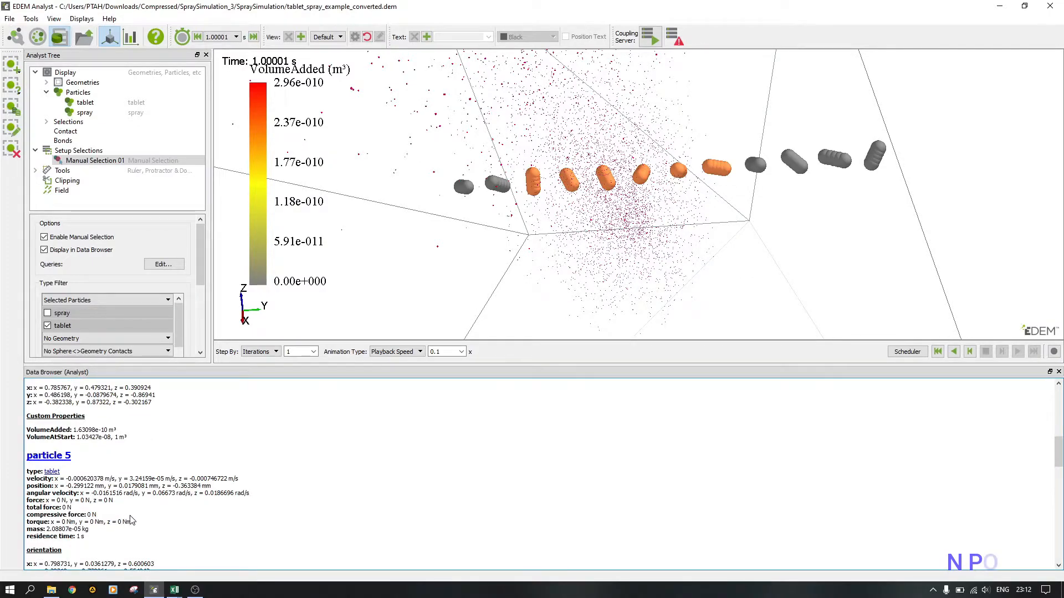
scroll(130, 520, "down", 3)
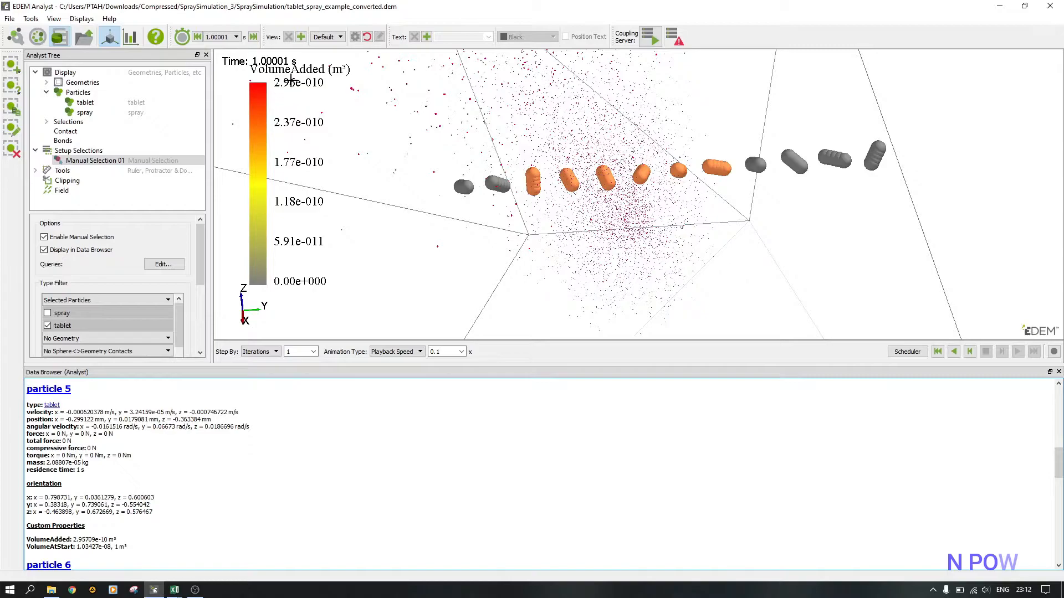
scroll(129, 531, "down", 6)
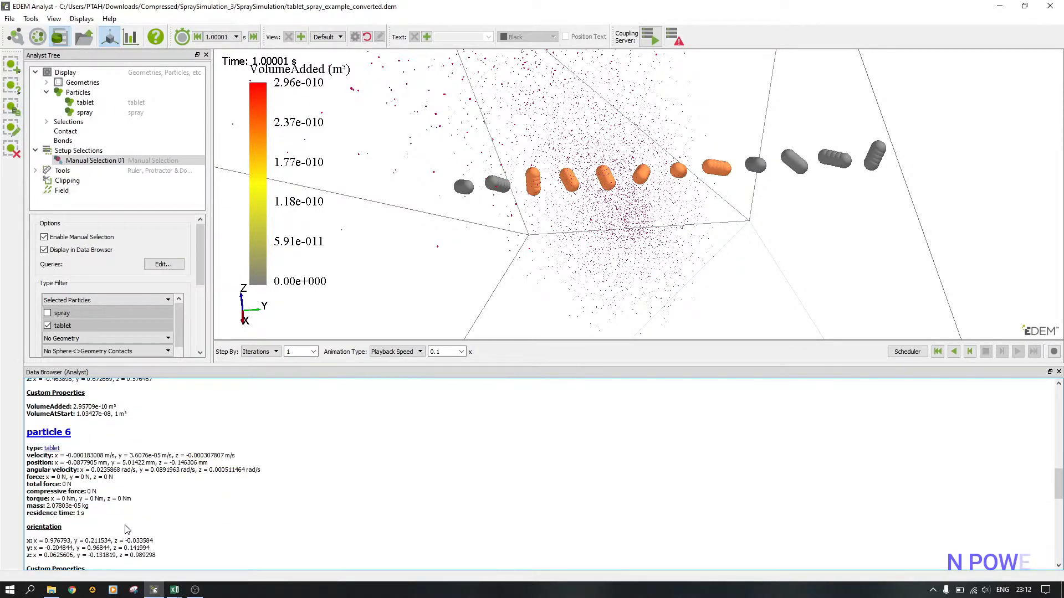
scroll(124, 525, "down", 3)
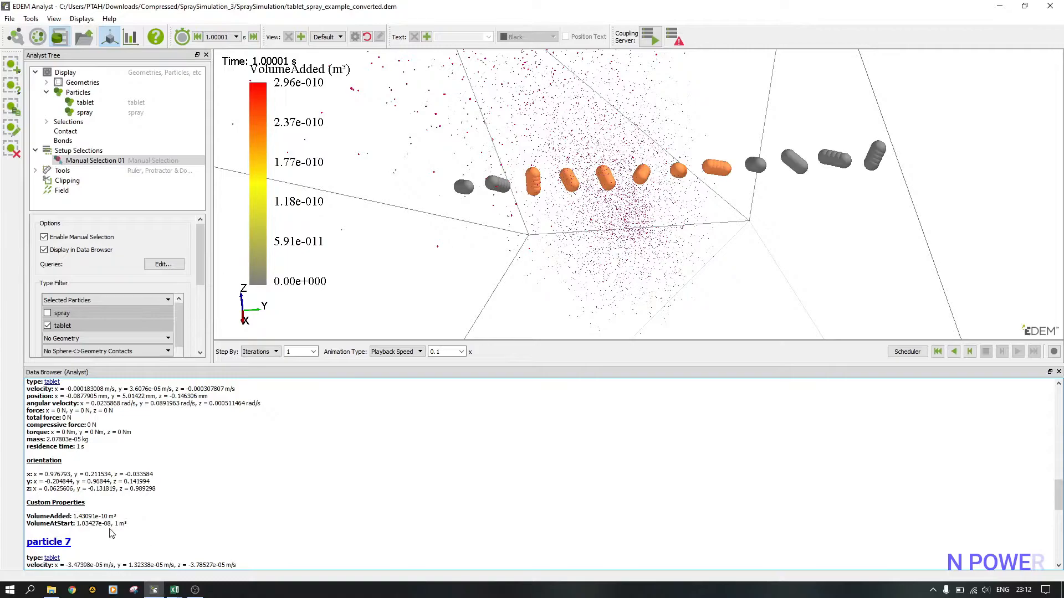
scroll(109, 532, "down", 2)
scroll(109, 526, "down", 4)
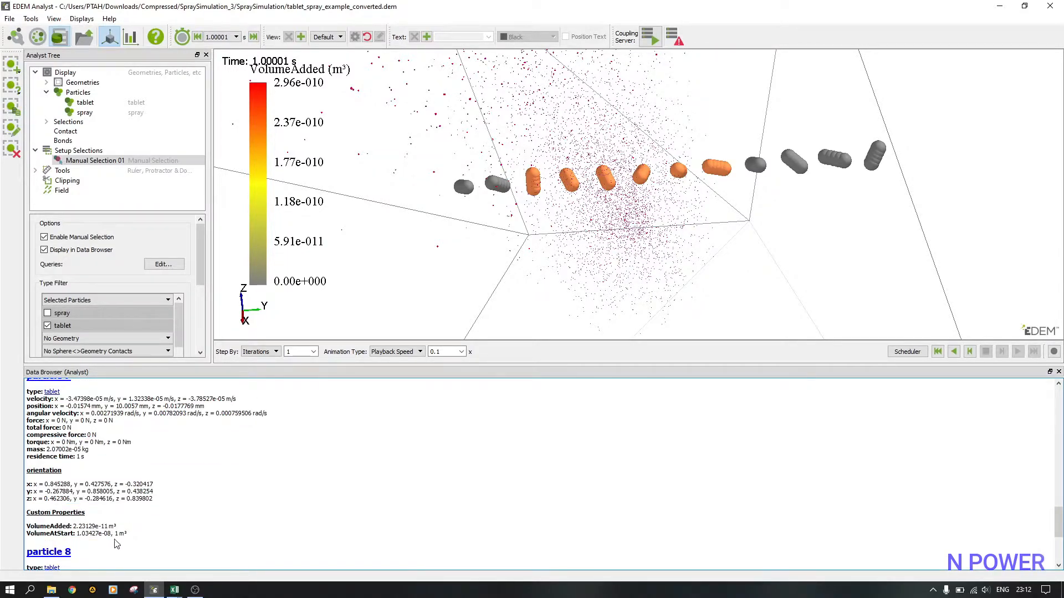
scroll(116, 543, "down", 2)
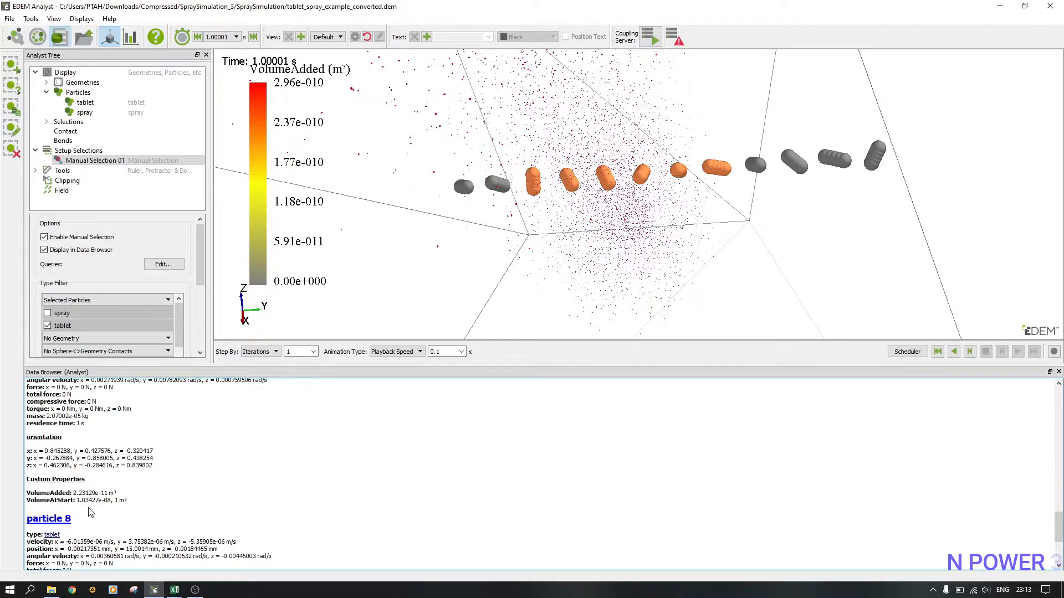
scroll(148, 516, "down", 3)
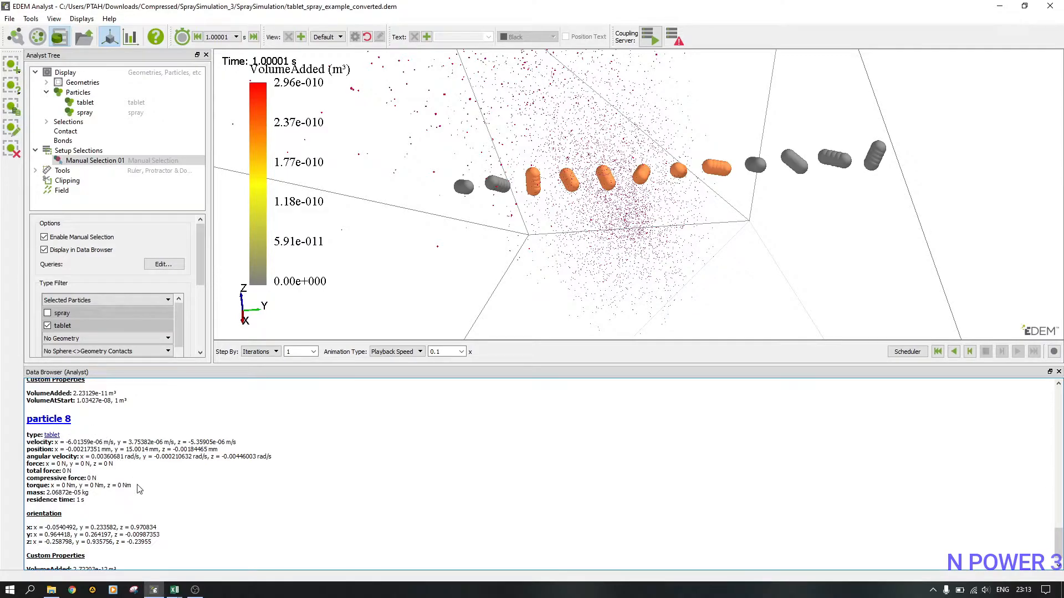
scroll(139, 488, "down", 1)
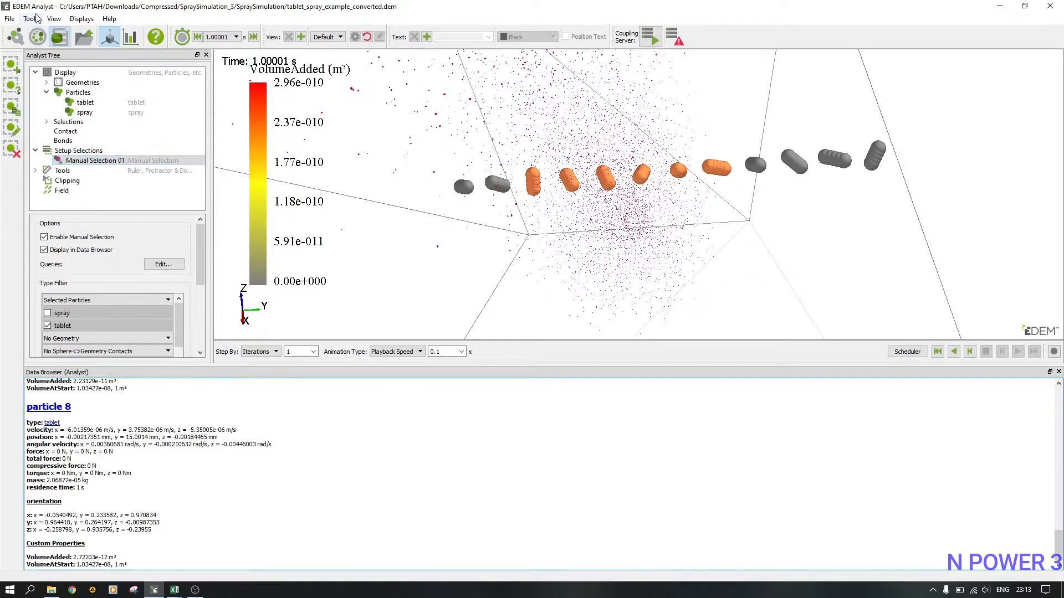
Step: Export the tablets' maximum VolumeAdded for Manual Selection 01 as results data to the file Volume added particles.csv
left_click(14, 21)
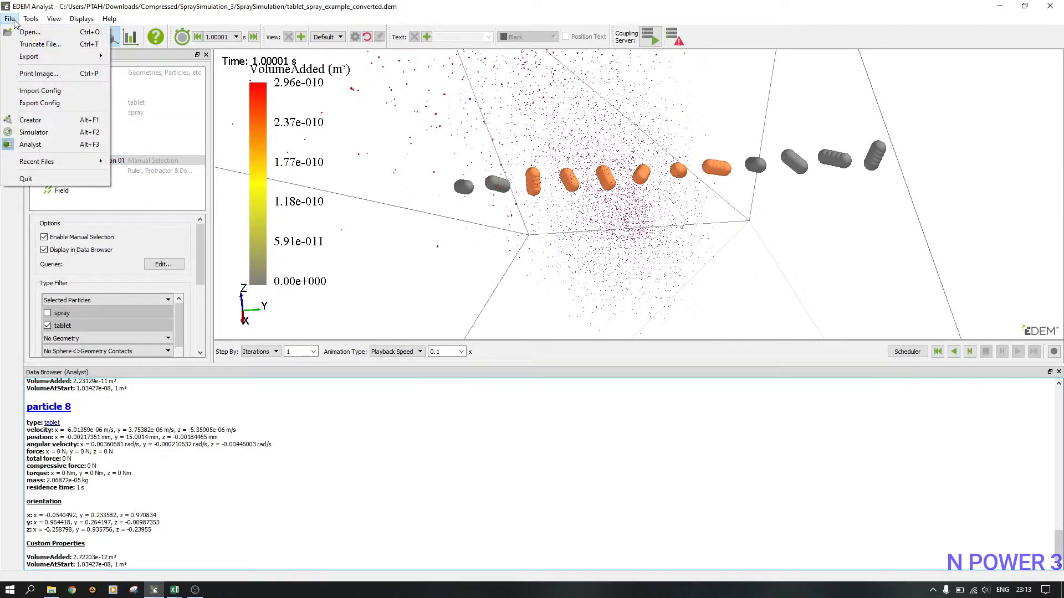
mouse_move(49, 59)
left_click(146, 70)
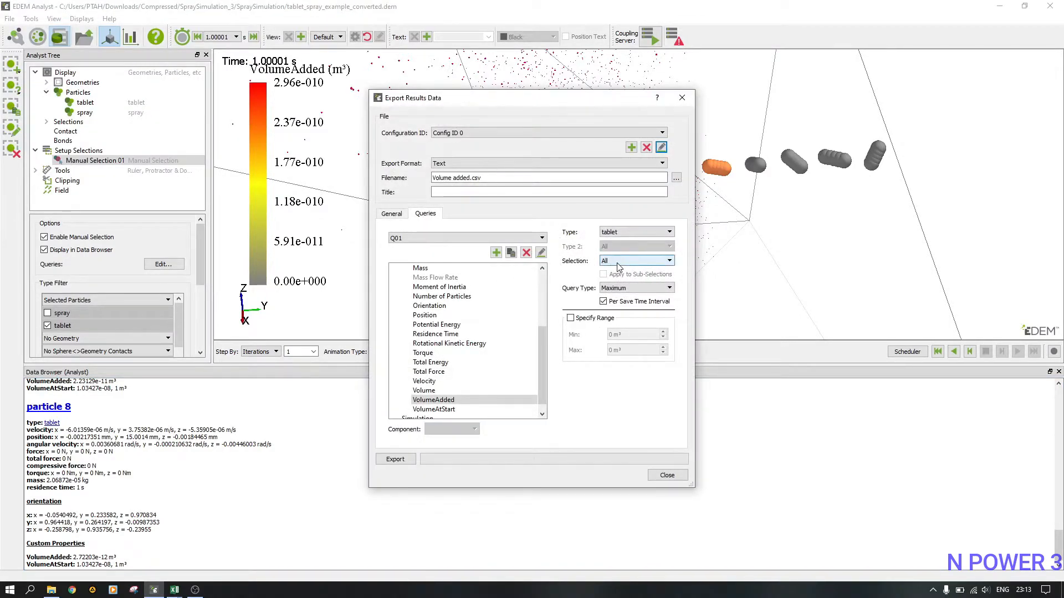
left_click(618, 261)
left_click(626, 277)
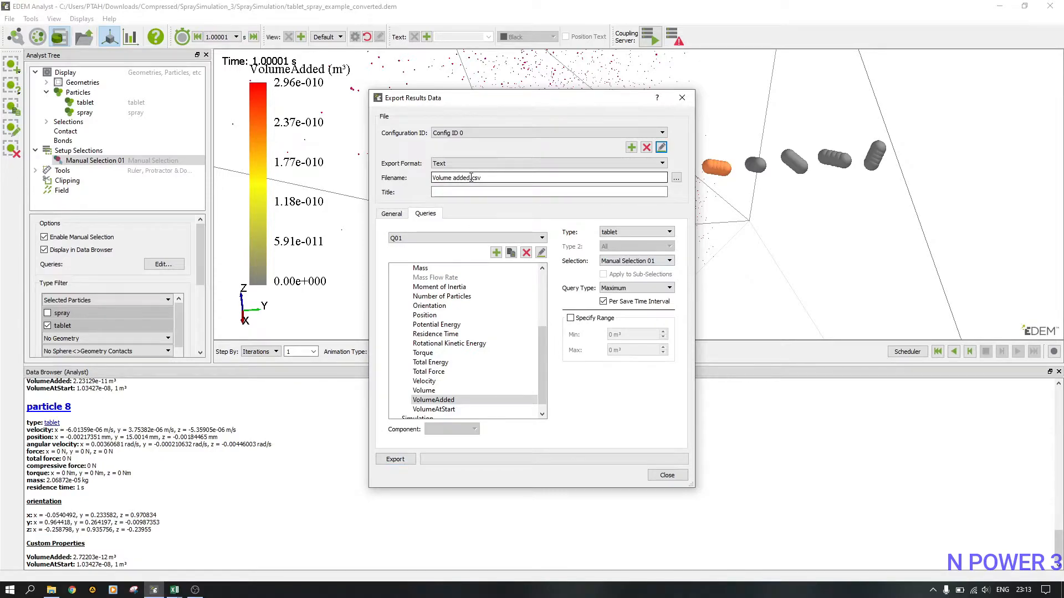
type("particles")
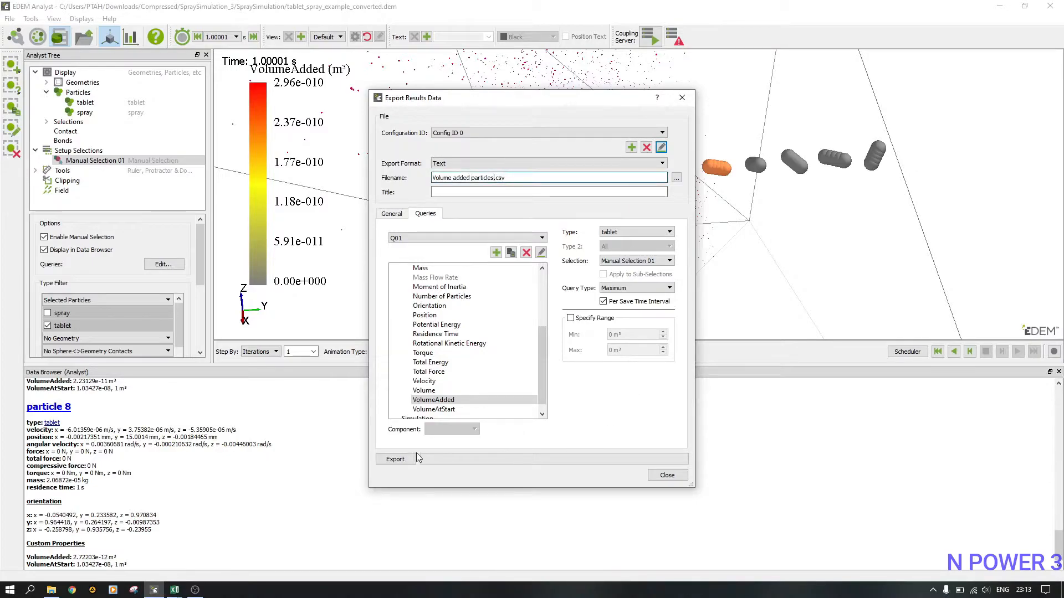
left_click(395, 460)
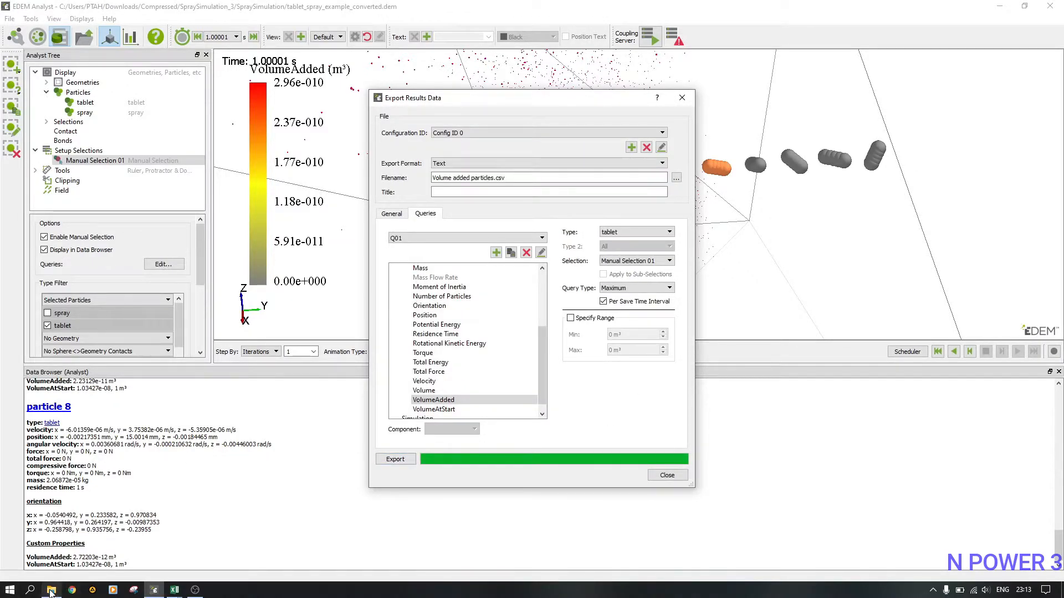
Step: Open the exported Volume added particles file from the SpraySimulation folder in Excel and review its VolumeAdded values over time
mouse_move(51, 592)
left_click(55, 549)
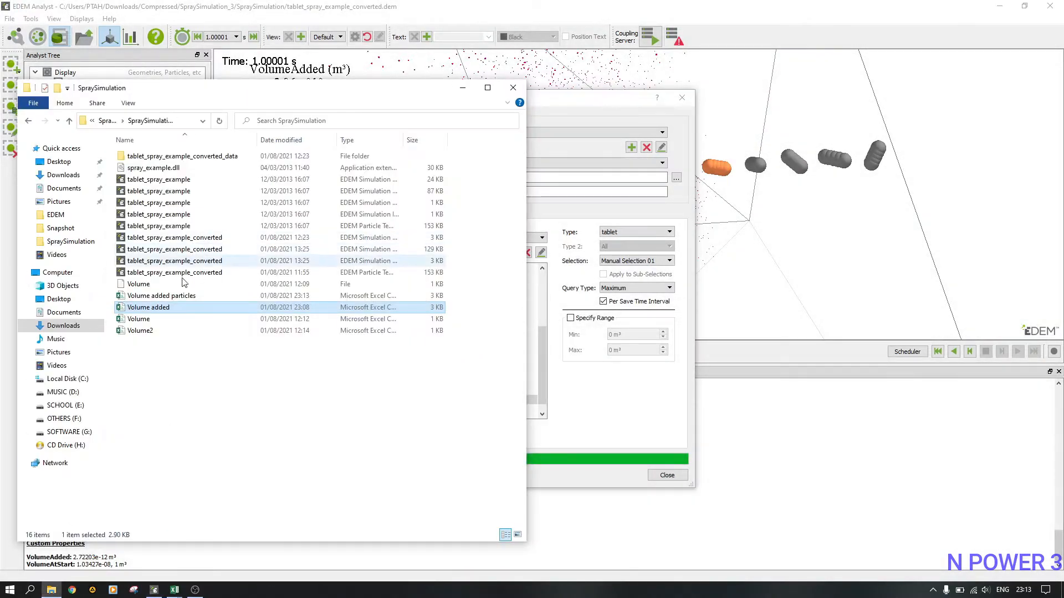
double_click(180, 296)
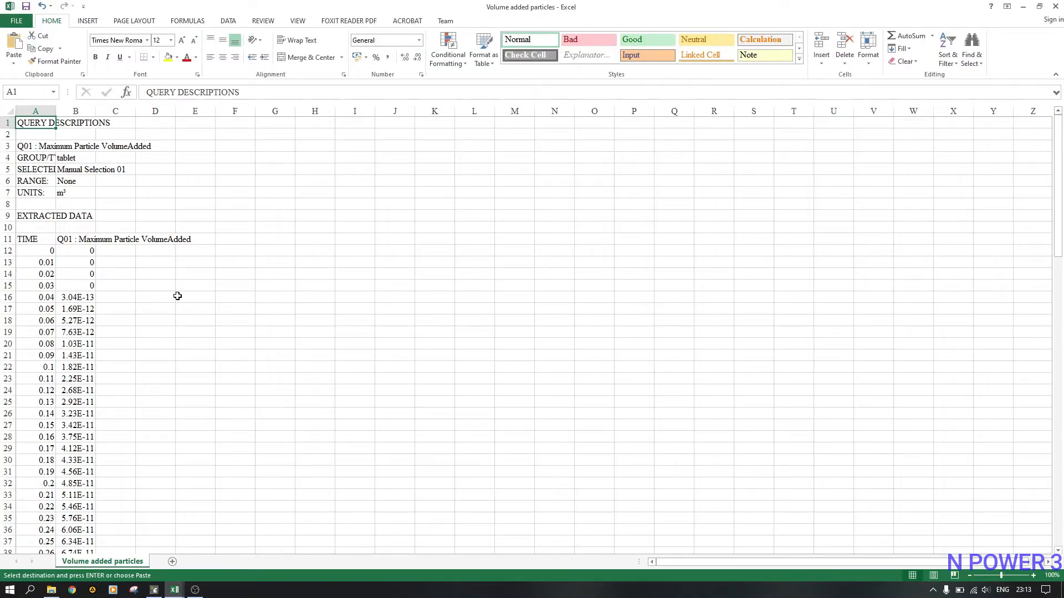
scroll(172, 296, "down", 20)
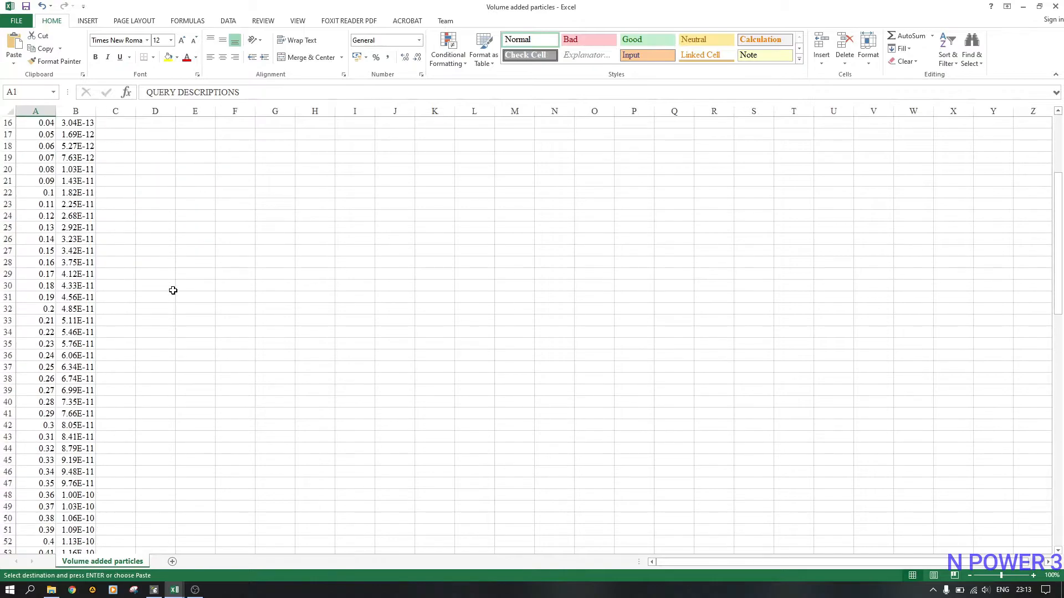
scroll(173, 291, "down", 8)
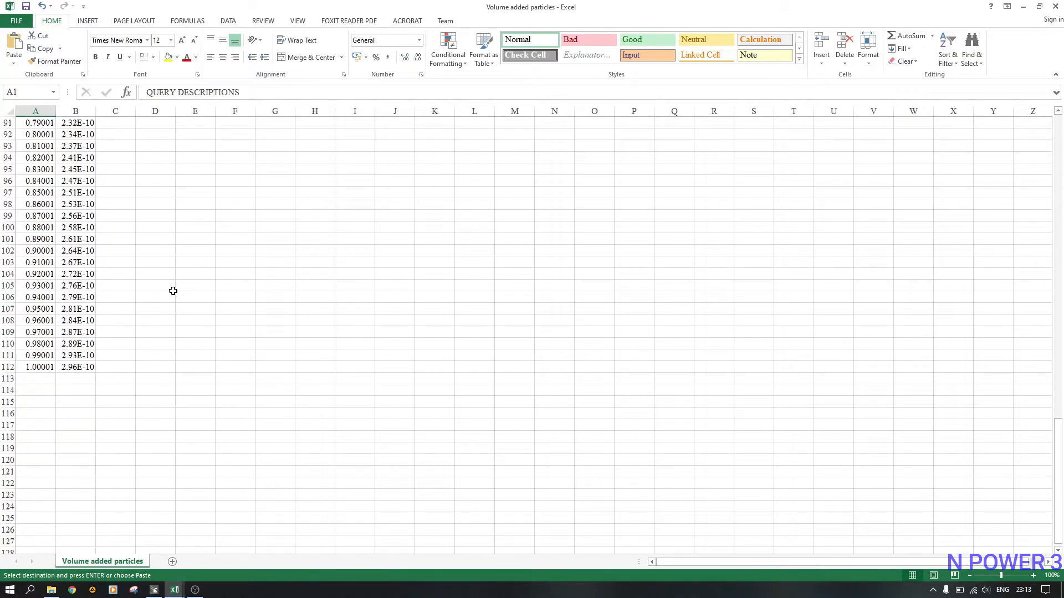
scroll(173, 290, "up", 20)
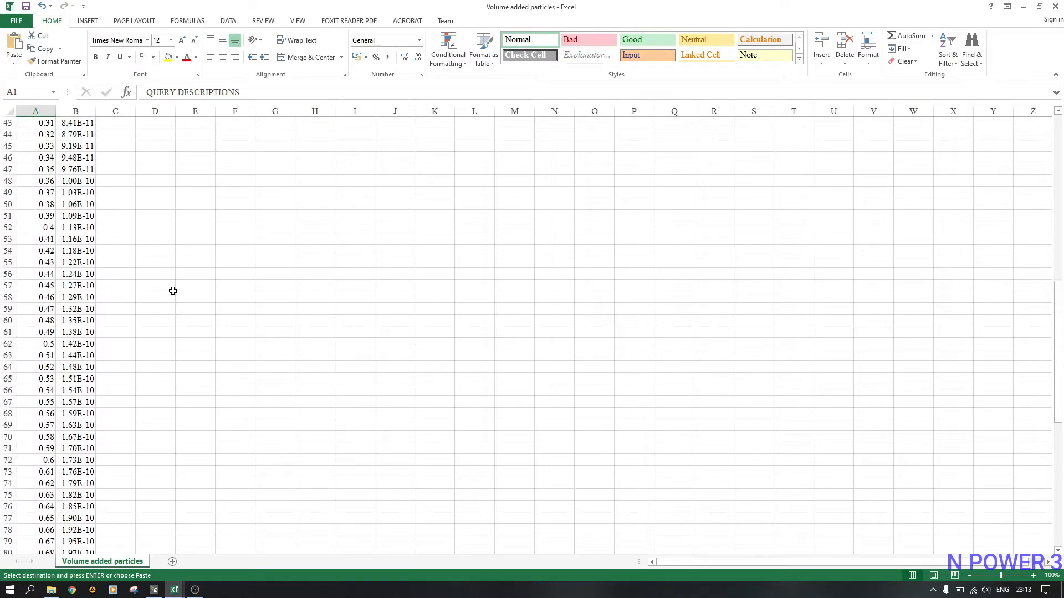
scroll(173, 290, "up", 8)
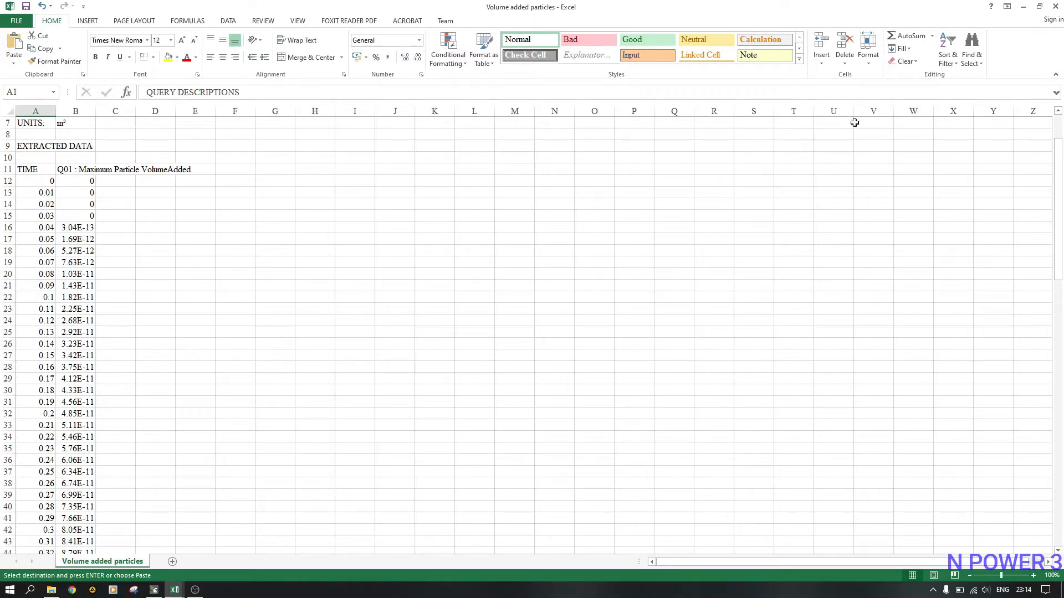
Step: Close all Excel workbooks without saving changes or keeping the clipboard contents, and close the results export dialog in EDEM Analyst
left_click(1053, 7)
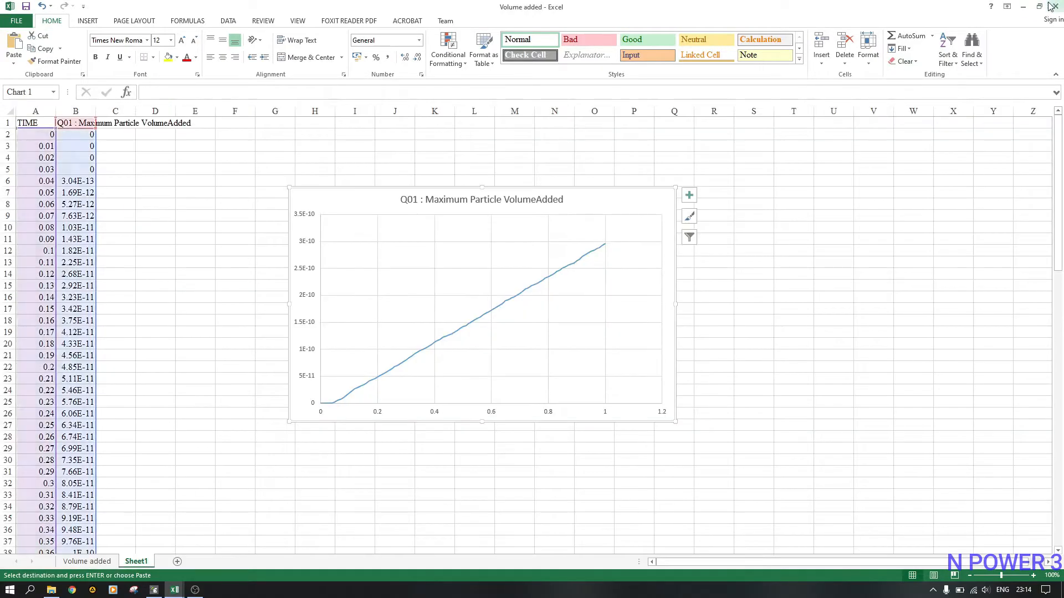
left_click(1055, 6)
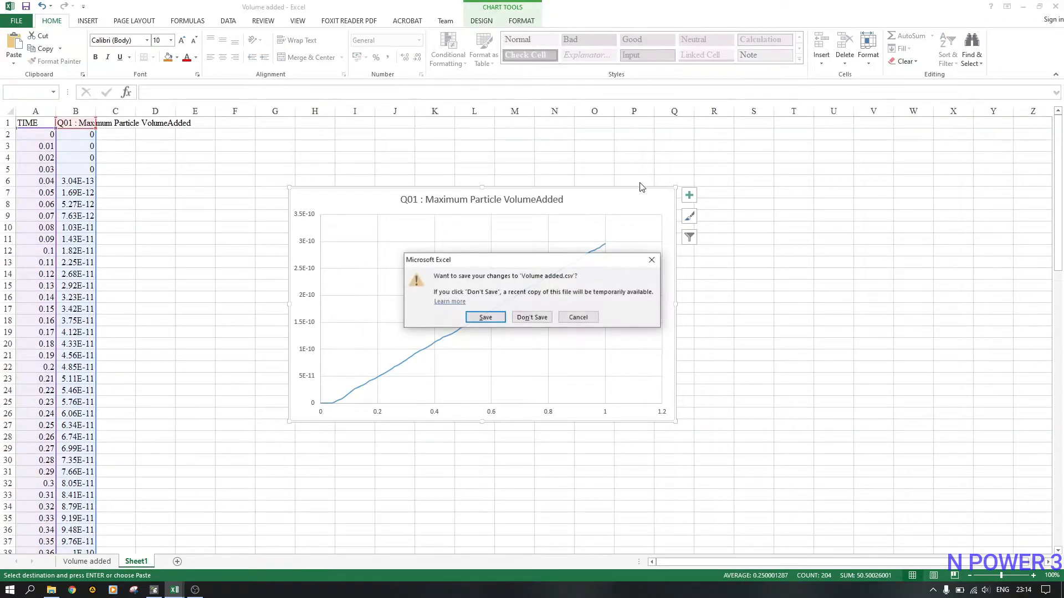
left_click(527, 322)
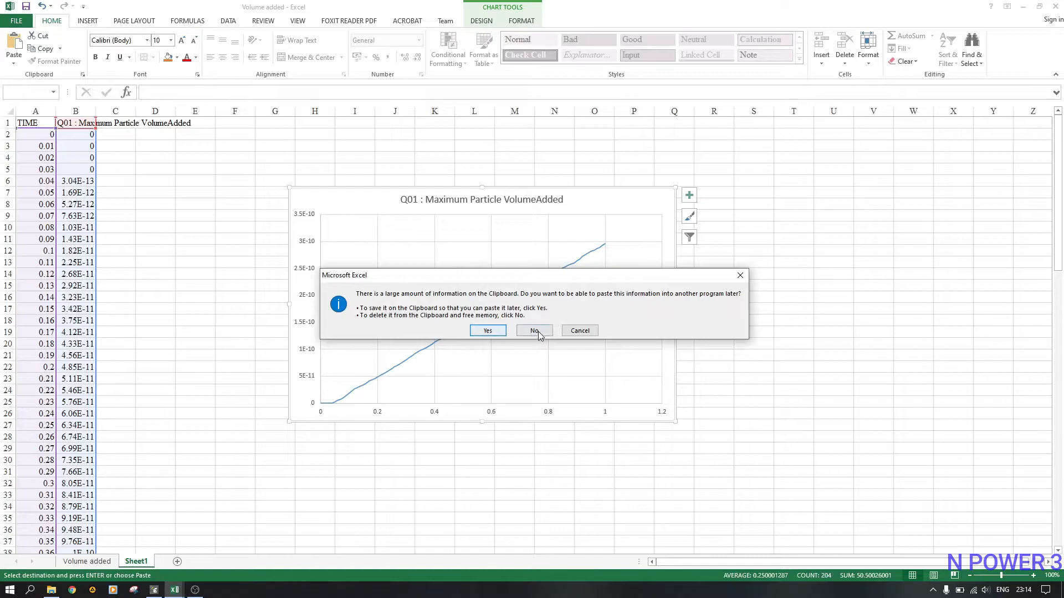
left_click(535, 332)
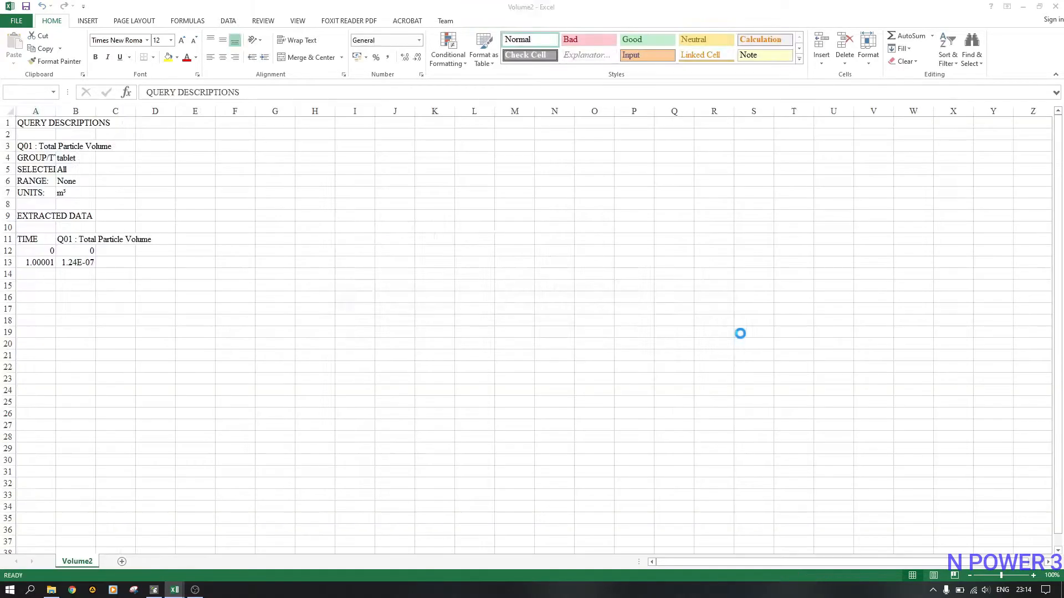
left_click(1055, 7)
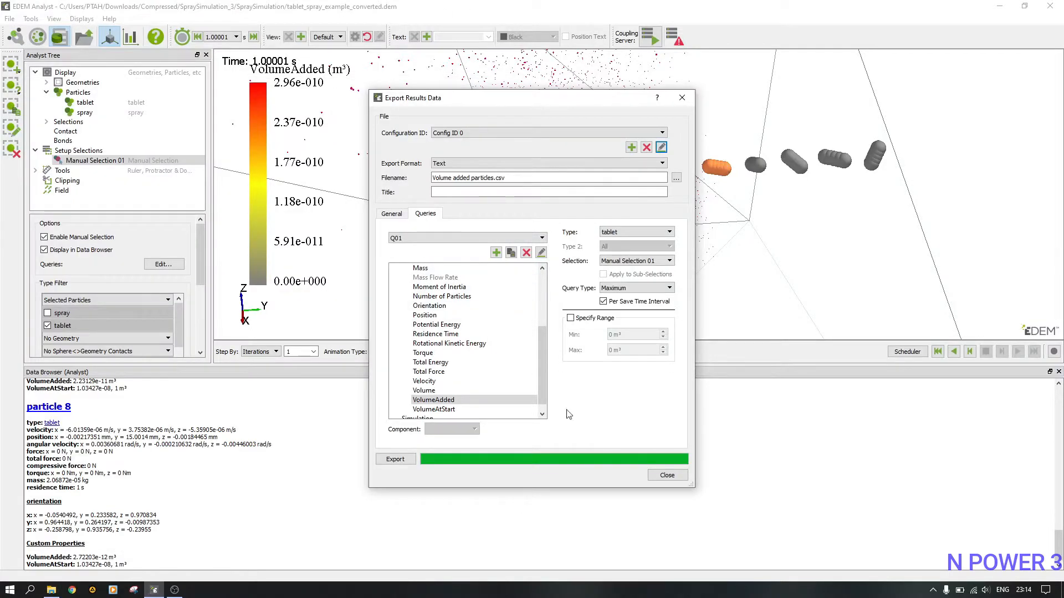
left_click(666, 475)
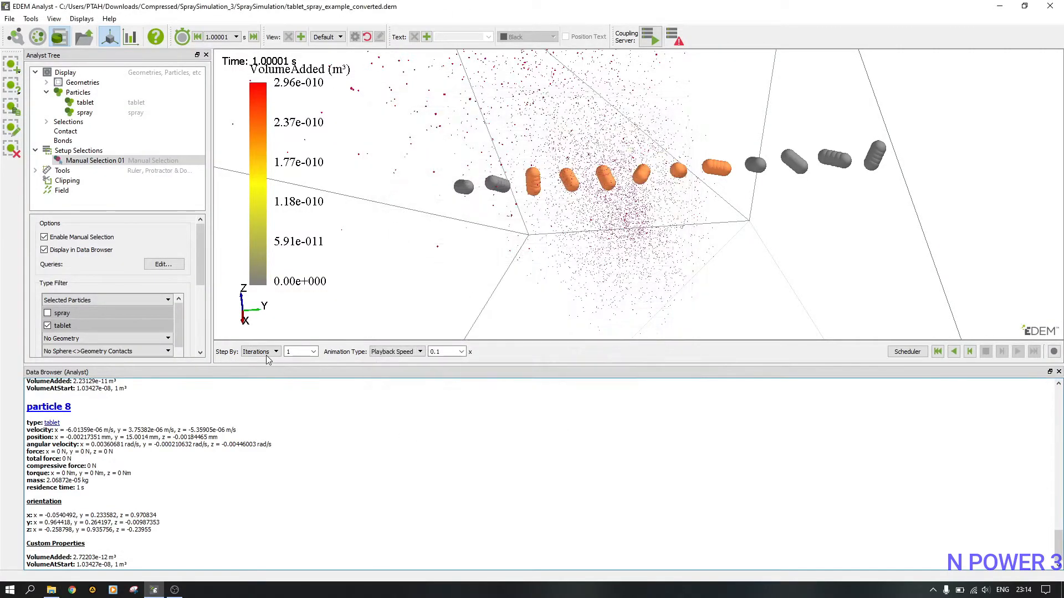
Step: Delete Manual Selection 01 from Setup Selections
left_click(101, 161)
right_click(101, 161)
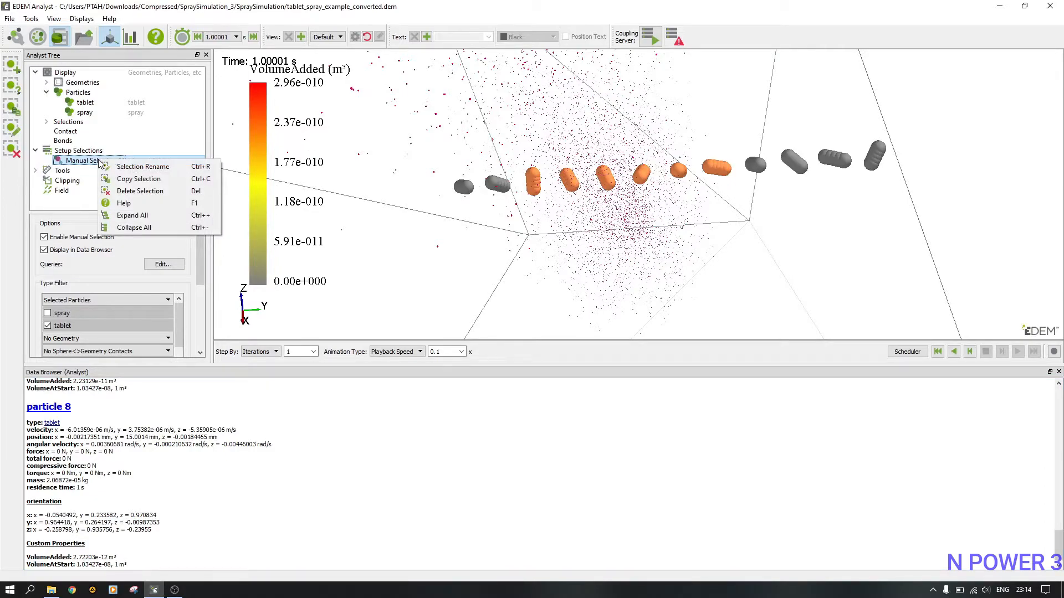
left_click(125, 191)
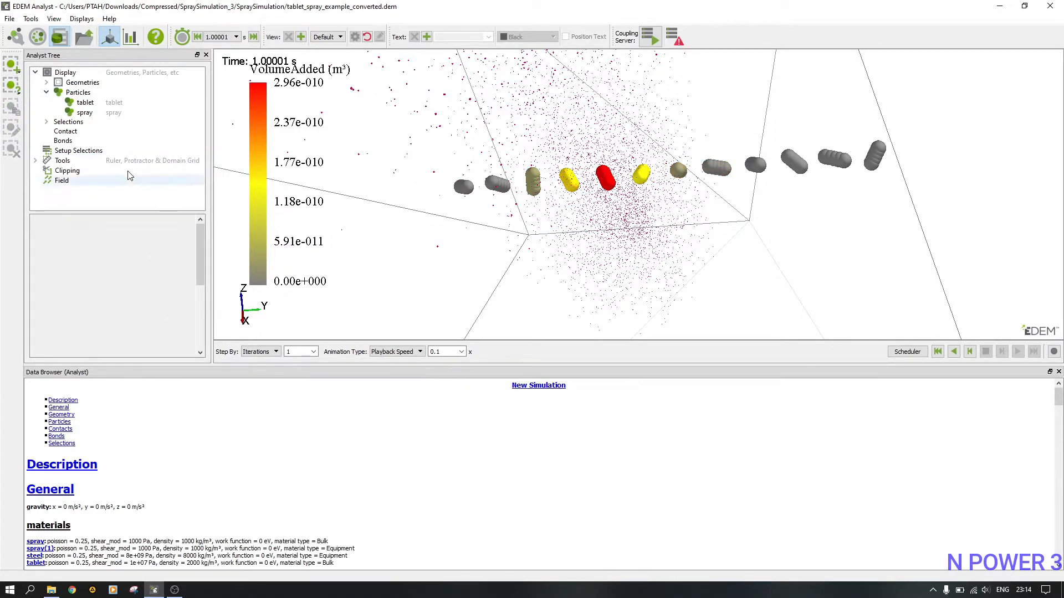
Step: Add a manual selection under Setup Selections and rename it "Particle 3 selection"
right_click(77, 155)
mouse_move(177, 159)
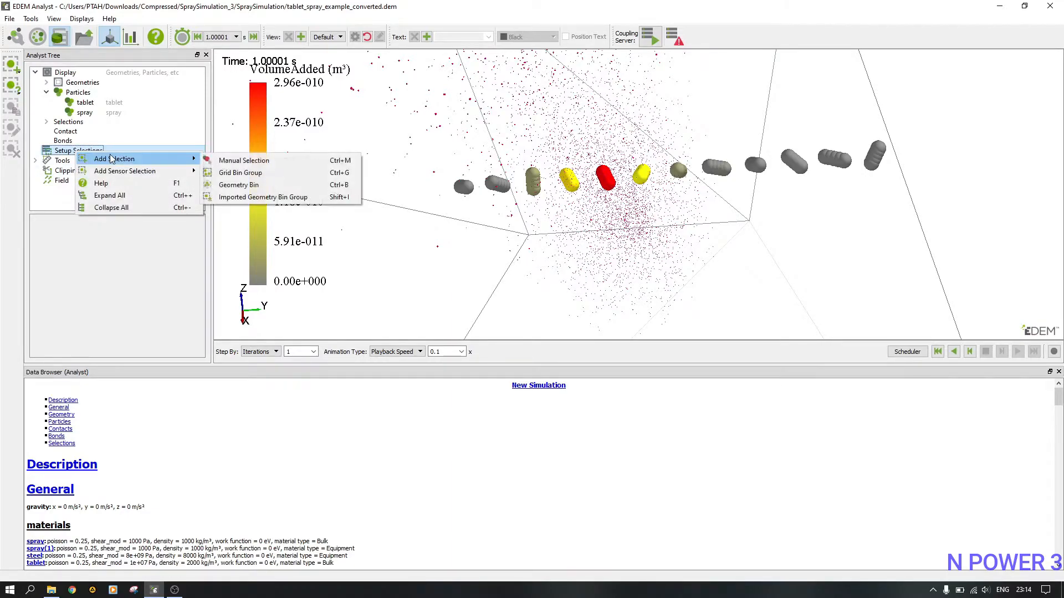
left_click(232, 161)
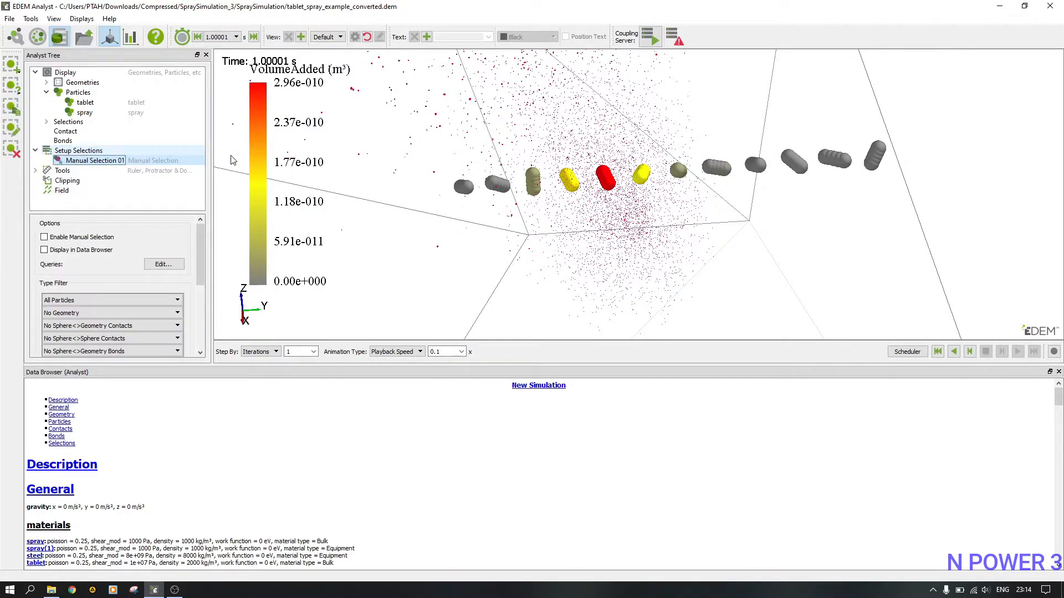
right_click(104, 163)
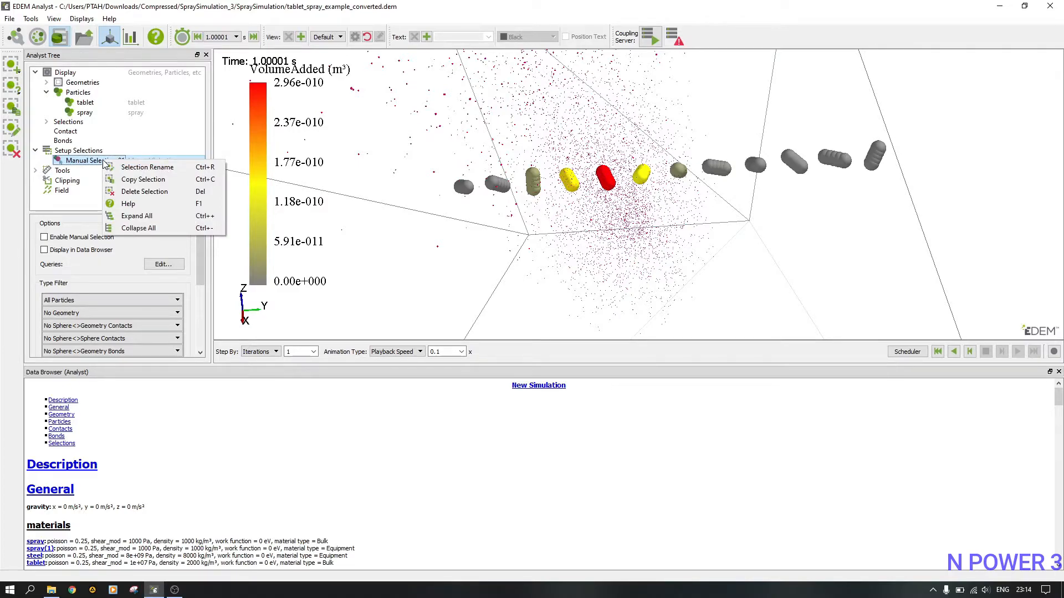
left_click(133, 168)
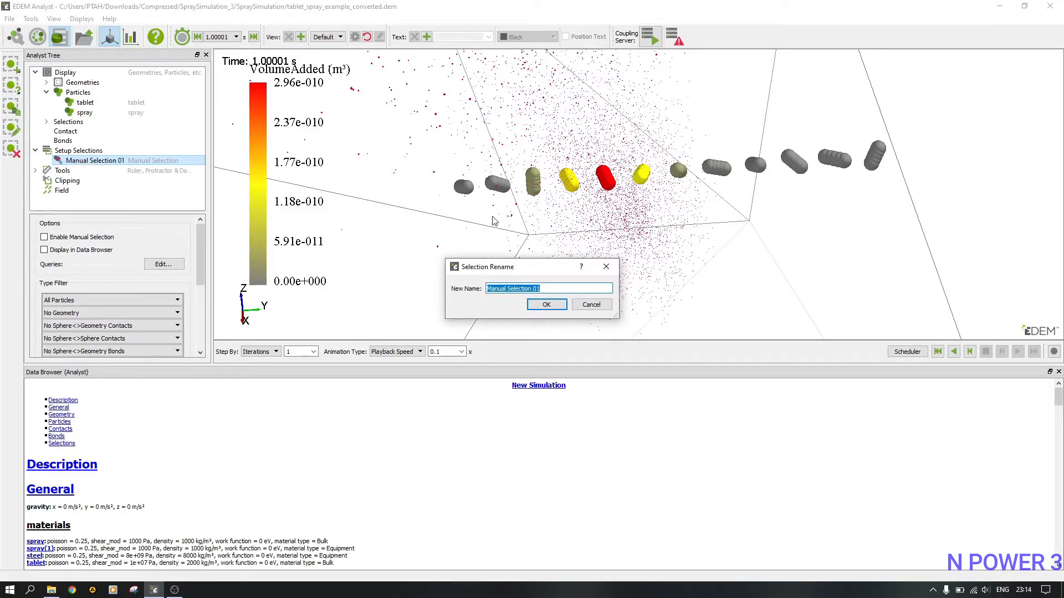
type("Particle")
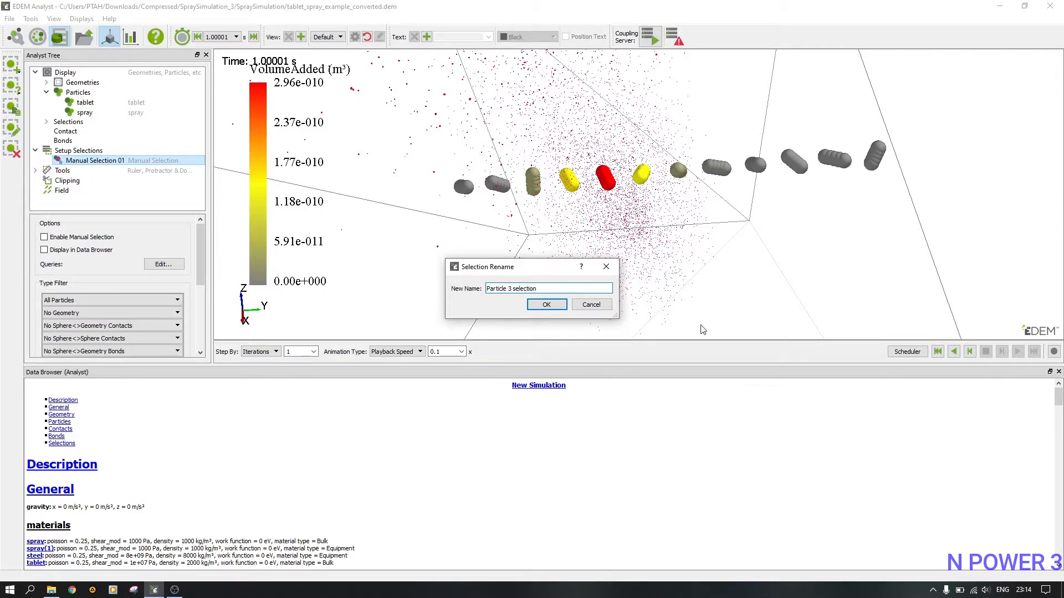
left_click(540, 305)
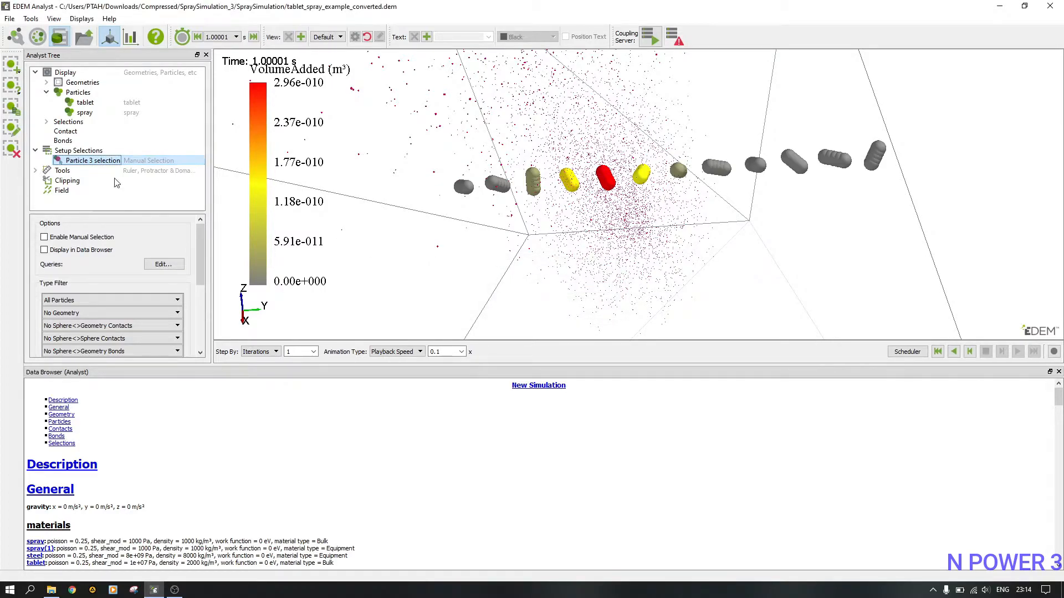
Step: Enable Particle 3 selection with Data Browser display, filter its particles to tablet only, and select the third tablet in the row
left_click(69, 237)
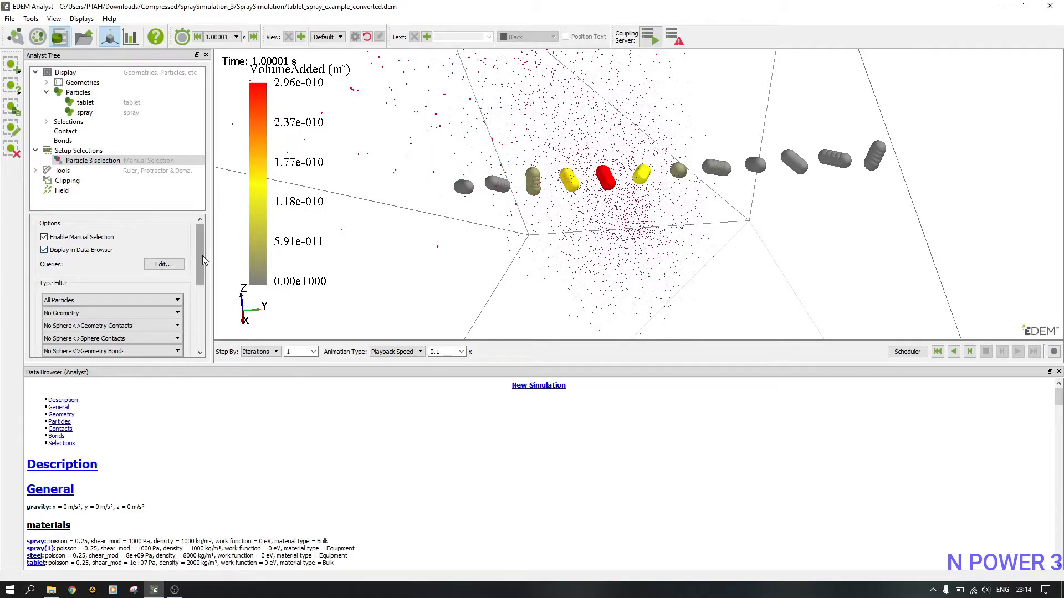
left_click(138, 300)
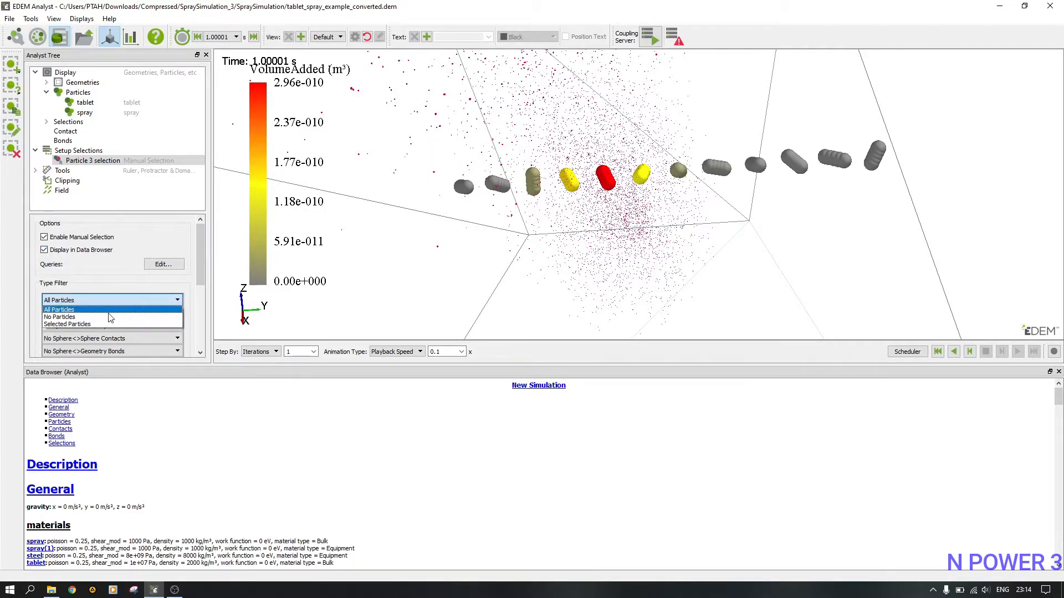
left_click(95, 324)
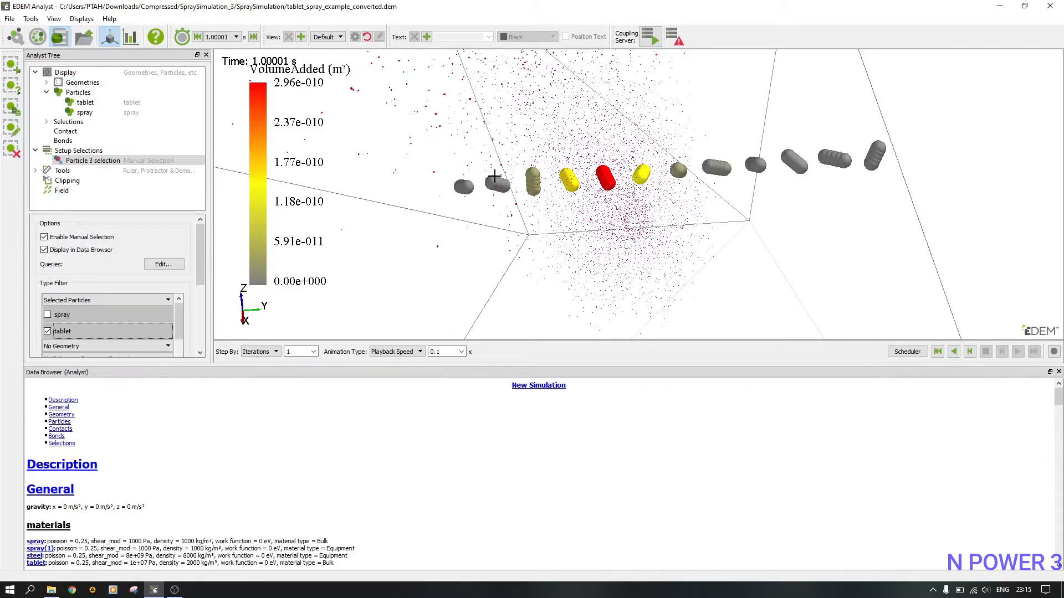
left_click_drag(521, 160, 543, 202)
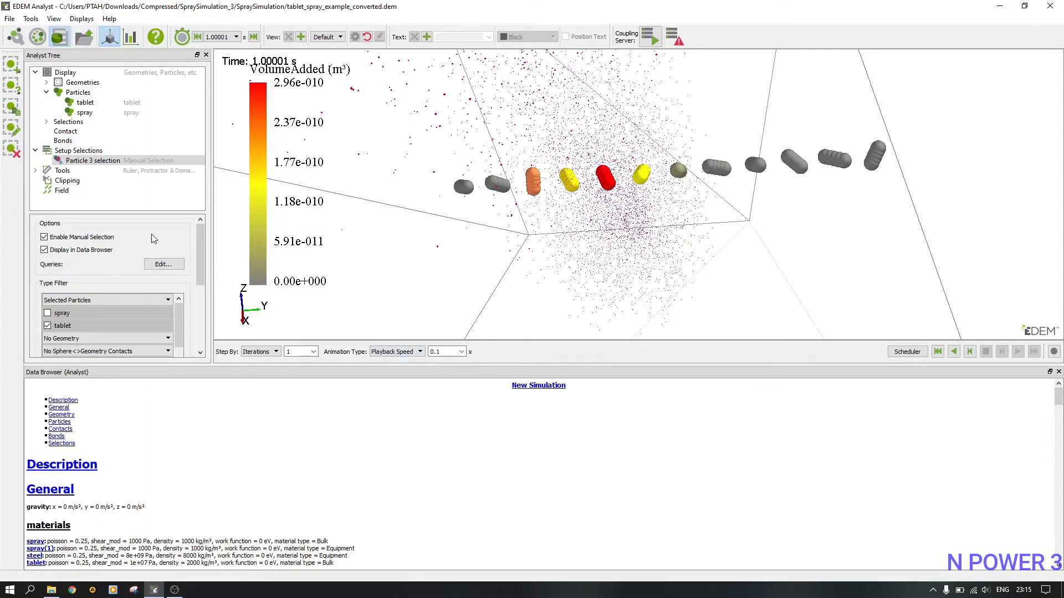
Step: Add another manual selection under Setup Selections and rename it "Particle 4 selection"
right_click(67, 154)
mouse_move(161, 158)
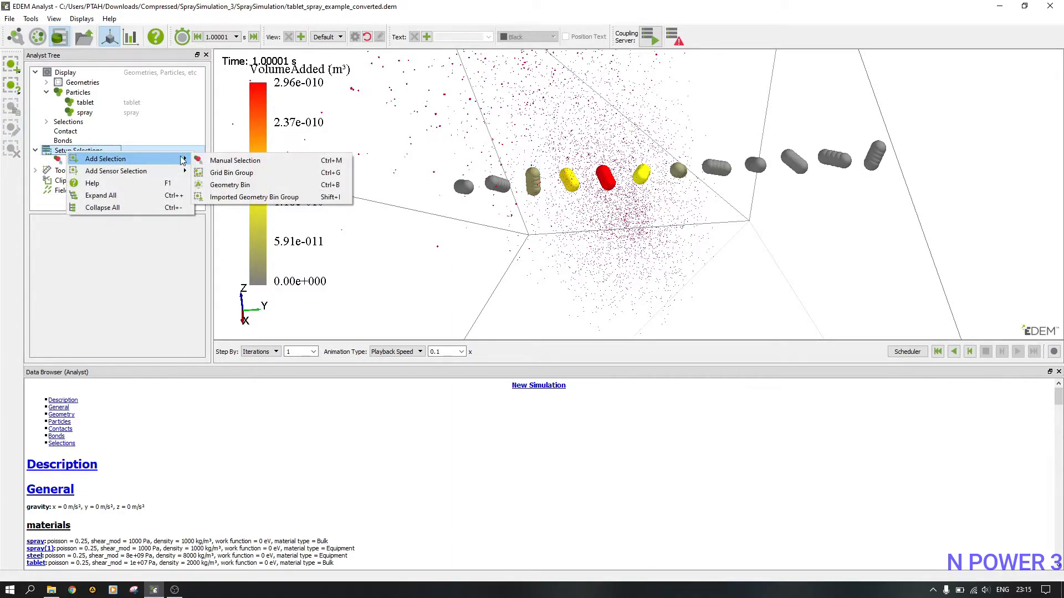
left_click(232, 161)
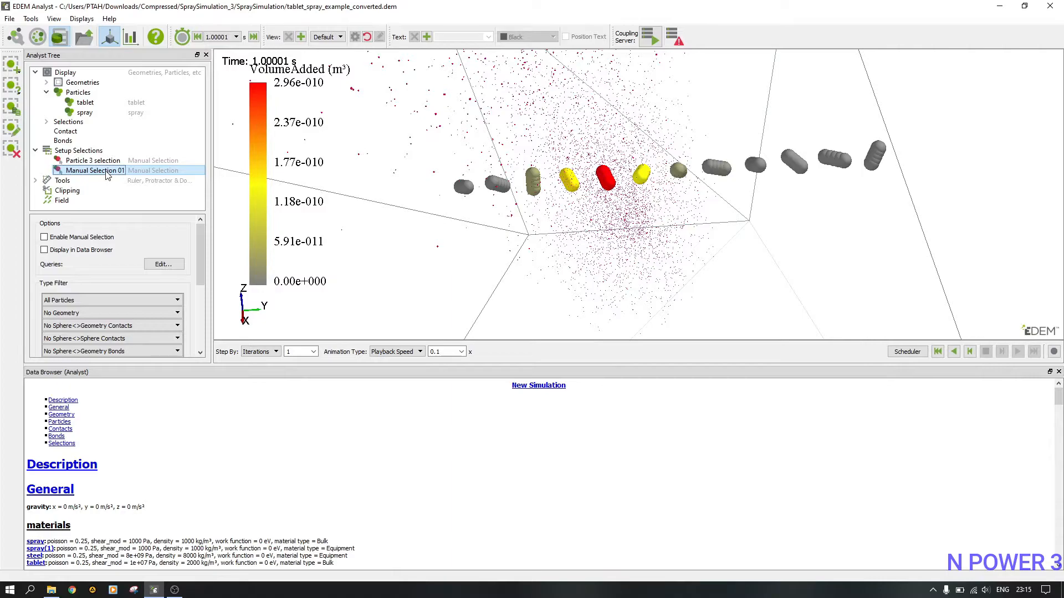
right_click(107, 175)
left_click(139, 177)
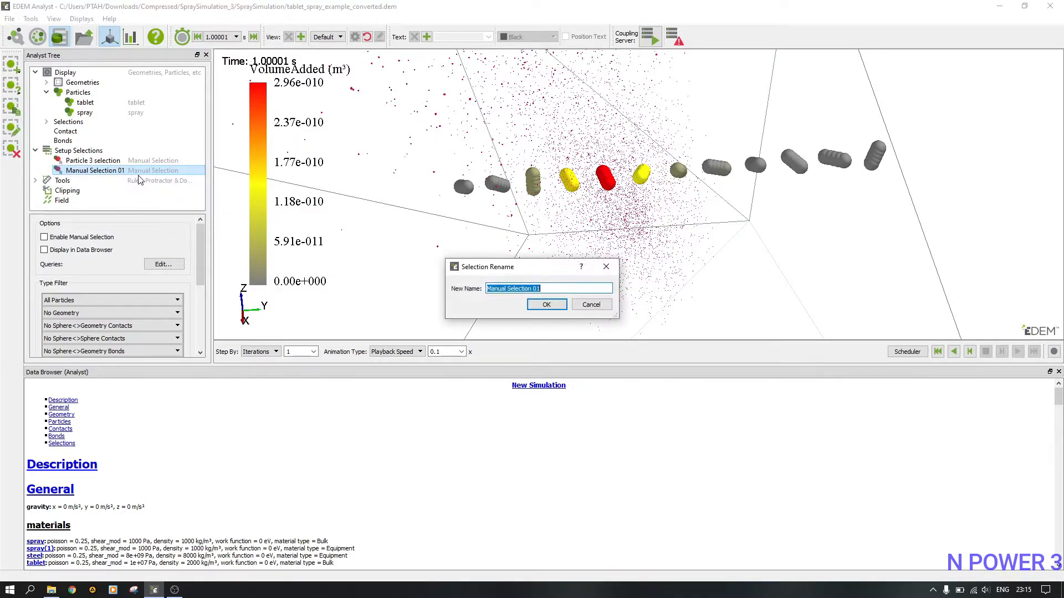
type("Particle")
left_click(556, 307)
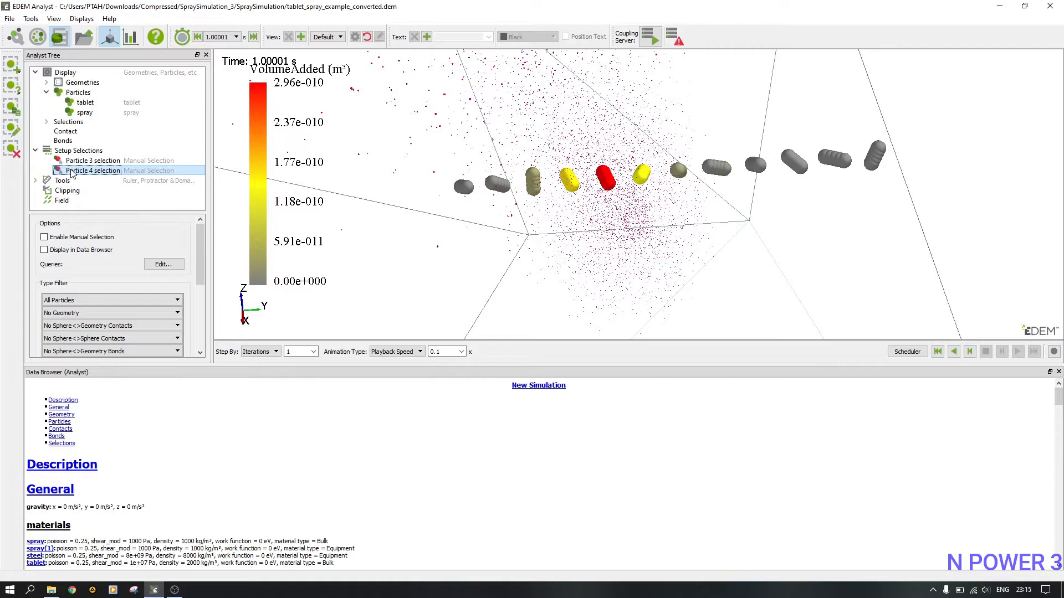
Step: Enable Particle 4 selection with Data Browser display, filter its particles to tablet only, and select the fourth tablet in the row
left_click(66, 237)
left_click(66, 251)
left_click(97, 300)
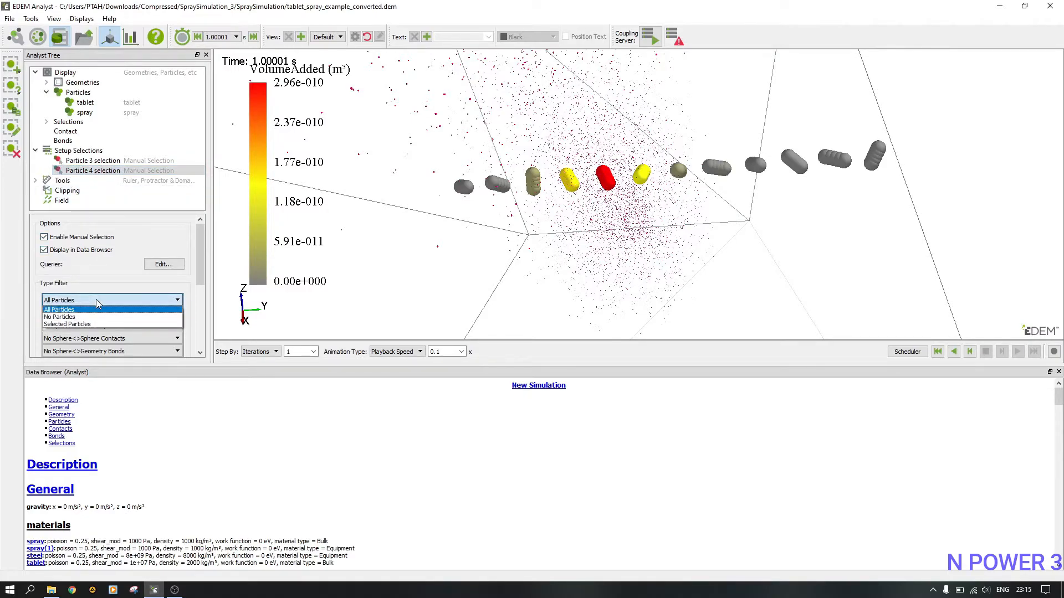
left_click(87, 324)
left_click(47, 331)
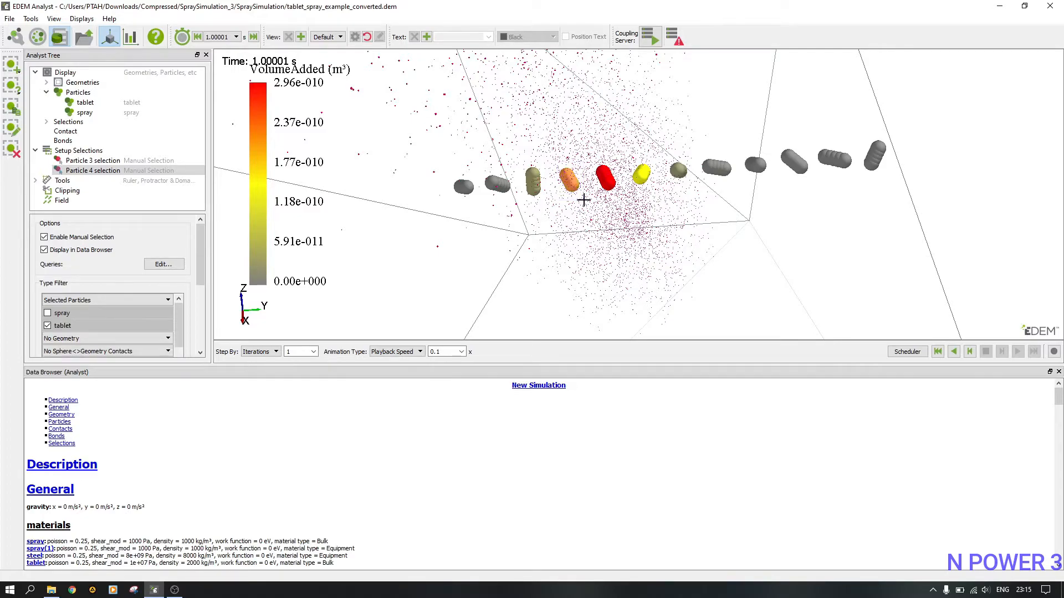
Step: Compare which tablet is highlighted for Particle 3 selection and for Particle 4 selection
left_click(160, 162)
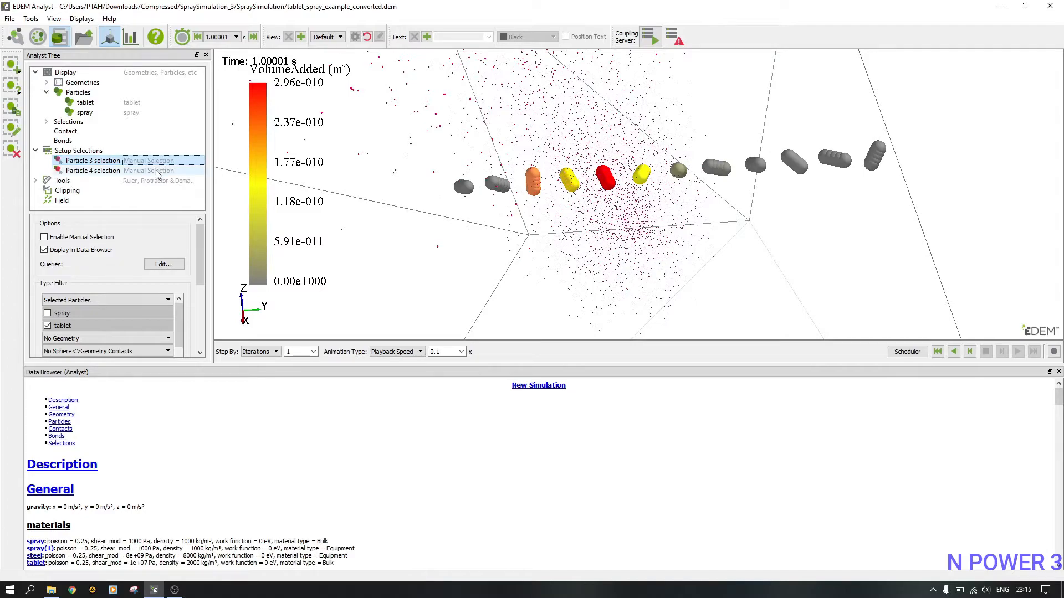
left_click(158, 171)
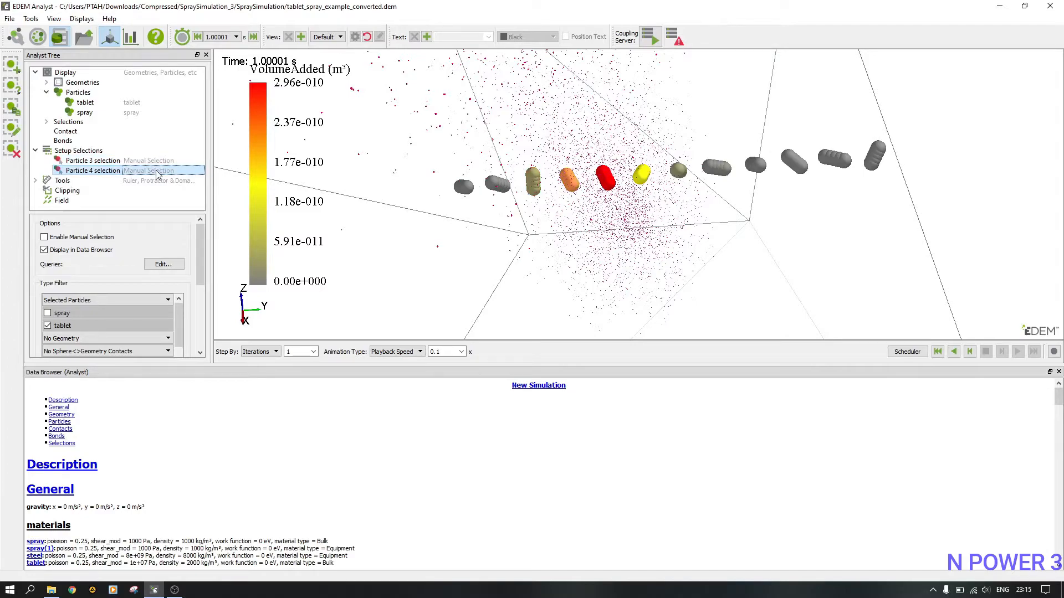
left_click(143, 160)
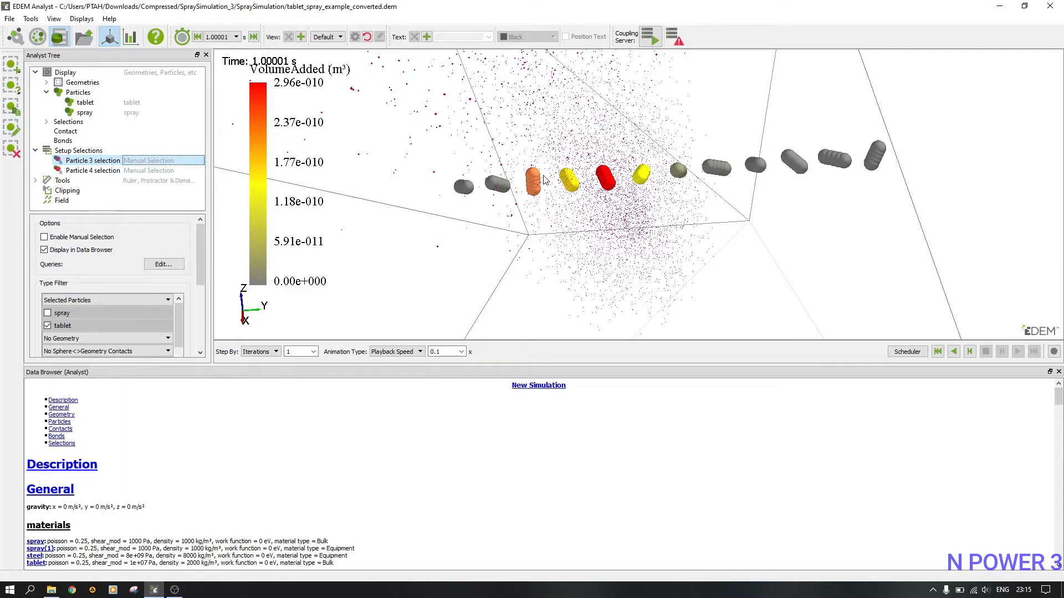
left_click(155, 171)
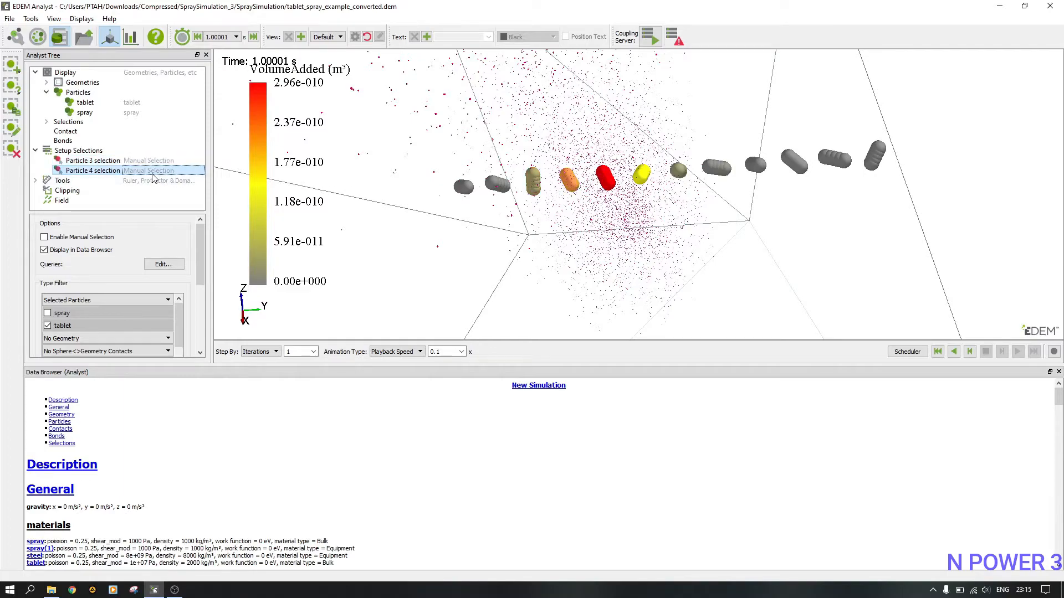
left_click(174, 590)
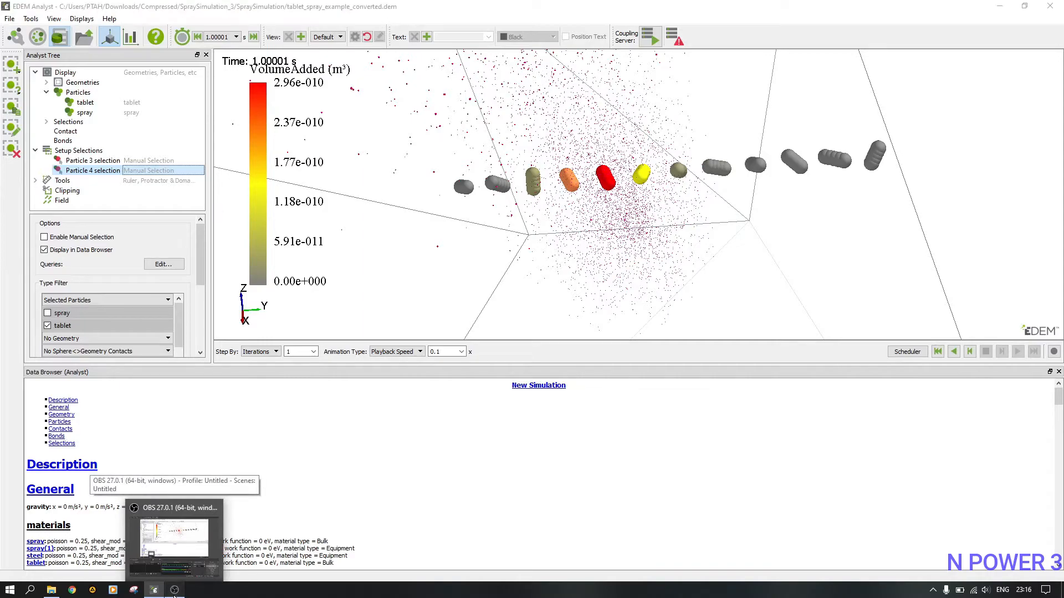
left_click(174, 591)
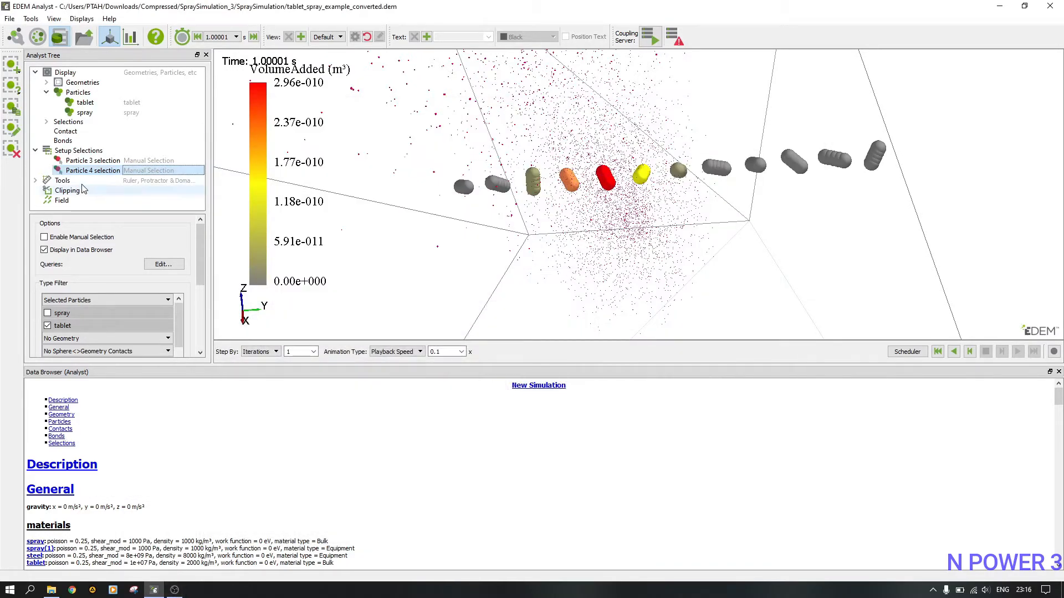
Step: Add a third manual selection under Setup Selections and rename it "Particle 5 selection"
left_click(83, 151)
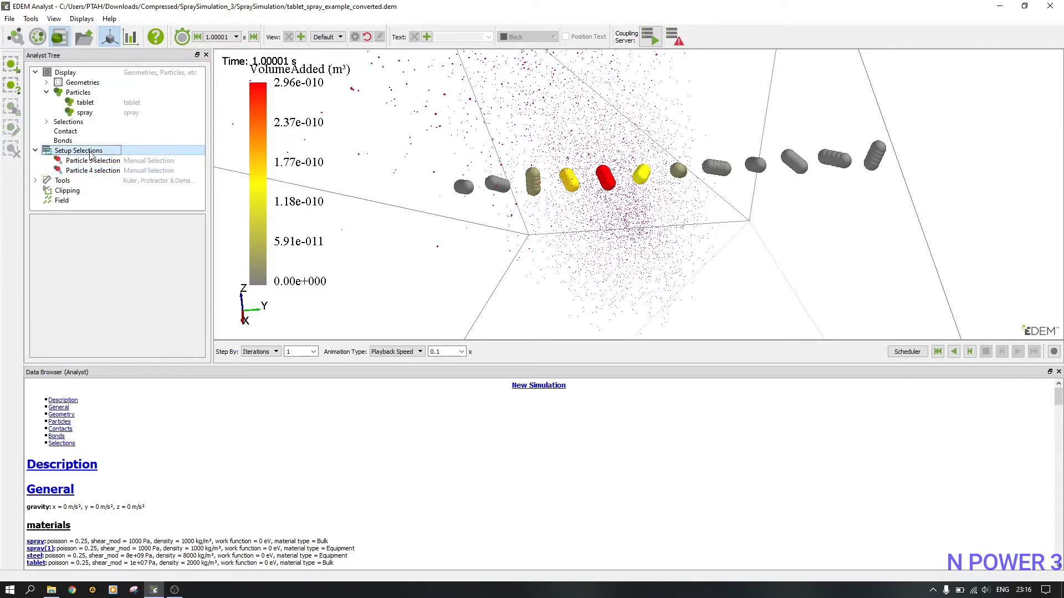
right_click(91, 152)
mouse_move(128, 160)
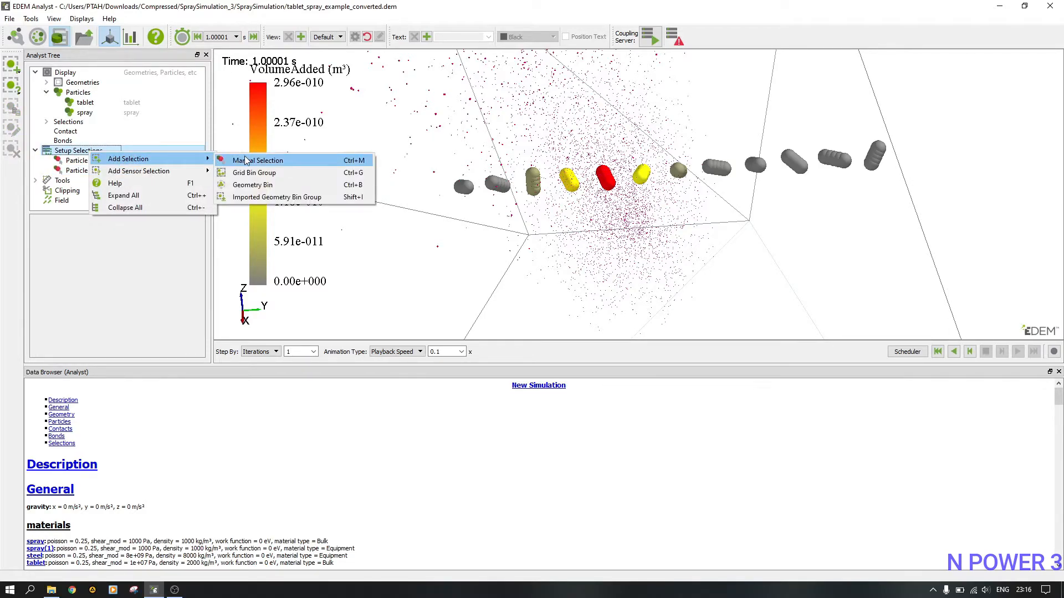
left_click(248, 160)
right_click(114, 180)
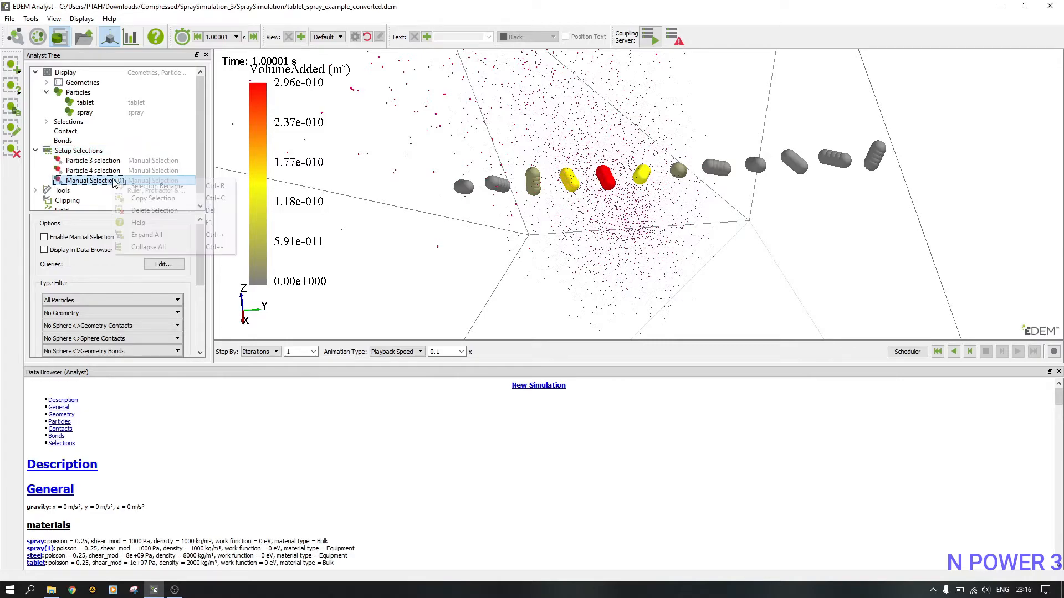
left_click(158, 187)
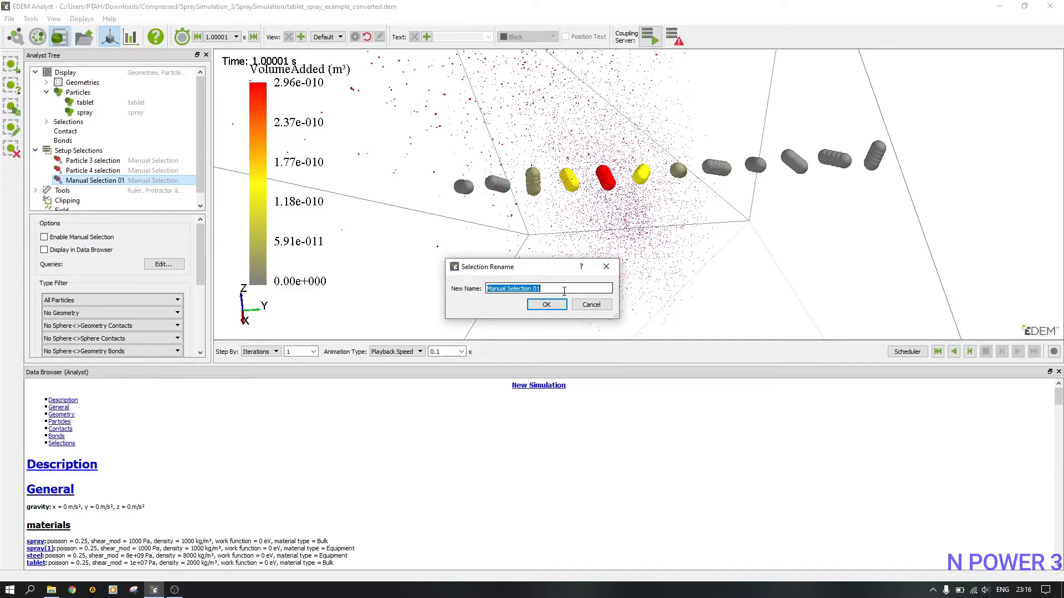
type("Particle")
left_click(547, 305)
Step: Enable Particle 5 selection with Data Browser display, filter its particles to tablet only, and select the fifth tablet in the row
left_click(60, 239)
left_click(56, 252)
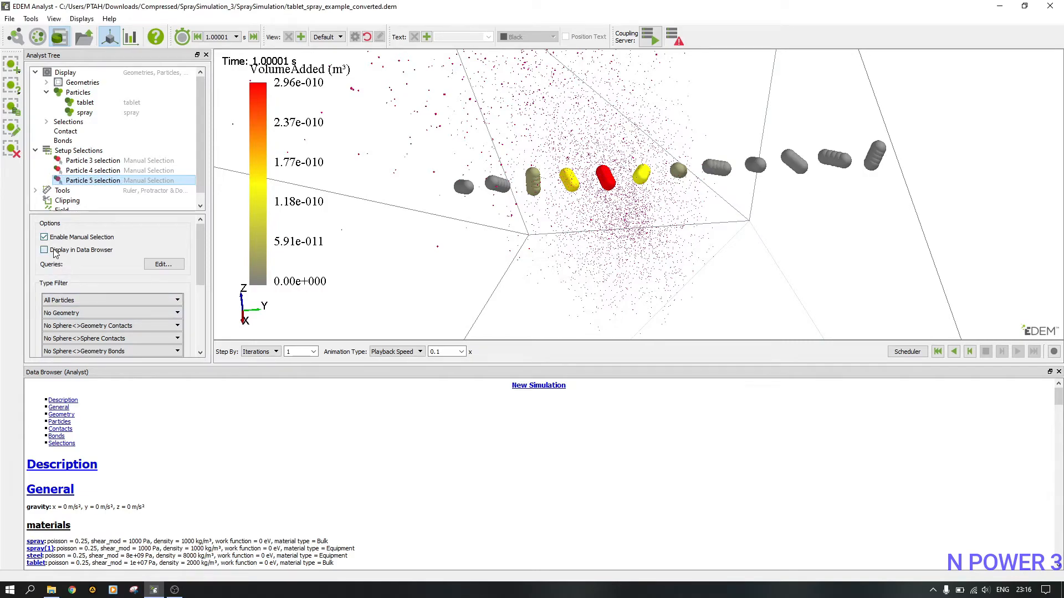
left_click(77, 300)
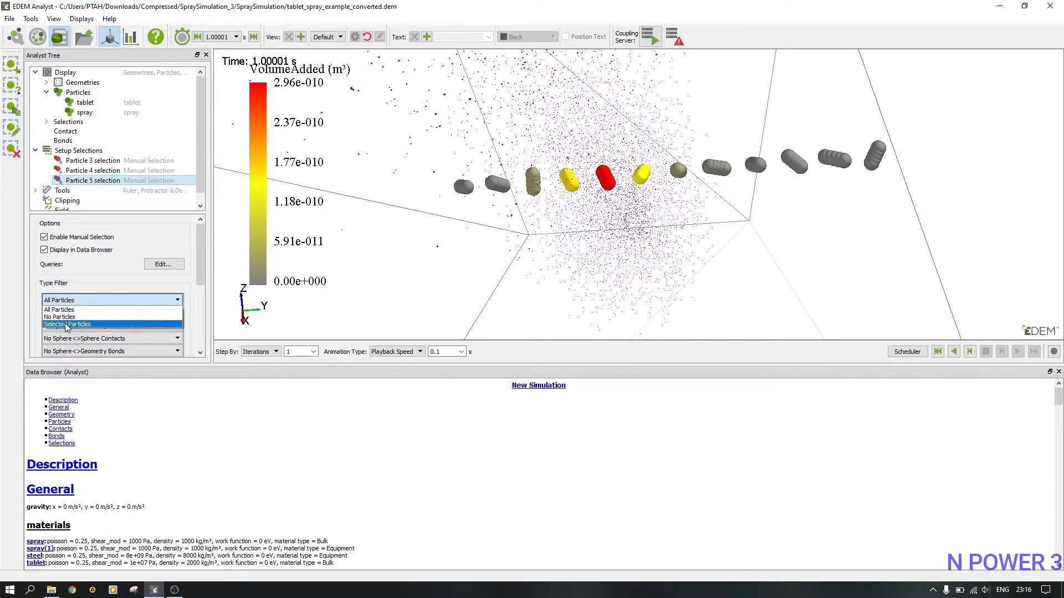
left_click(67, 318)
left_click(47, 331)
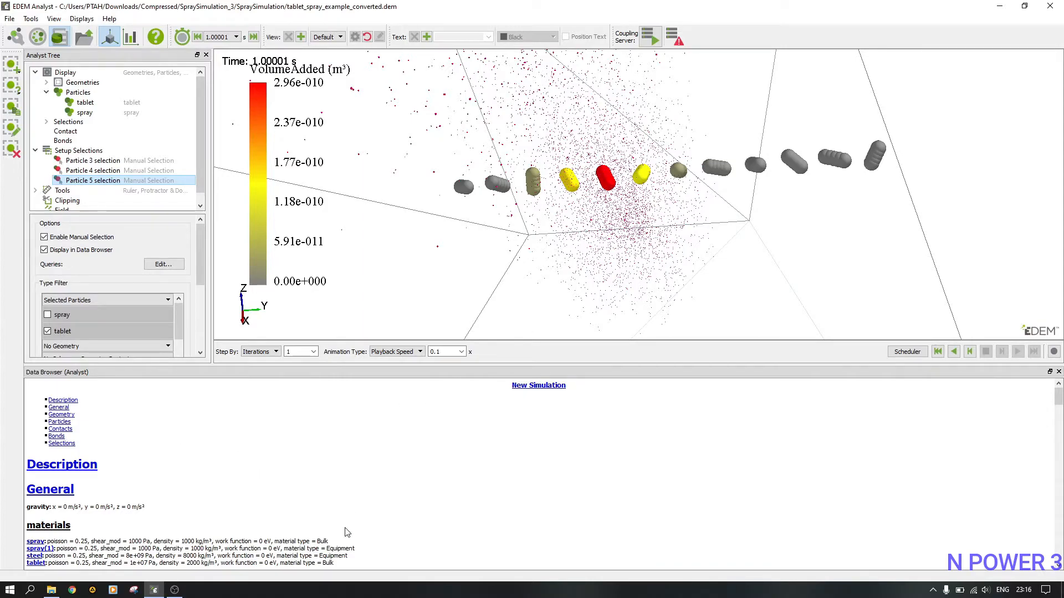
left_click_drag(592, 157, 617, 198)
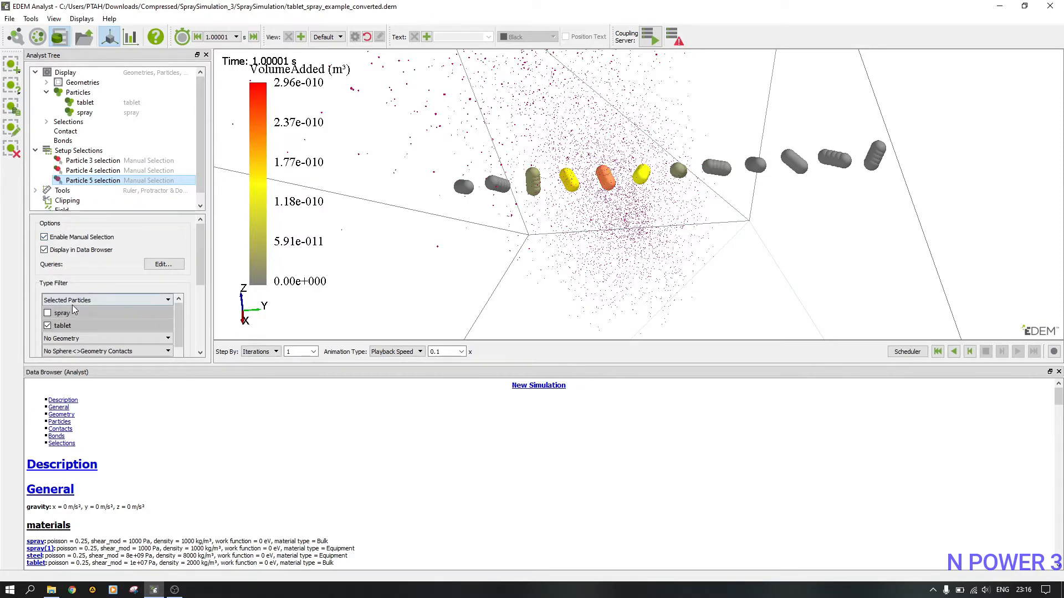
Step: Add a fourth manual selection under Setup Selections and rename it "Particle 6 selection"
left_click(80, 151)
right_click(83, 151)
mouse_move(157, 161)
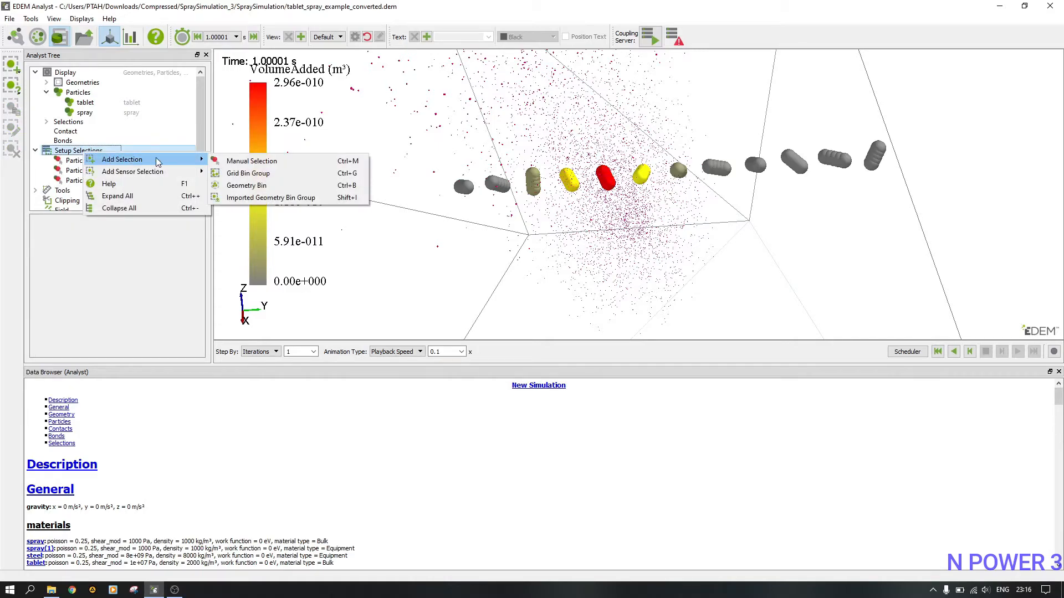
left_click(251, 161)
right_click(113, 192)
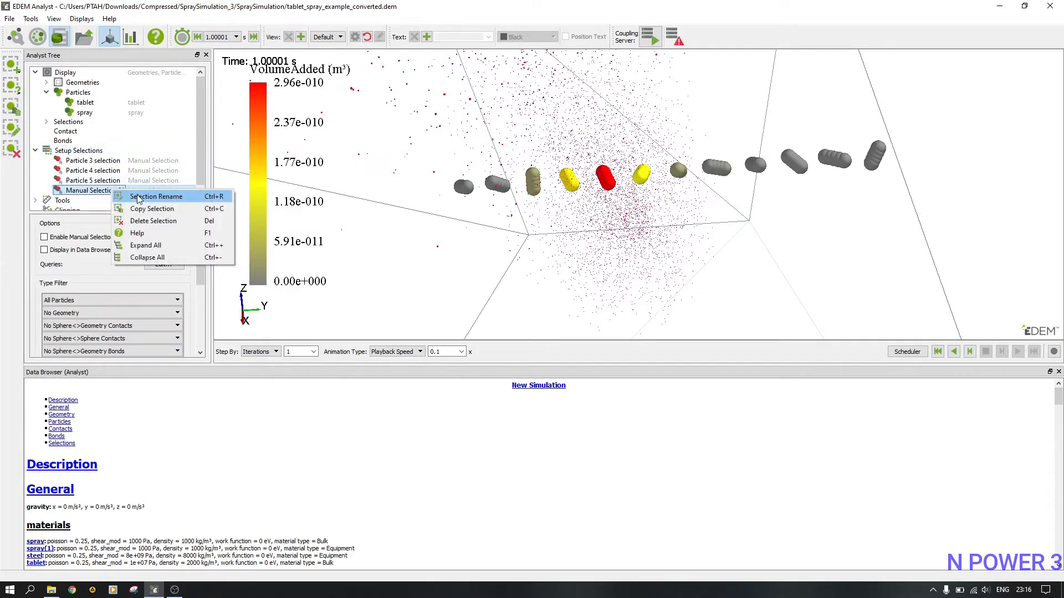
left_click(139, 197)
type("Particle")
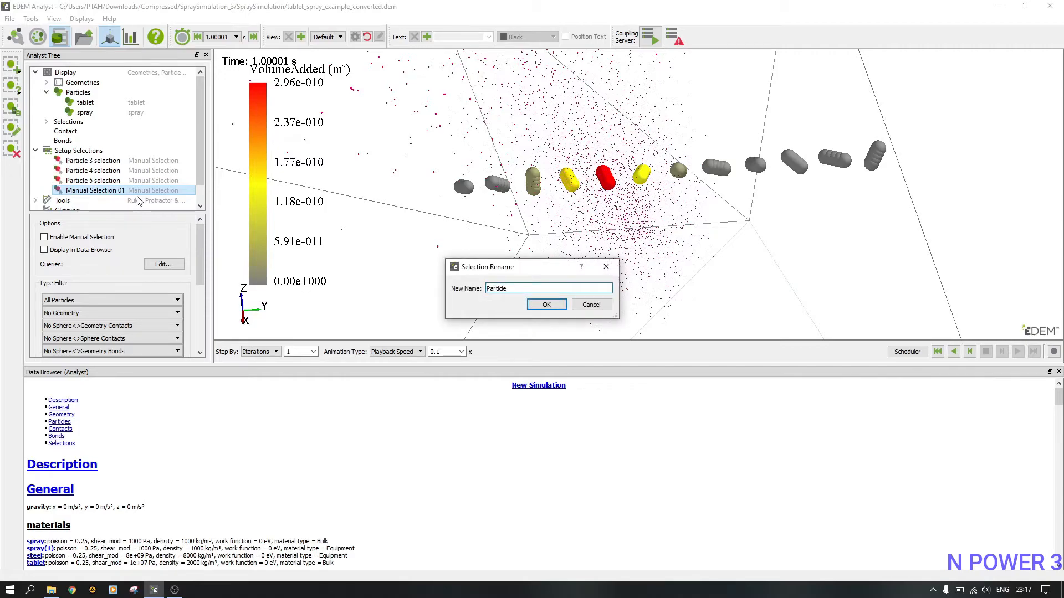
type(" 6 selection")
left_click(538, 305)
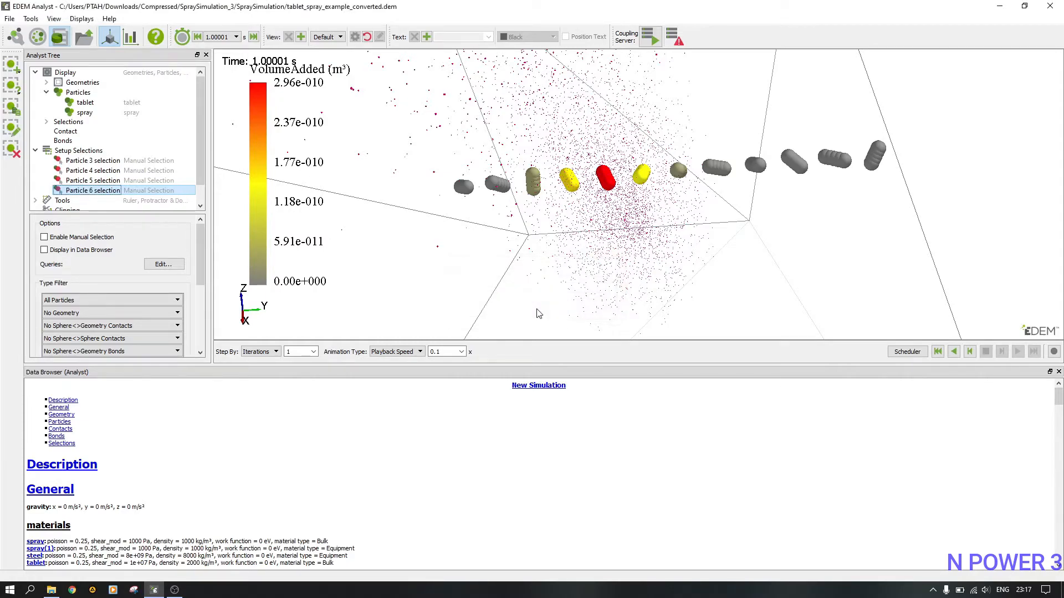
Step: Enable Particle 6 selection with Data Browser display and select the sixth tablet in the row
left_click(83, 238)
left_click_drag(627, 161, 655, 195)
Step: Examine the Particle 6 selection's particle data in the Data Browser, including the tablet's VolumeAdded and the spray particle entries
left_click_drag(1058, 397, 1058, 551)
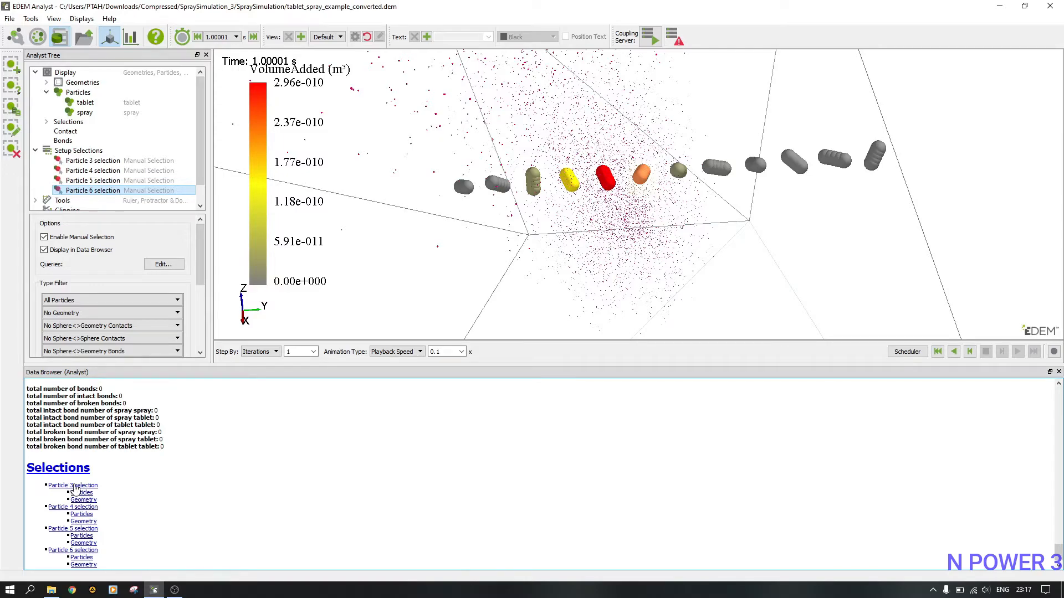
left_click(63, 551)
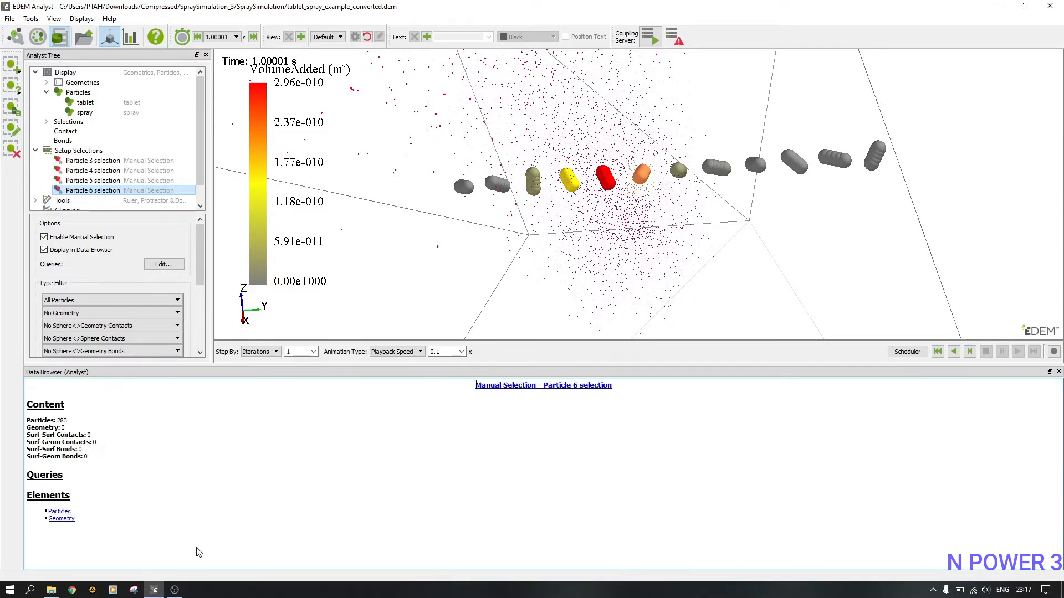
left_click(56, 512)
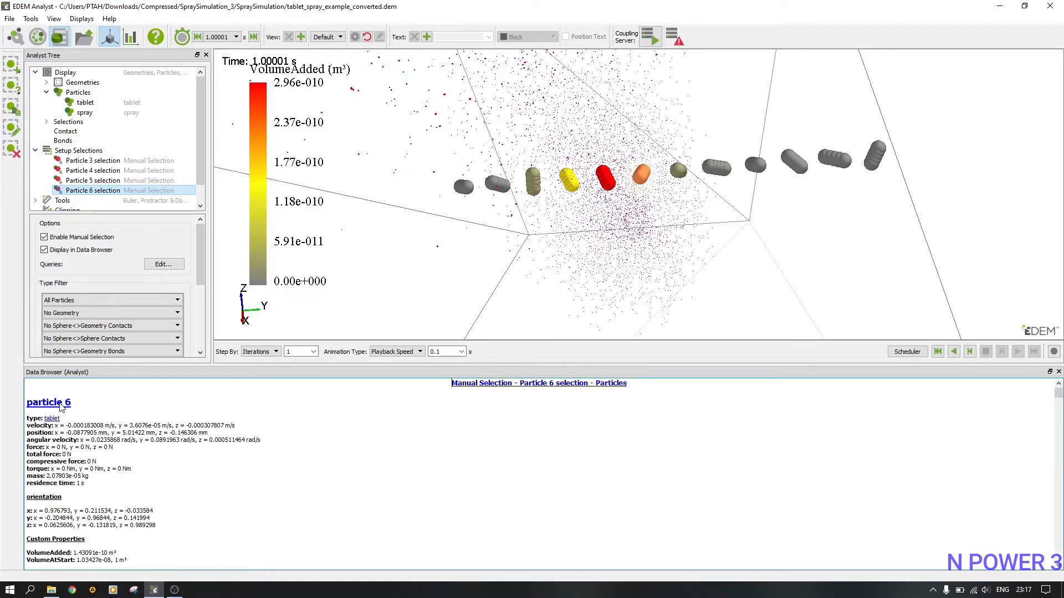
scroll(78, 431, "down", 3)
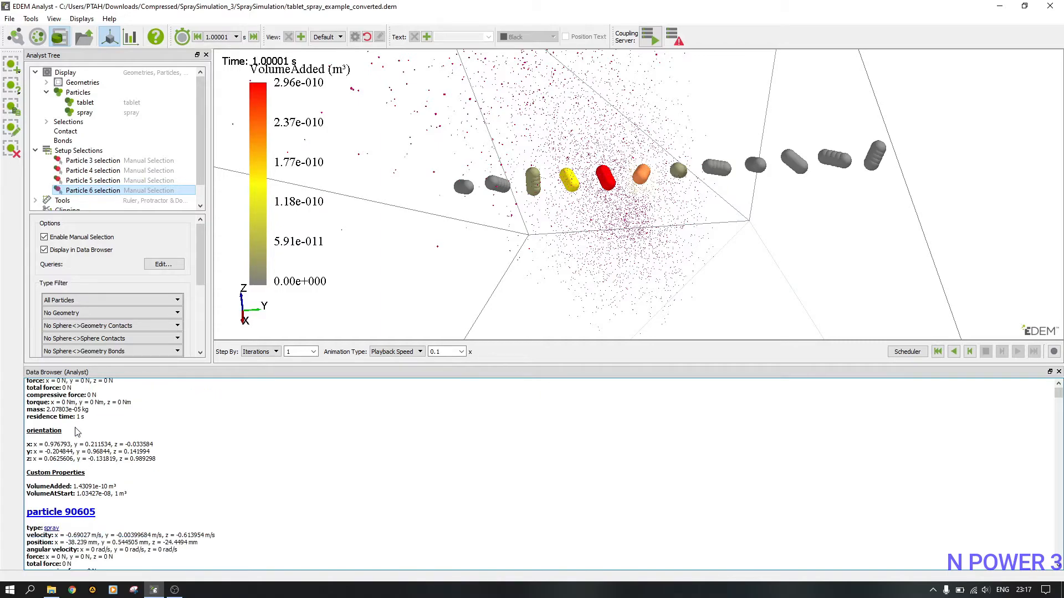
scroll(77, 431, "down", 2)
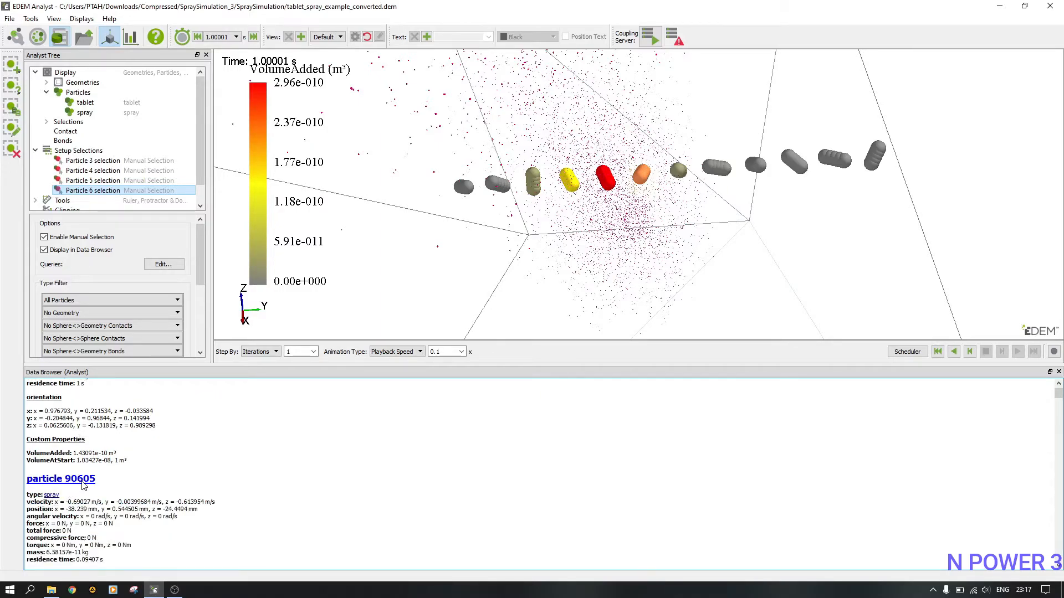
scroll(86, 499, "down", 2)
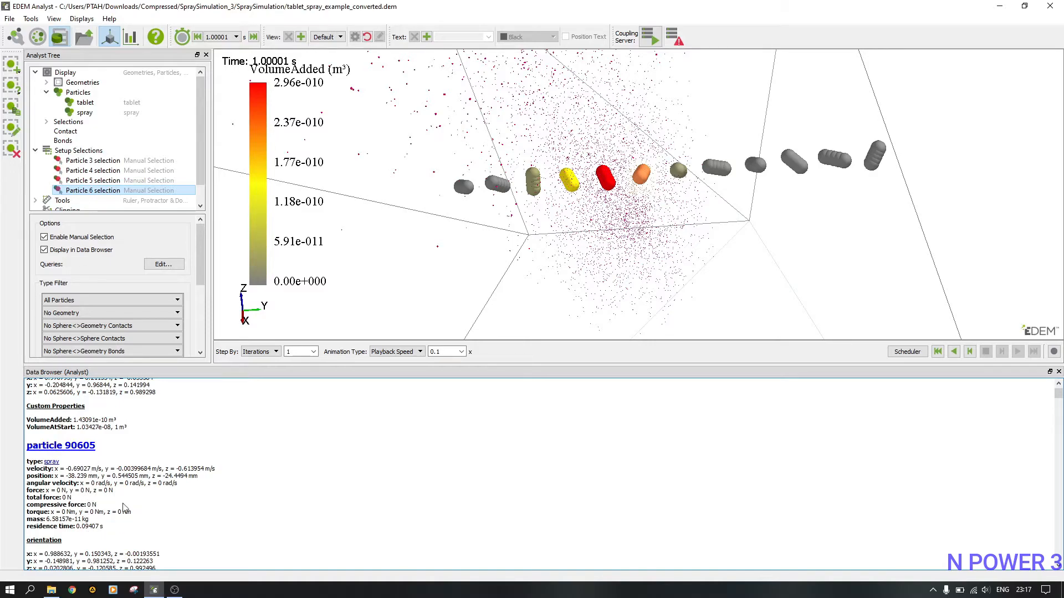
scroll(131, 484, "up", 3)
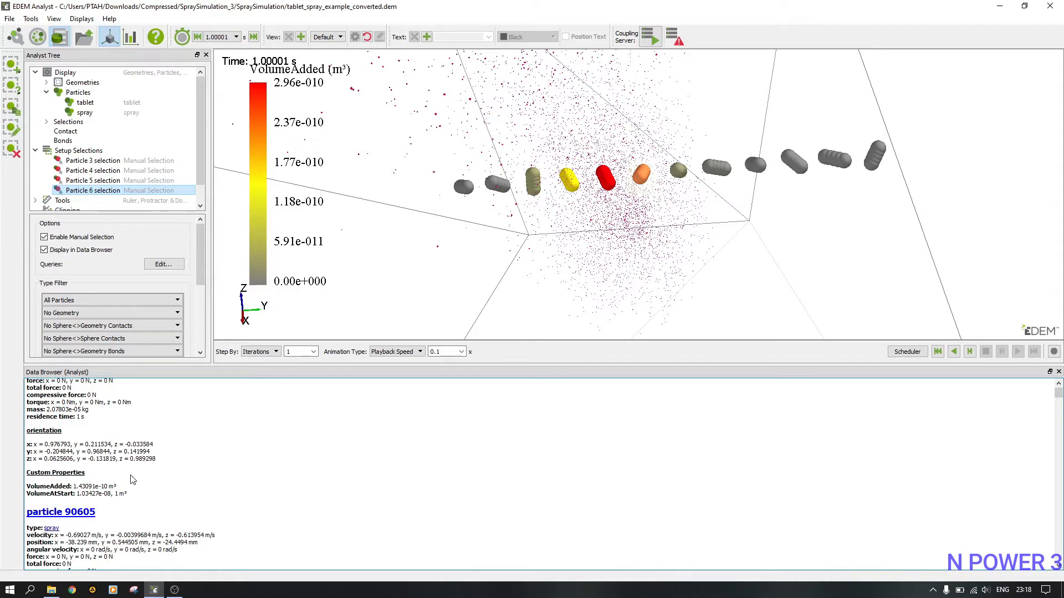
scroll(133, 480, "up", 3)
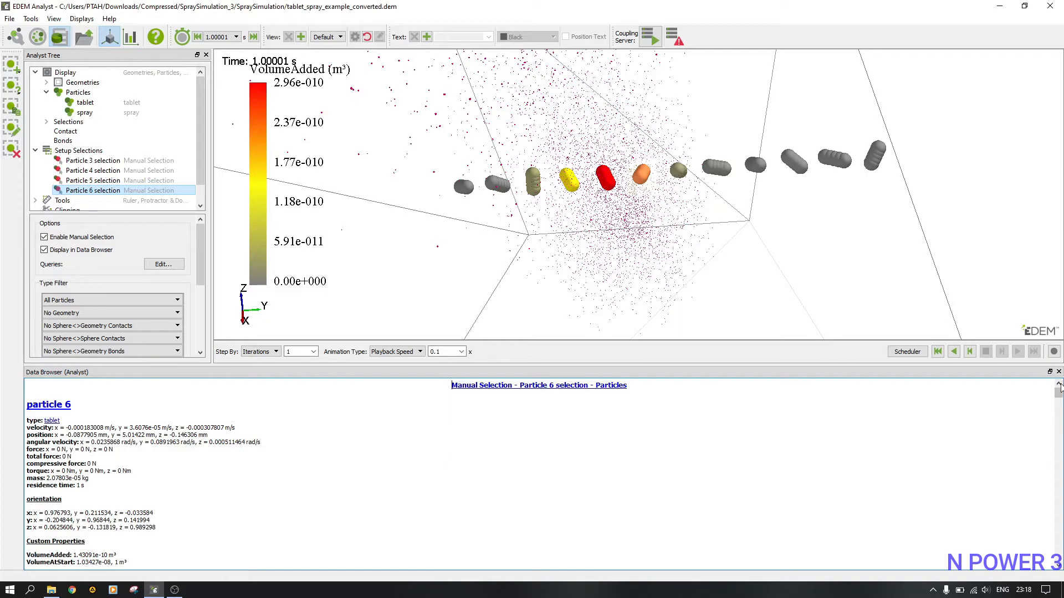
Step: Return to the Data Browser's Selections list and examine the particle data of Particle 5 selection
left_click(57, 425)
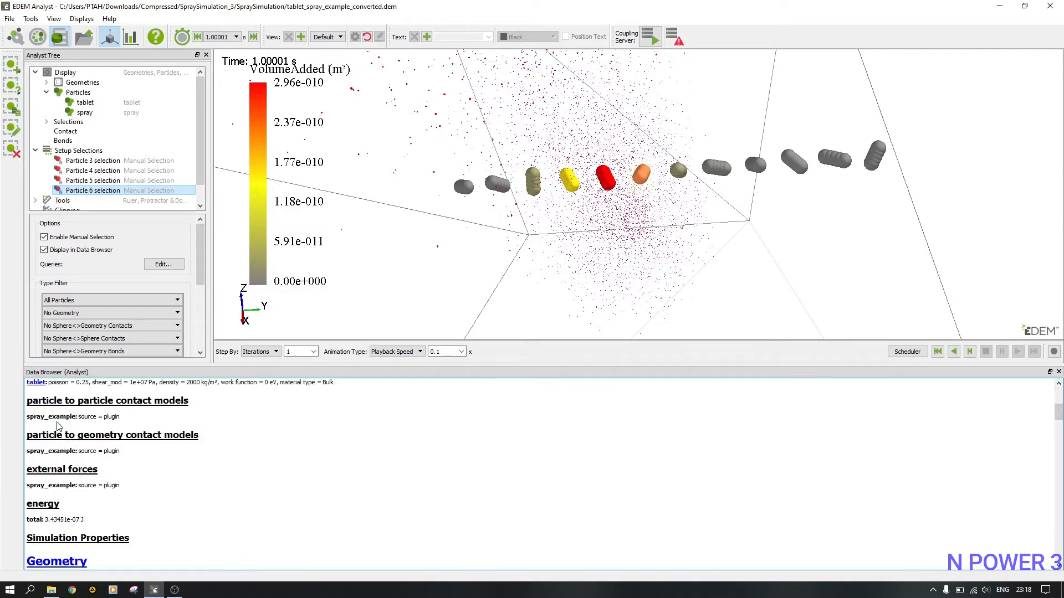
scroll(113, 563, "down", 10)
scroll(113, 563, "down", 10)
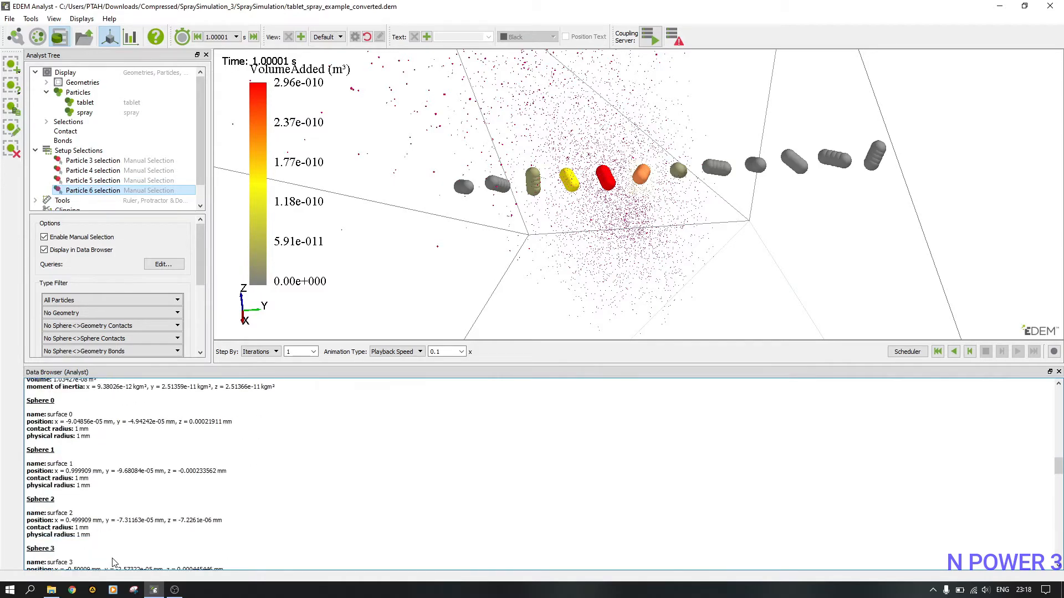
scroll(113, 562, "down", 15)
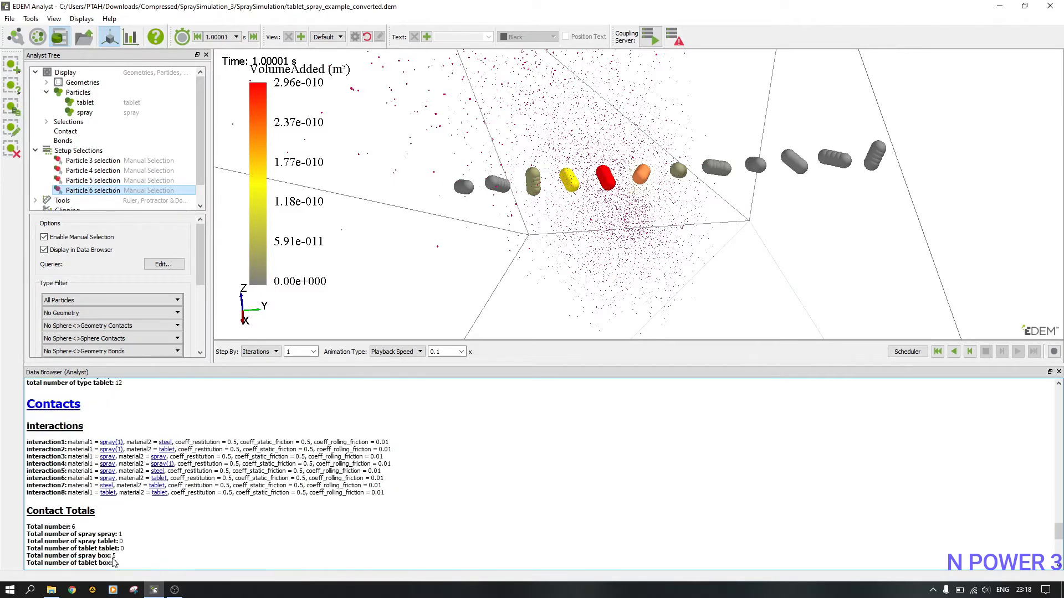
scroll(1051, 539, "down", 5)
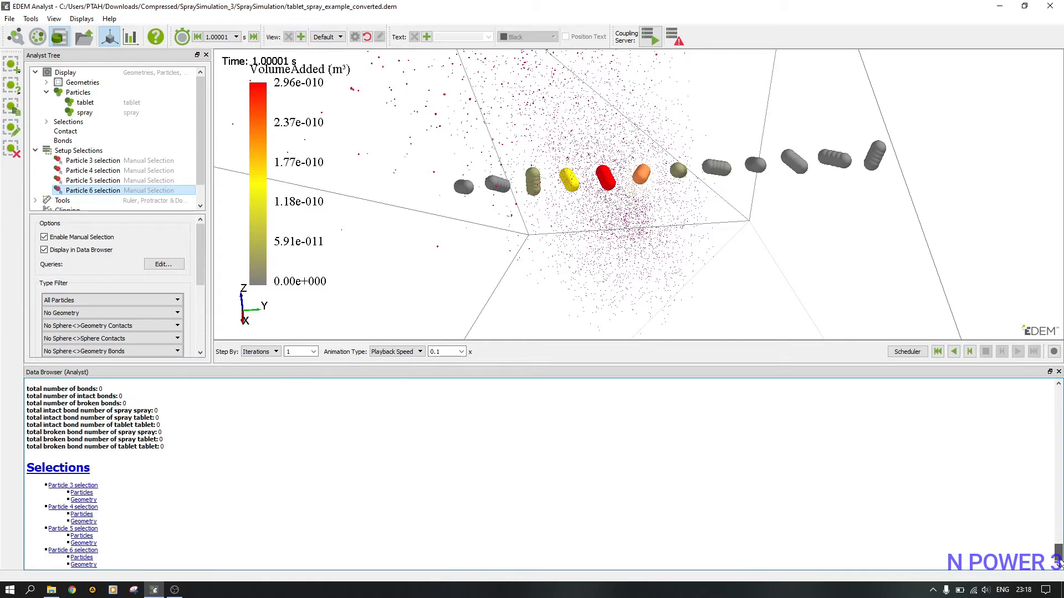
left_click(66, 529)
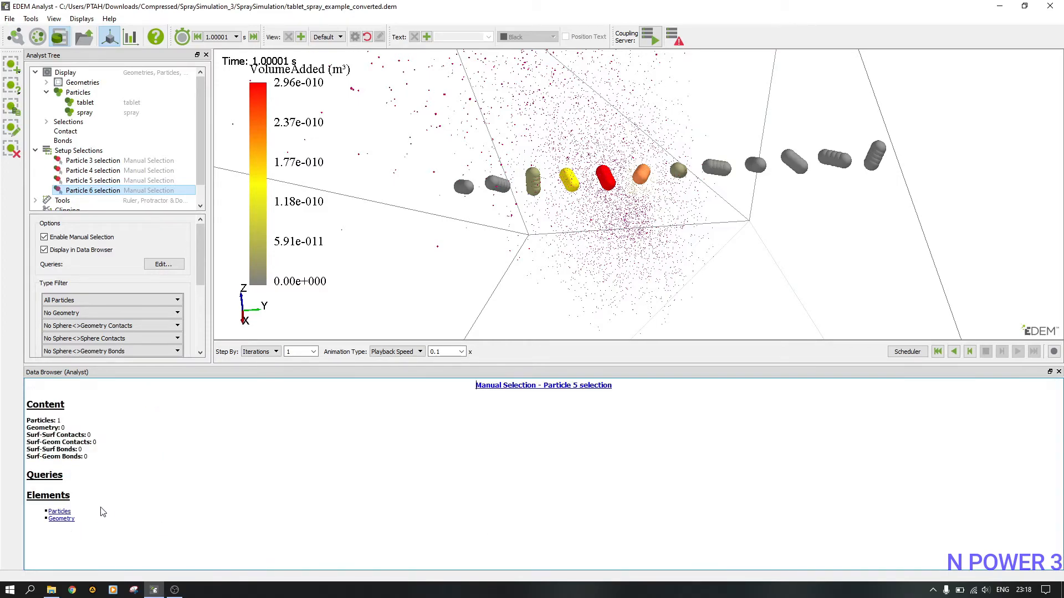
left_click(62, 510)
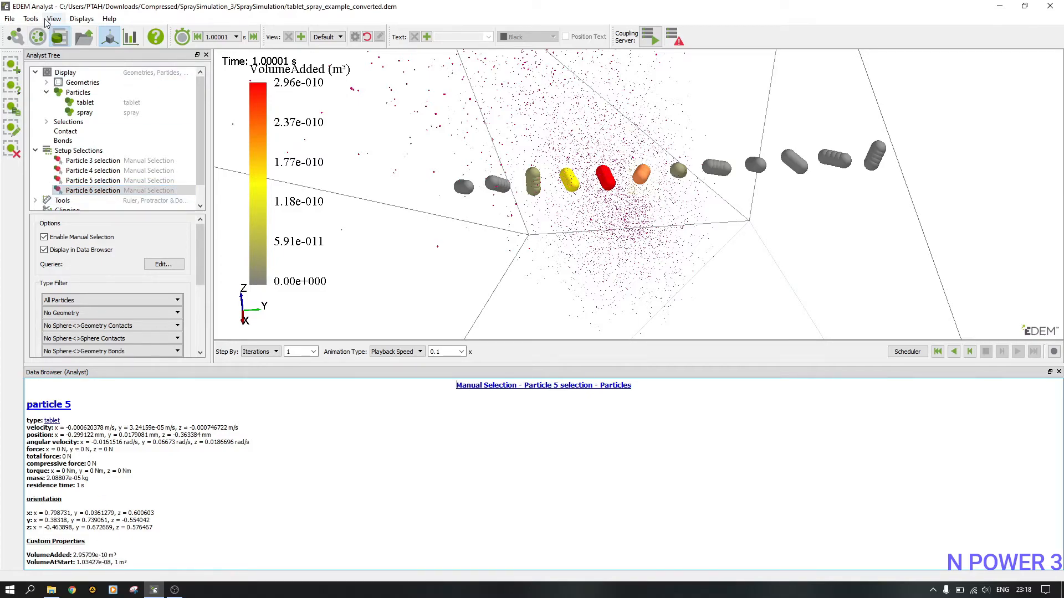
Step: Export the tablet VolumeAdded results for Particle 3 selection as "Volume added particle 3.csv"
left_click(12, 19)
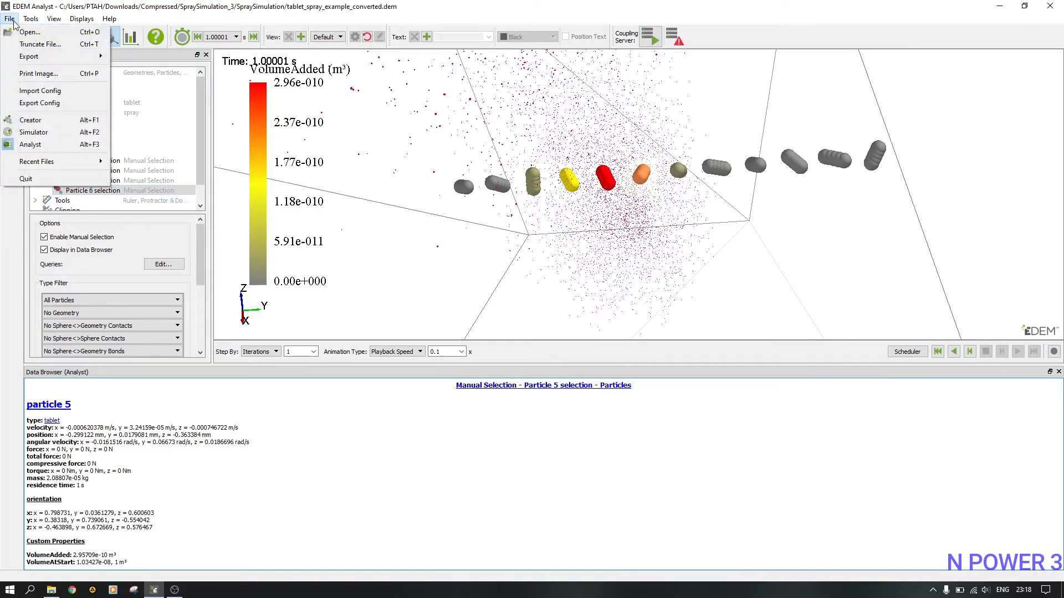
mouse_move(84, 56)
left_click(175, 71)
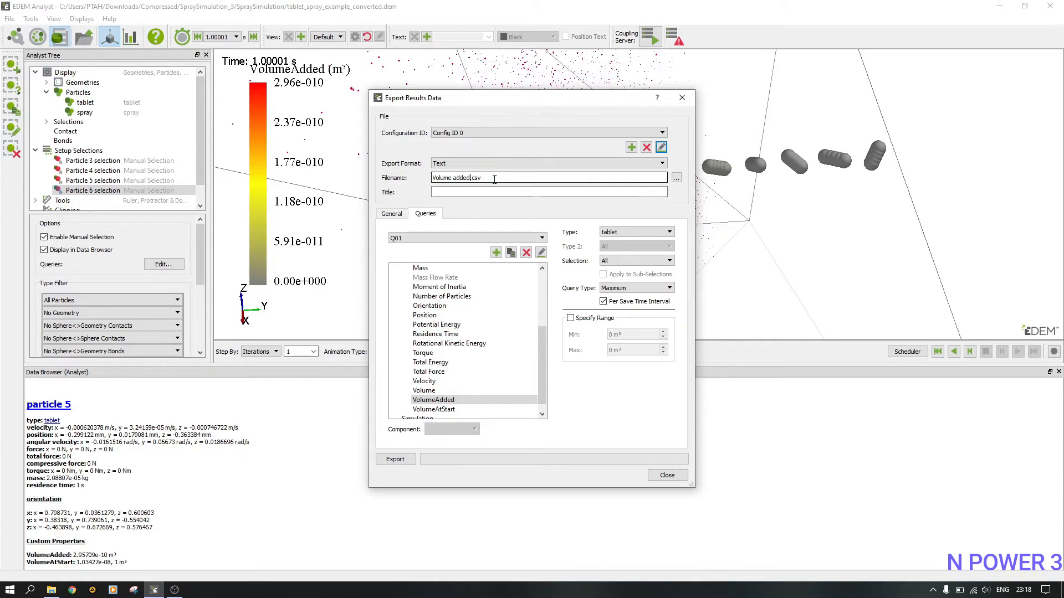
type("d particle 3")
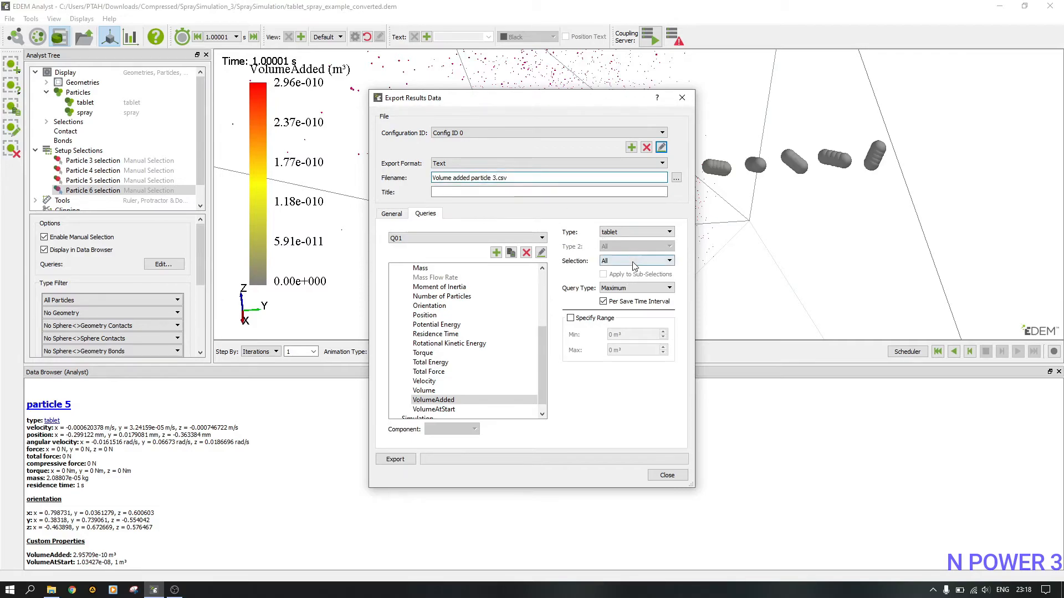
left_click(633, 261)
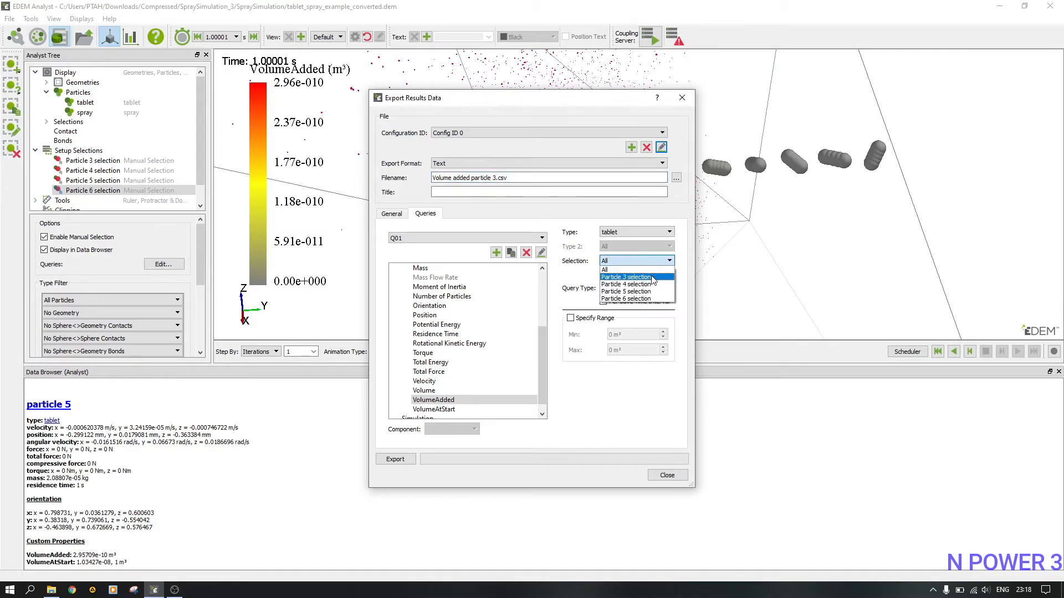
left_click(648, 277)
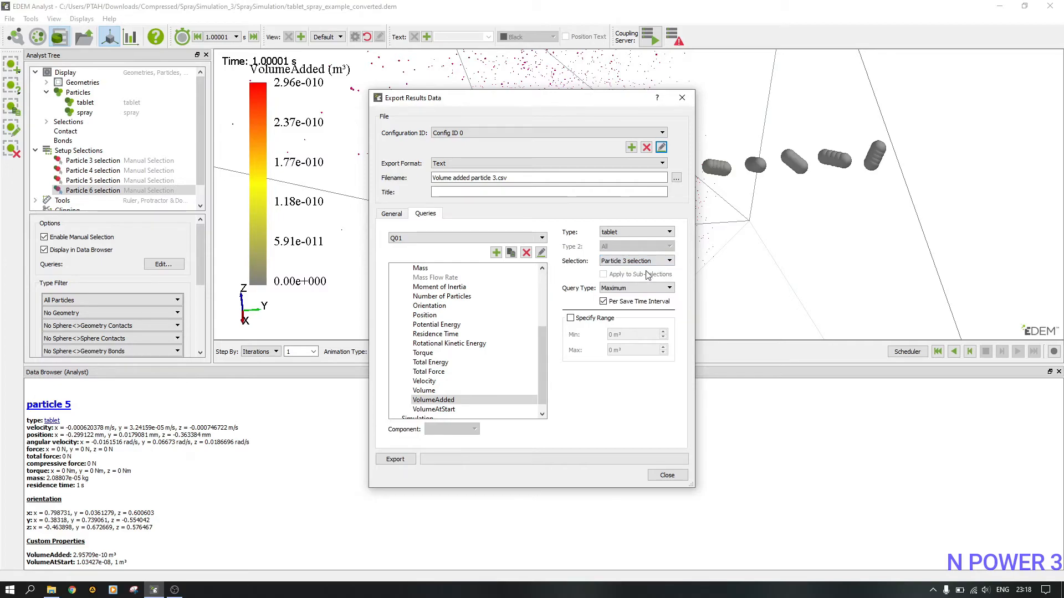
left_click(441, 401)
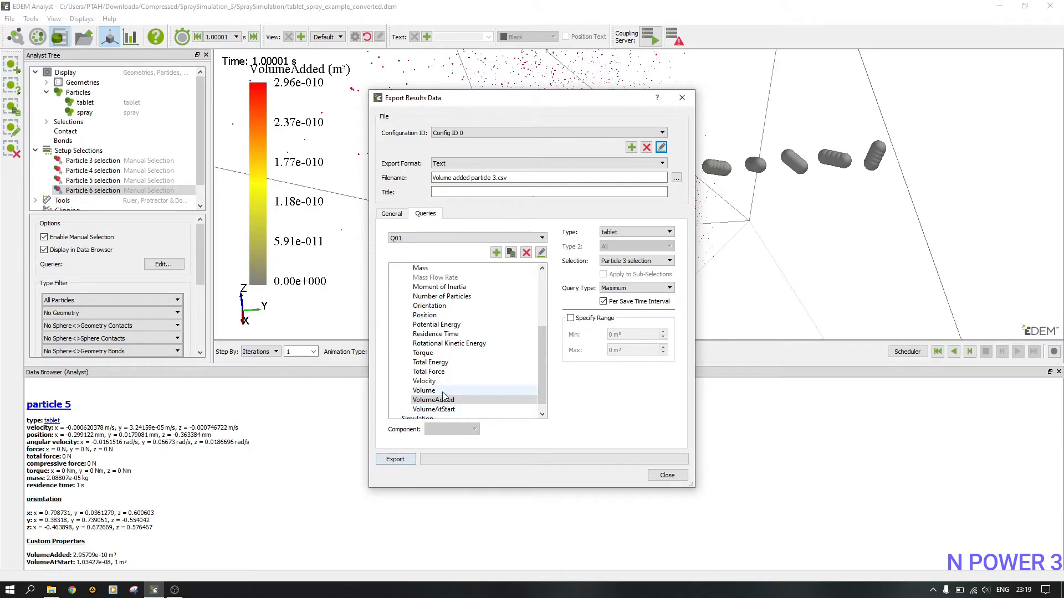
left_click(391, 459)
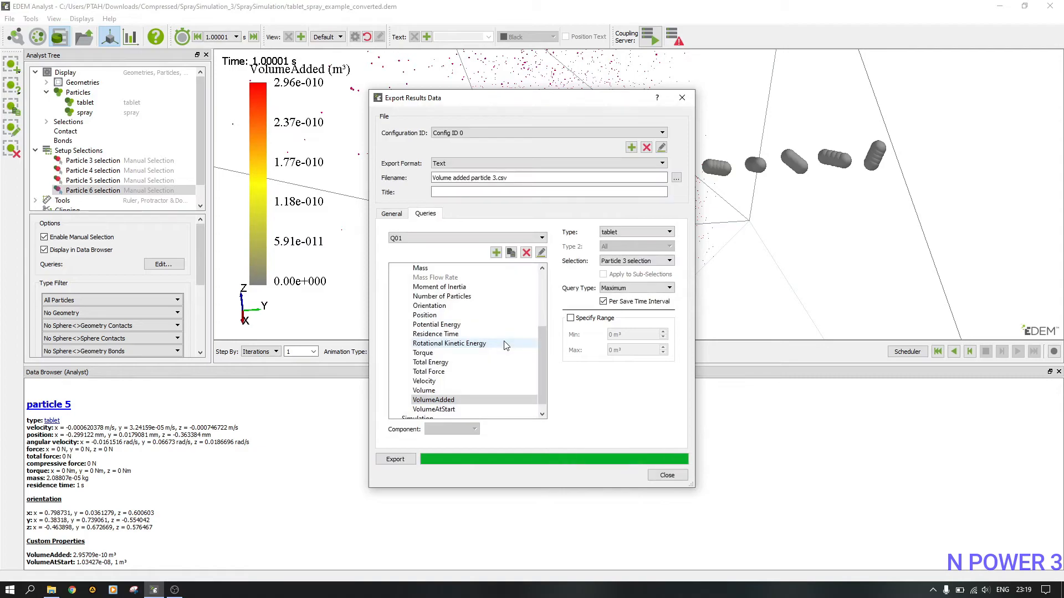
Step: Export the VolumeAdded results for Particle 4 selection as "Volume added particle 4.csv"
left_click(490, 178)
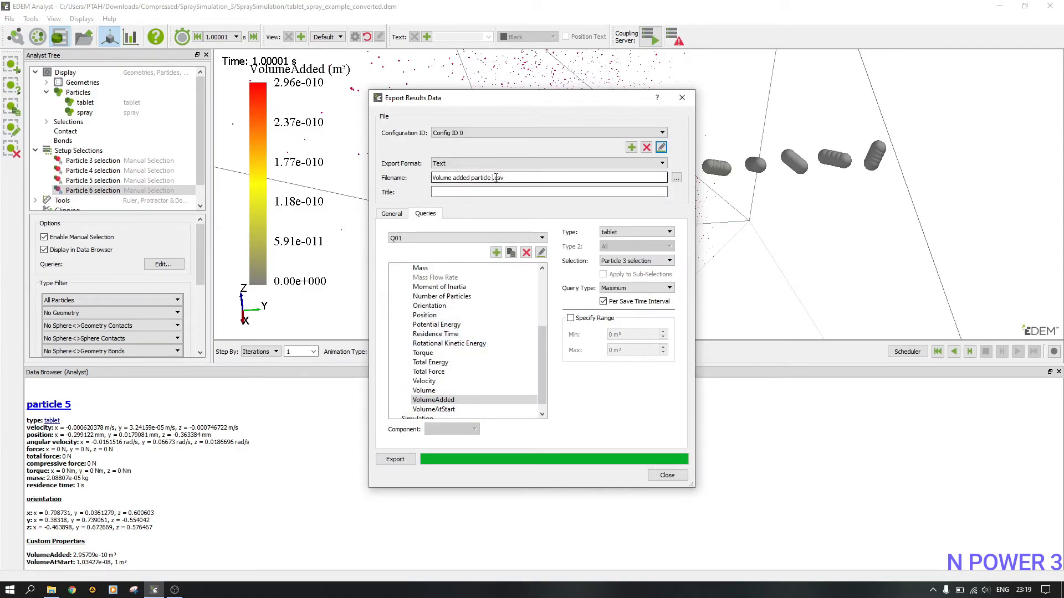
left_click(637, 261)
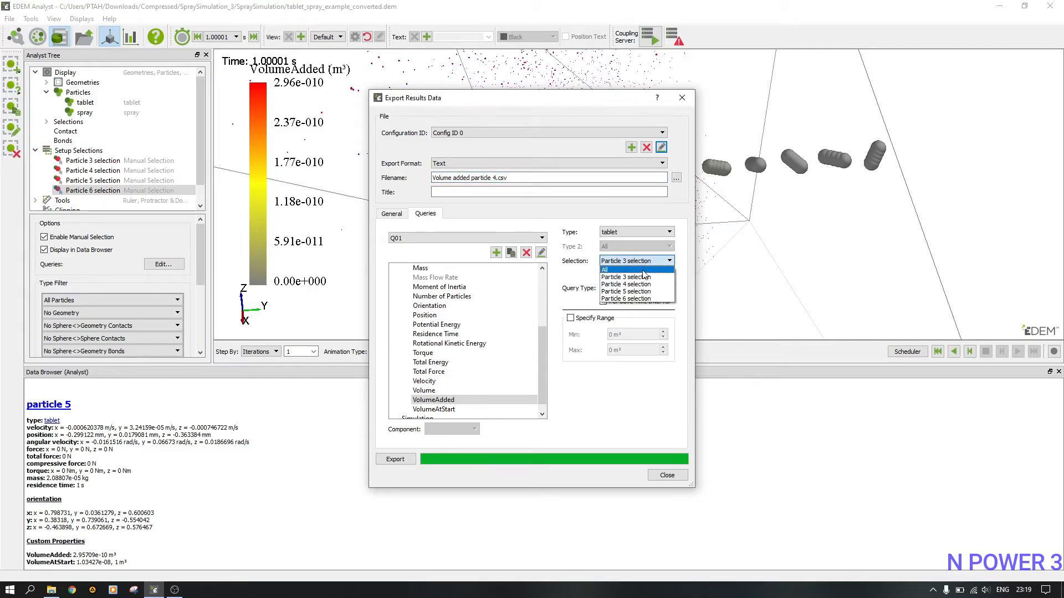
left_click(645, 285)
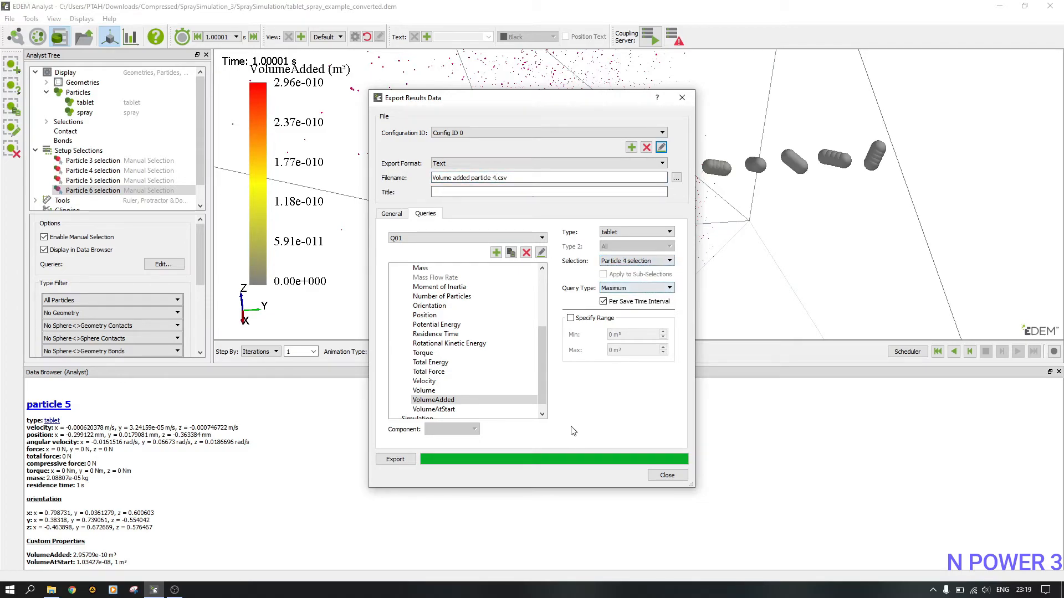
left_click(403, 461)
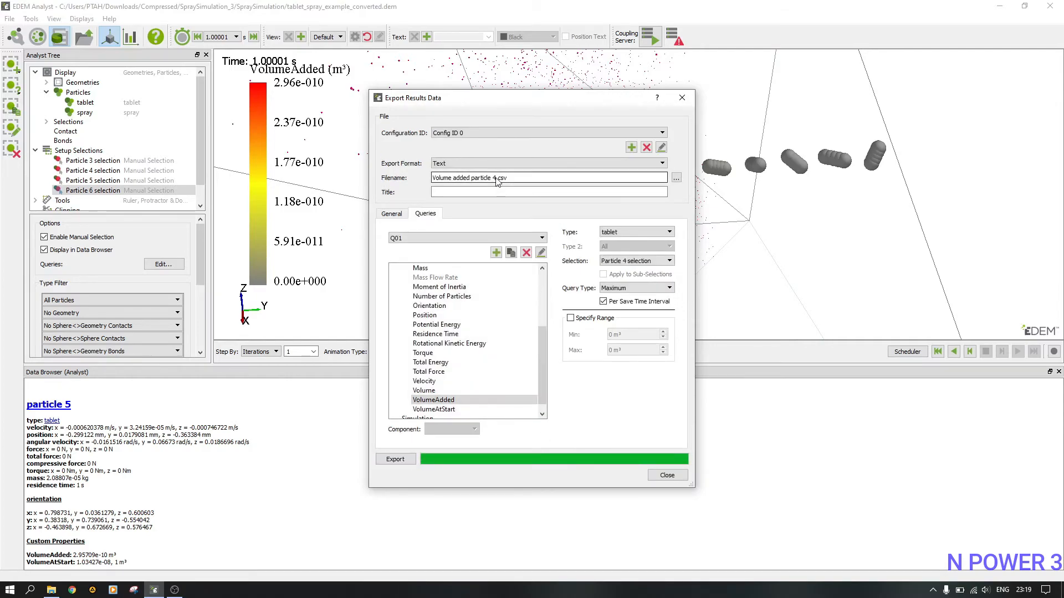
Step: Export the VolumeAdded results for Particle 5 selection as "Volume added particle 5.csv"
type("5")
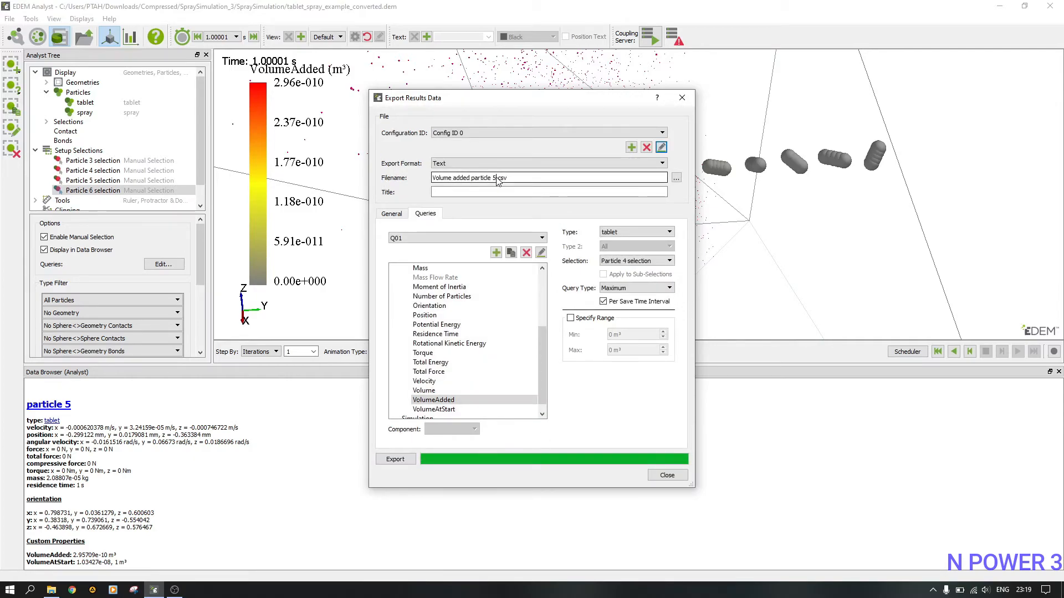
left_click(636, 260)
left_click(629, 289)
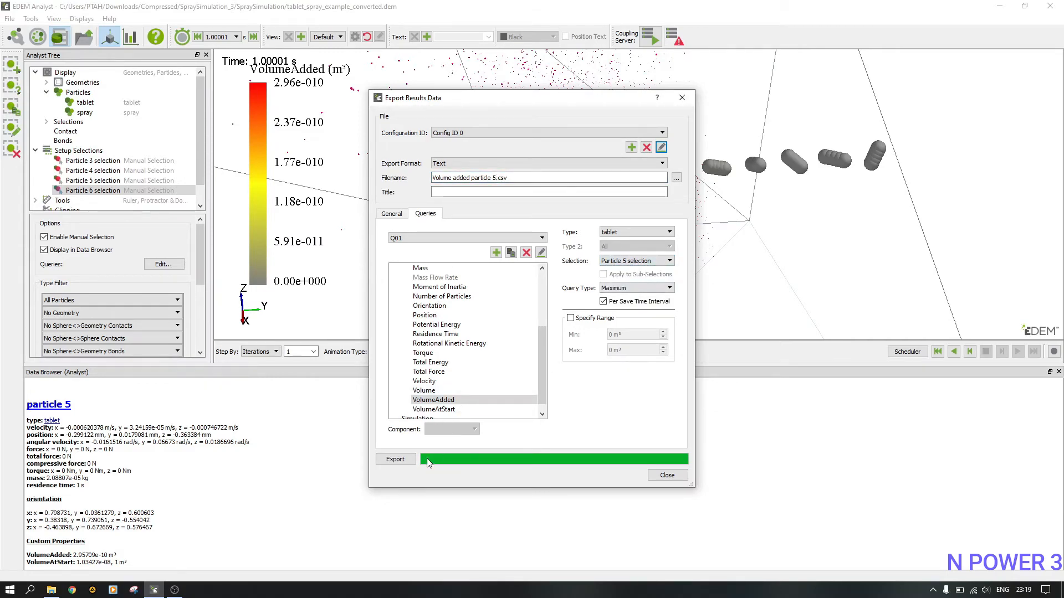
left_click(403, 460)
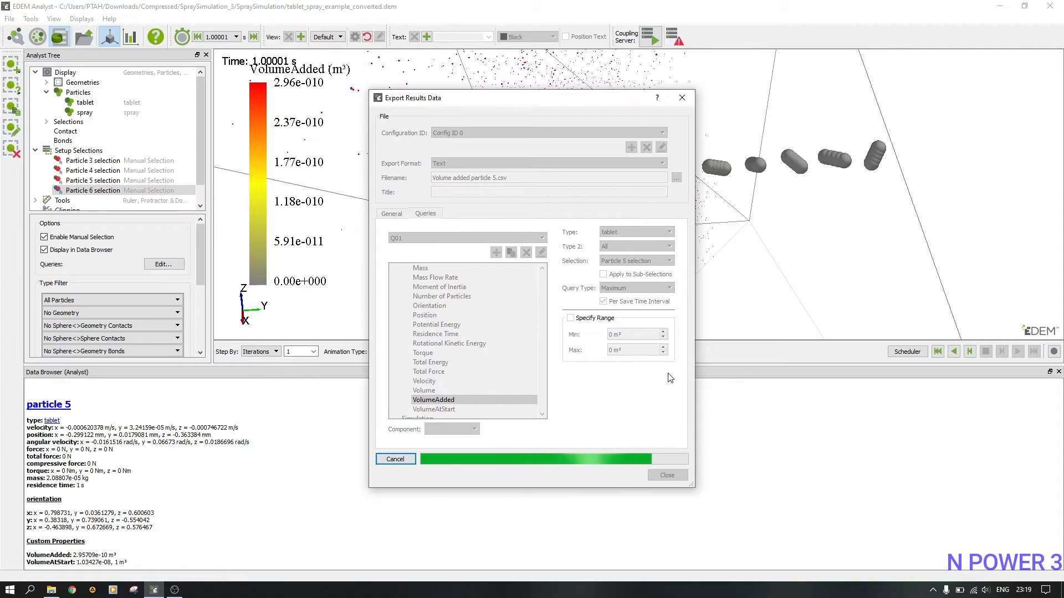
Step: Export the VolumeAdded results for Particle 6 selection as "Volume added particle 6.csv", keeping the type as tablet
left_click(636, 260)
left_click(631, 299)
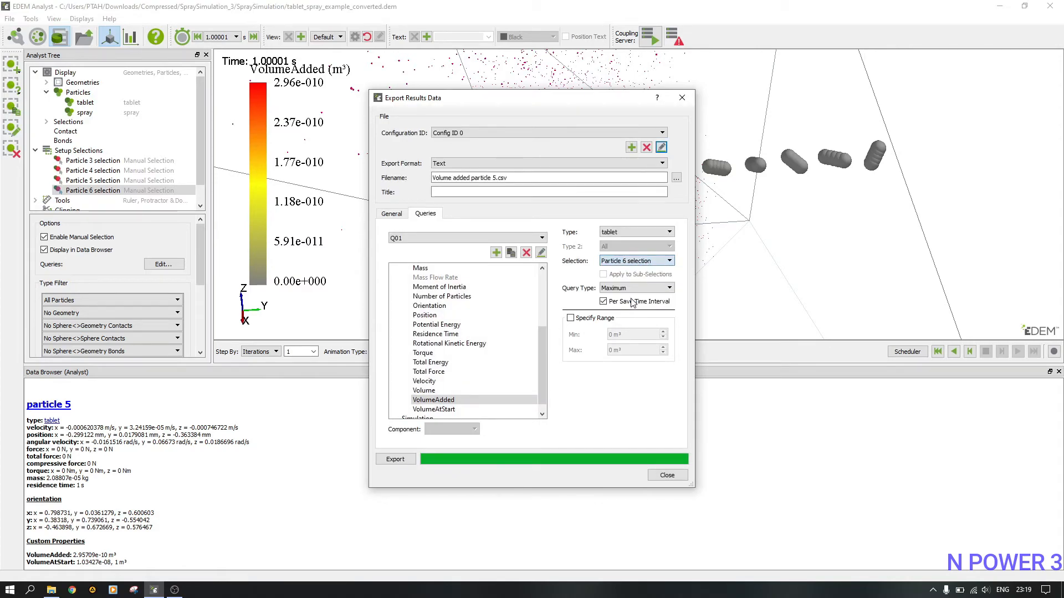
left_click(496, 177)
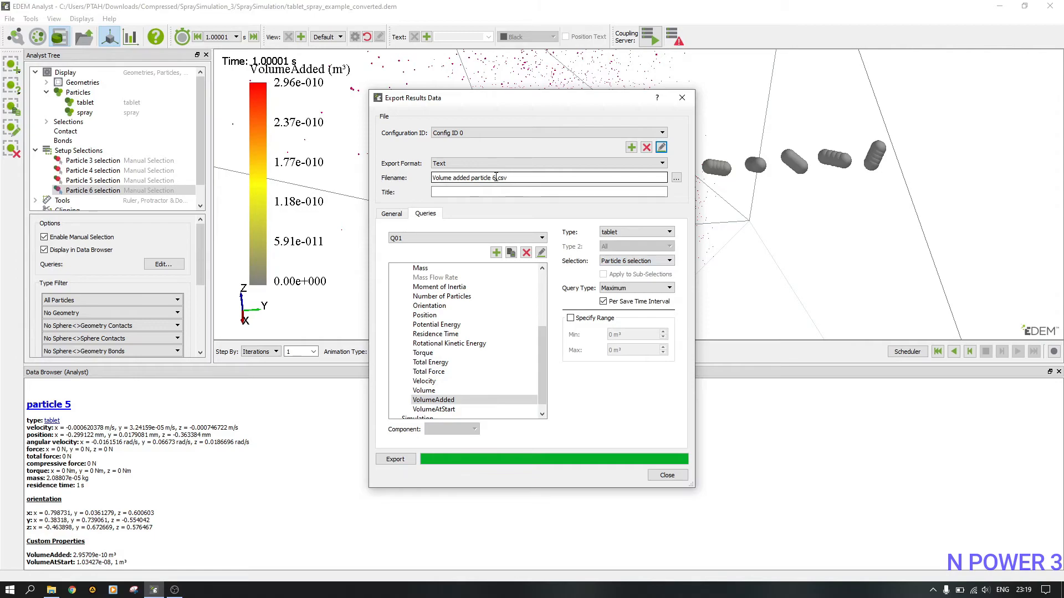
key("BackSpace")
type("6")
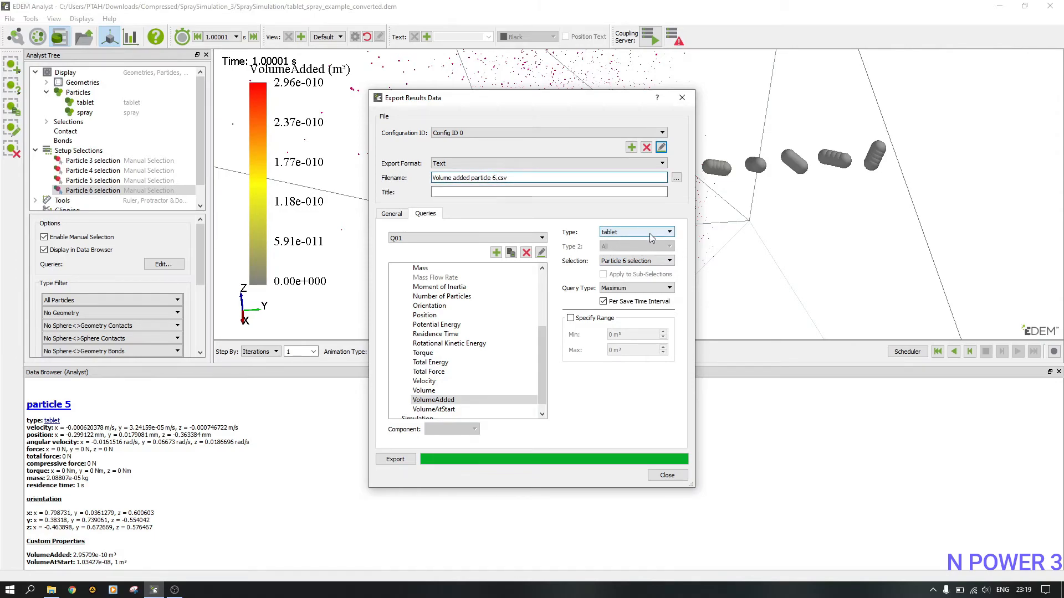
left_click(645, 232)
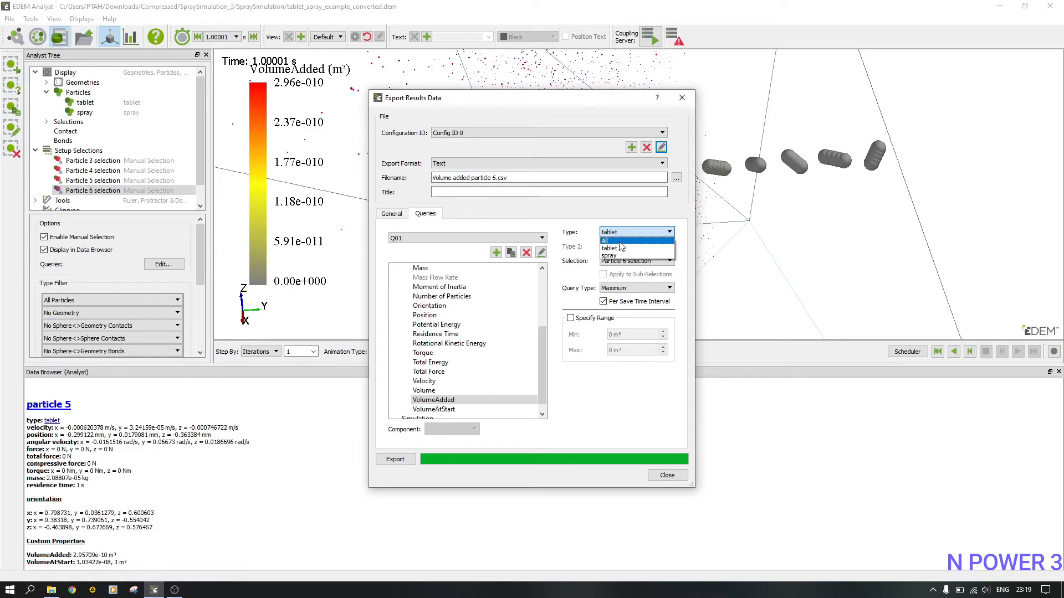
left_click(636, 234)
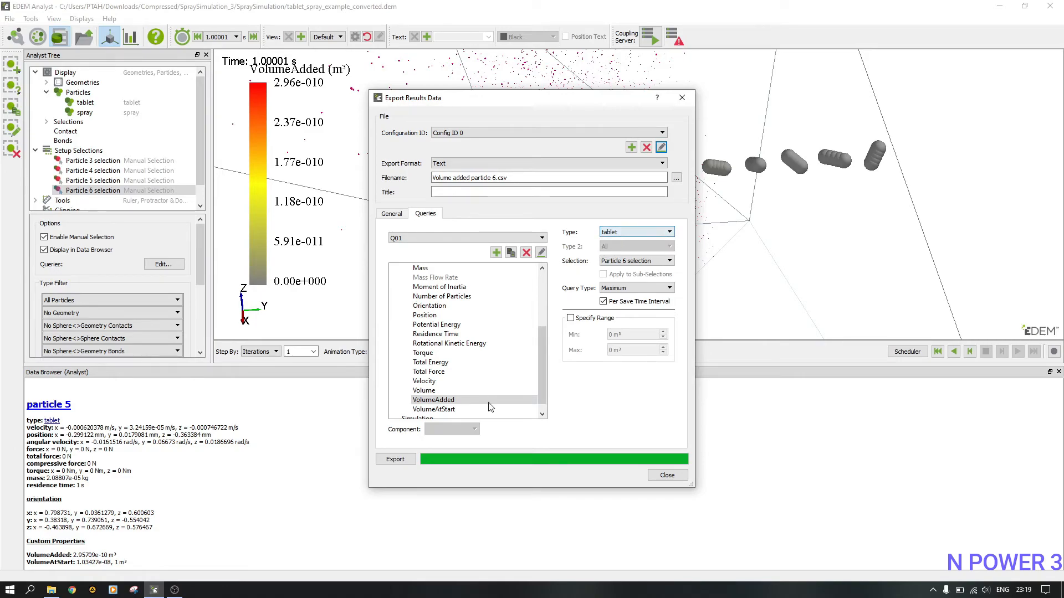
left_click(406, 460)
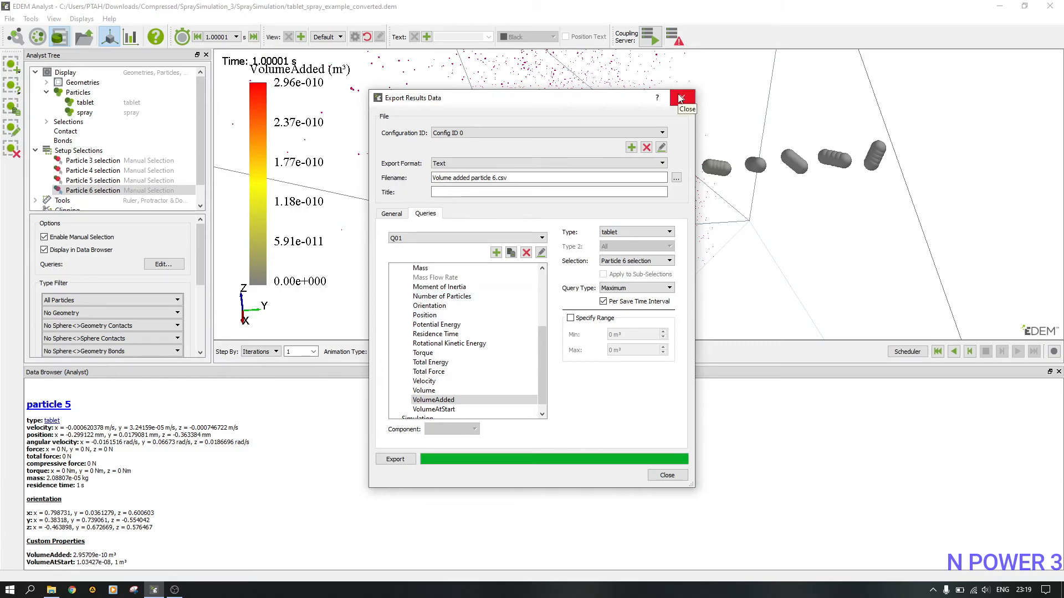
Step: Open the exported file "Volume added particle 3" in Excel and review its VolumeAdded values through the last time step
left_click(51, 589)
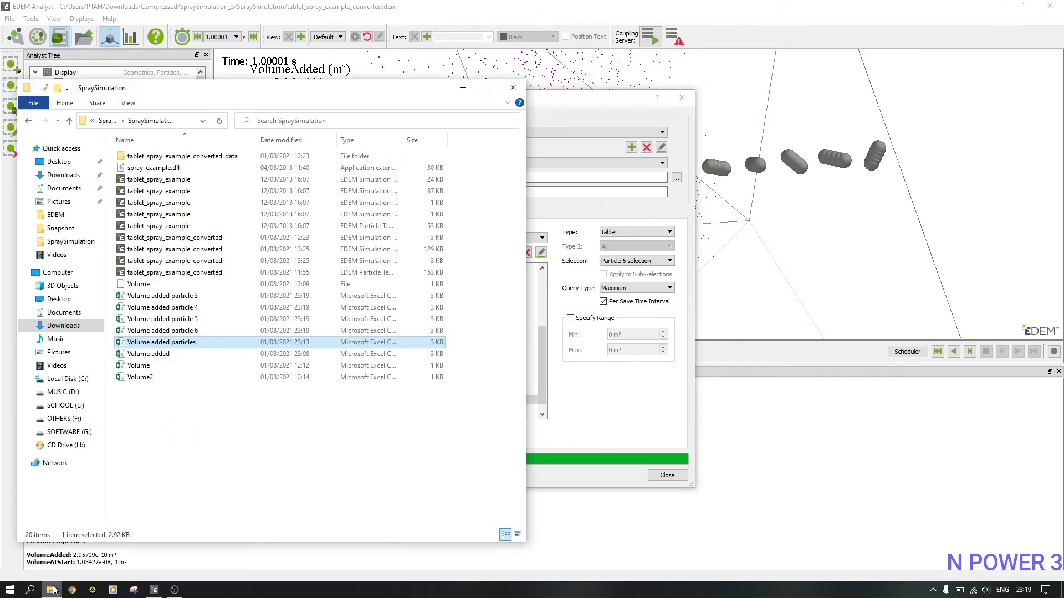
left_click(187, 296)
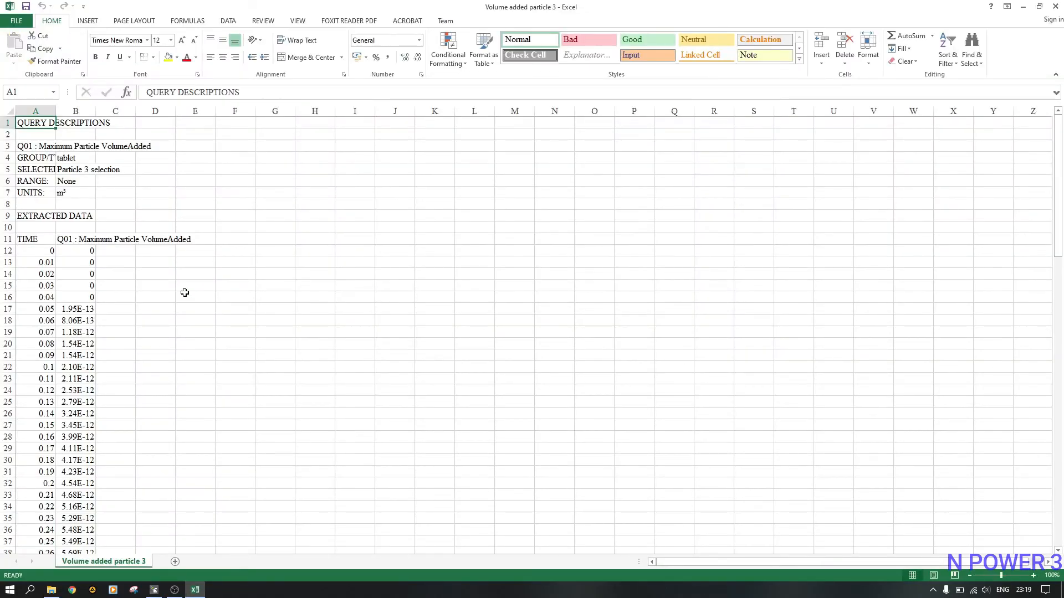
scroll(85, 311, "down", 3)
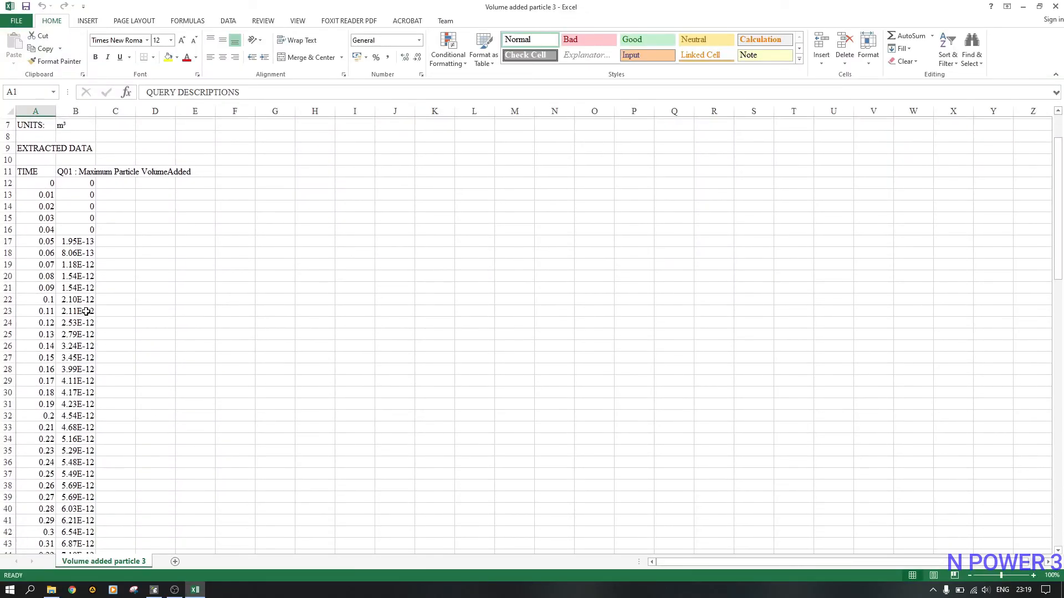
scroll(86, 311, "down", 6)
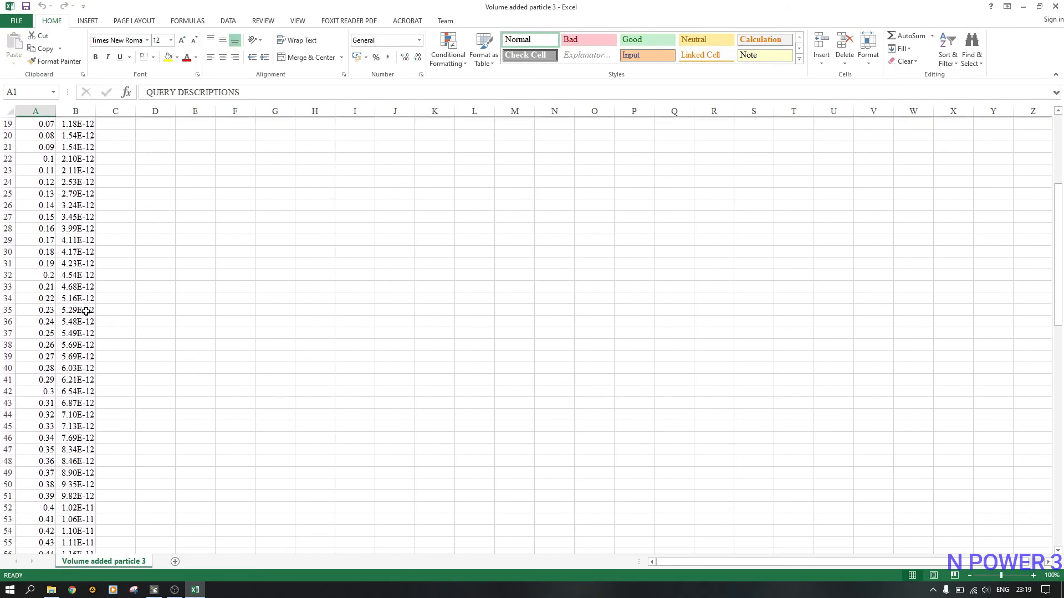
scroll(86, 312, "down", 15)
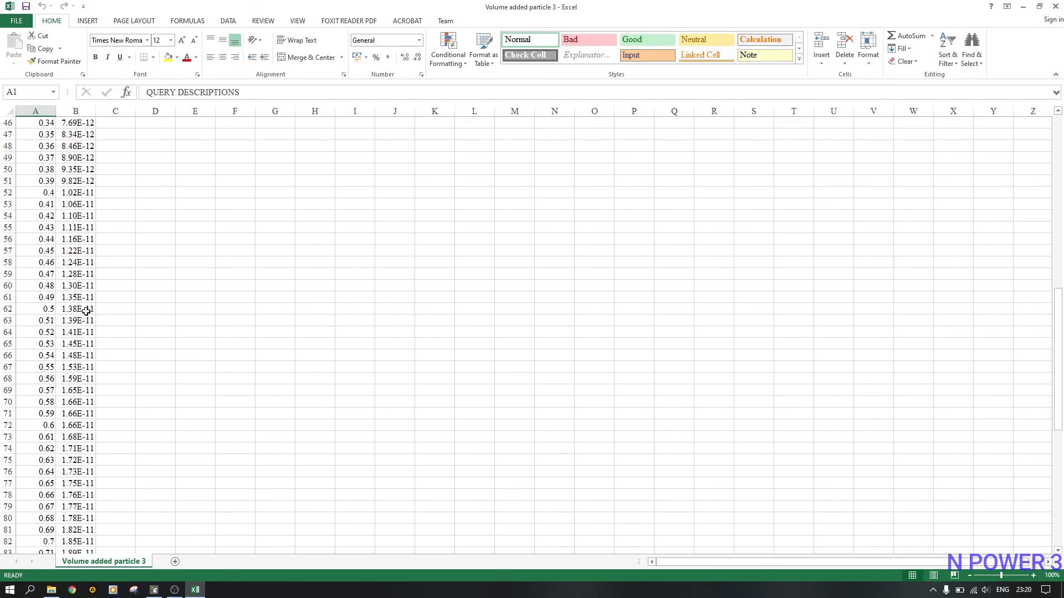
scroll(86, 311, "down", 5)
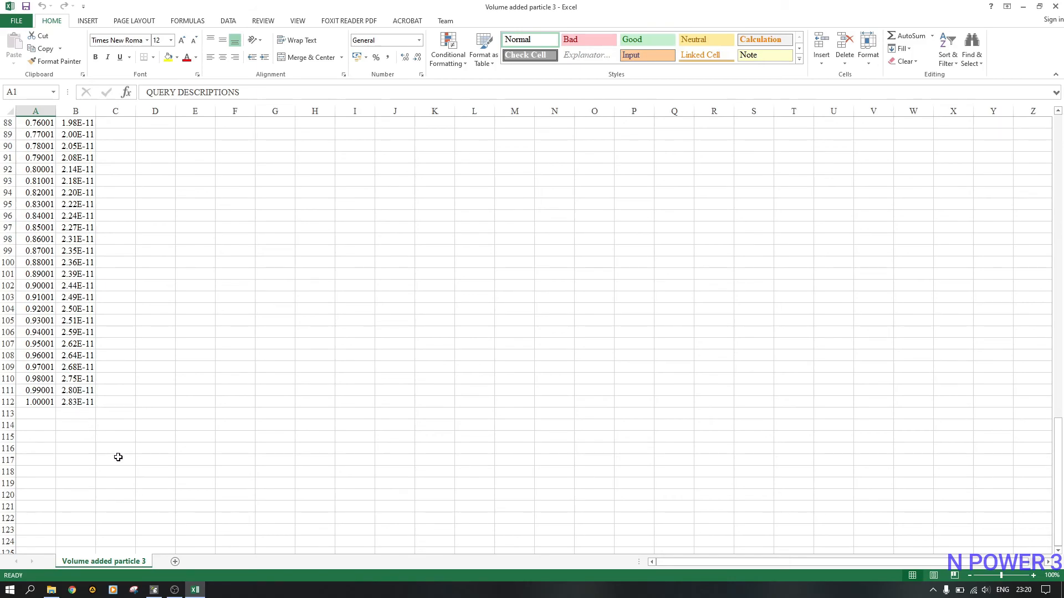
Step: Return to EDEM Analyst, close the results export, and look up the particle details of Particle 3 selection in the Data Browser
left_click(154, 588)
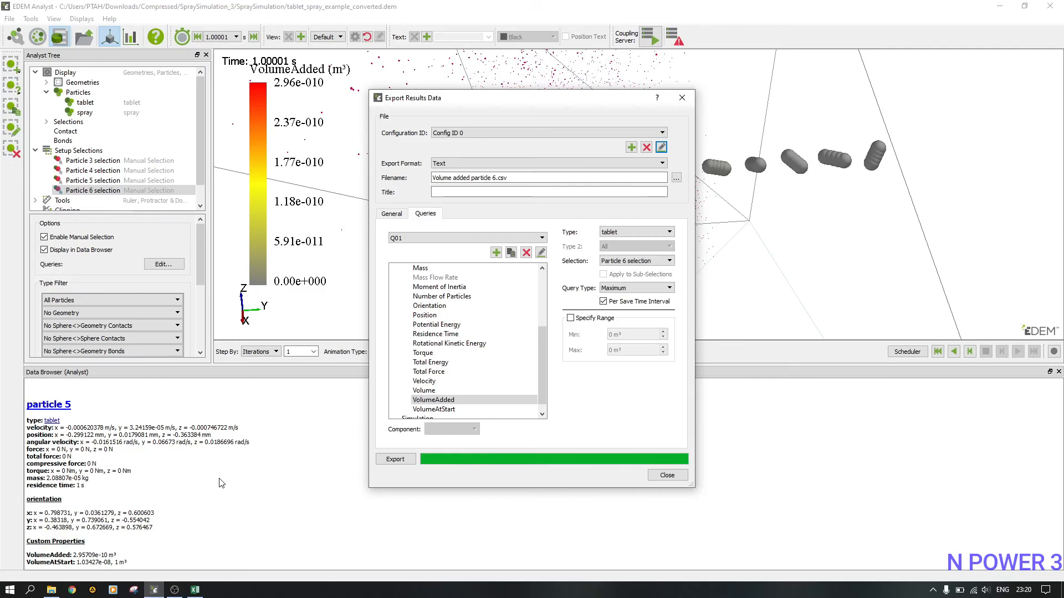
left_click(682, 98)
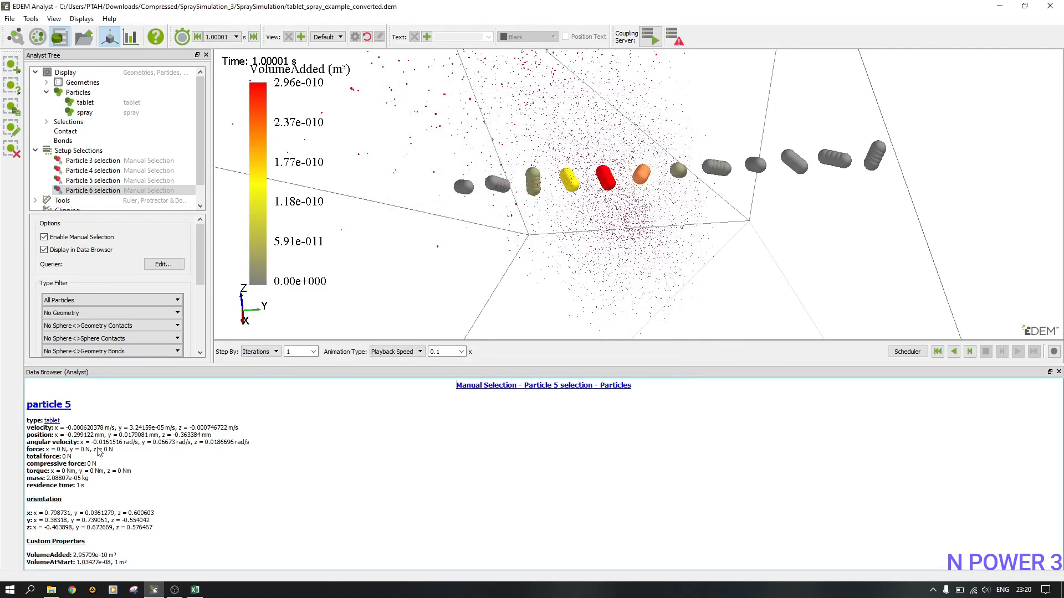
left_click(52, 421)
scroll(139, 520, "down", 3)
scroll(153, 520, "down", 15)
scroll(131, 517, "down", 8)
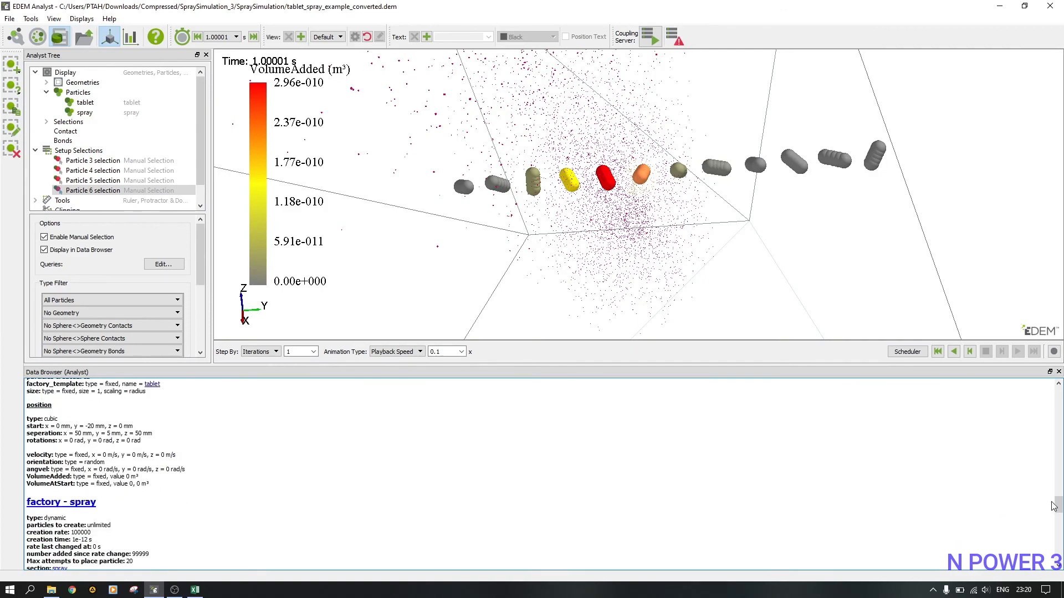
left_click_drag(1052, 505, 1058, 562)
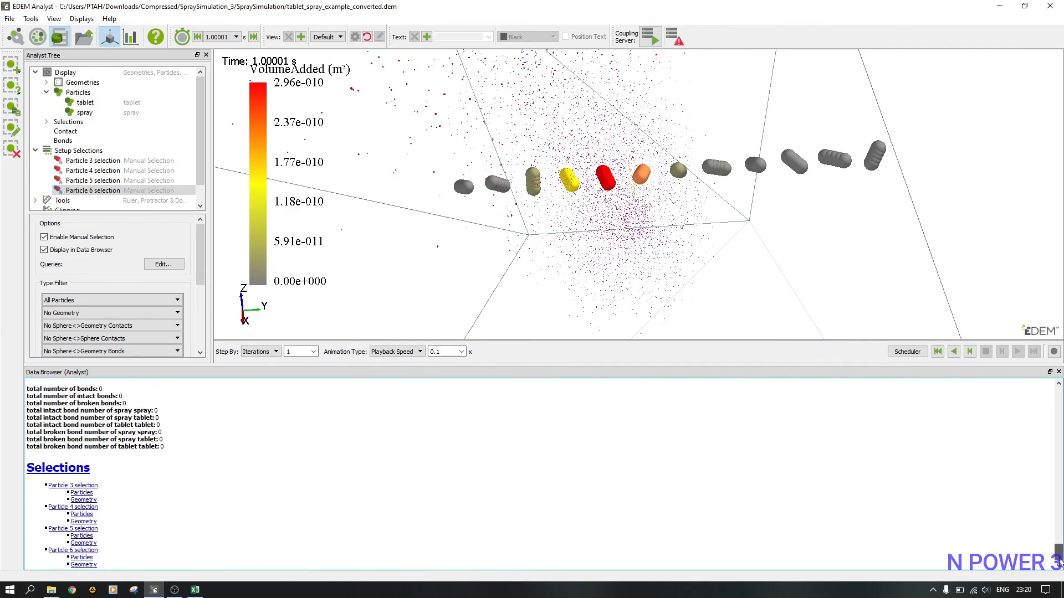
left_click(83, 485)
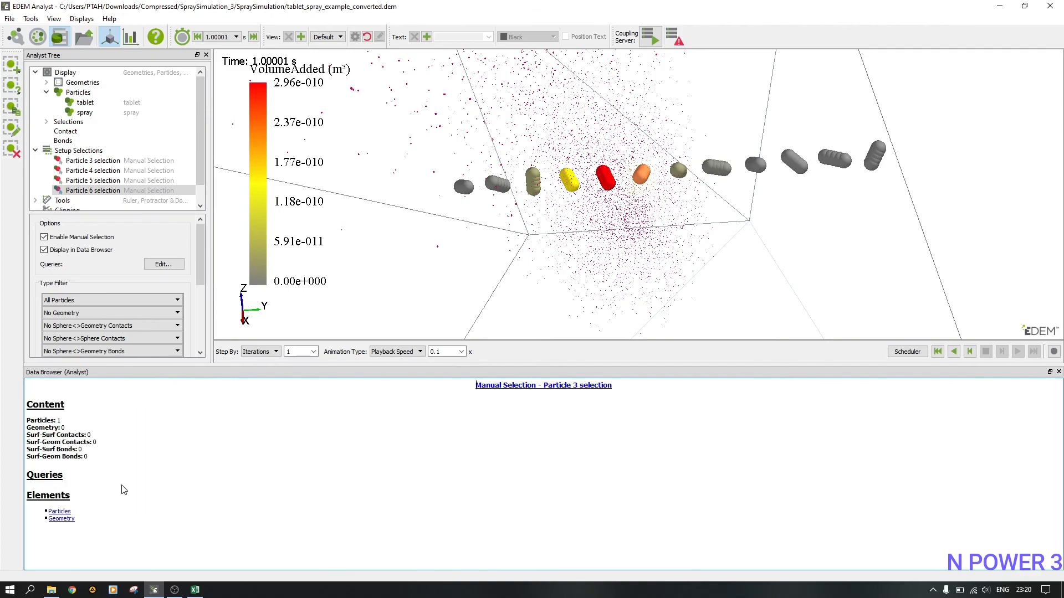
left_click(60, 512)
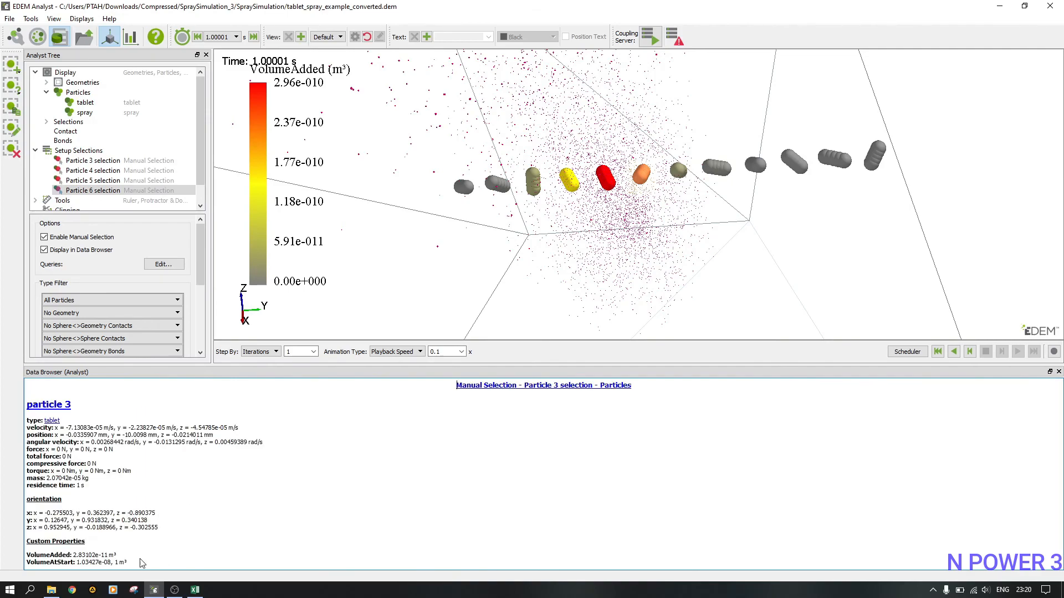